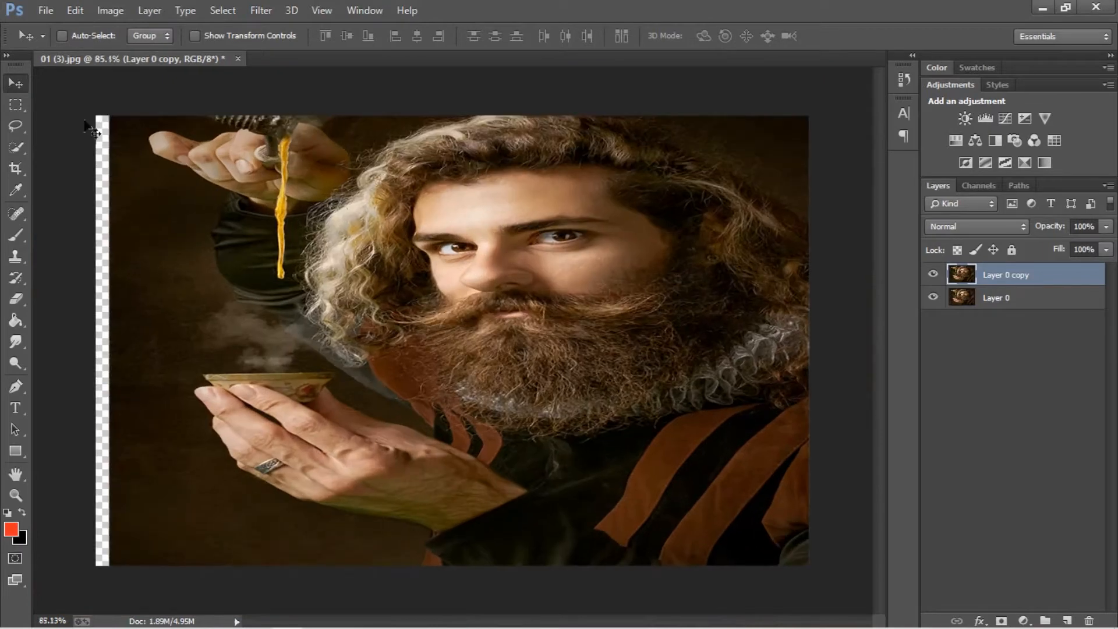
# Check the image's pixel dimensions and resolution without changing them
pyautogui.click(106, 11)
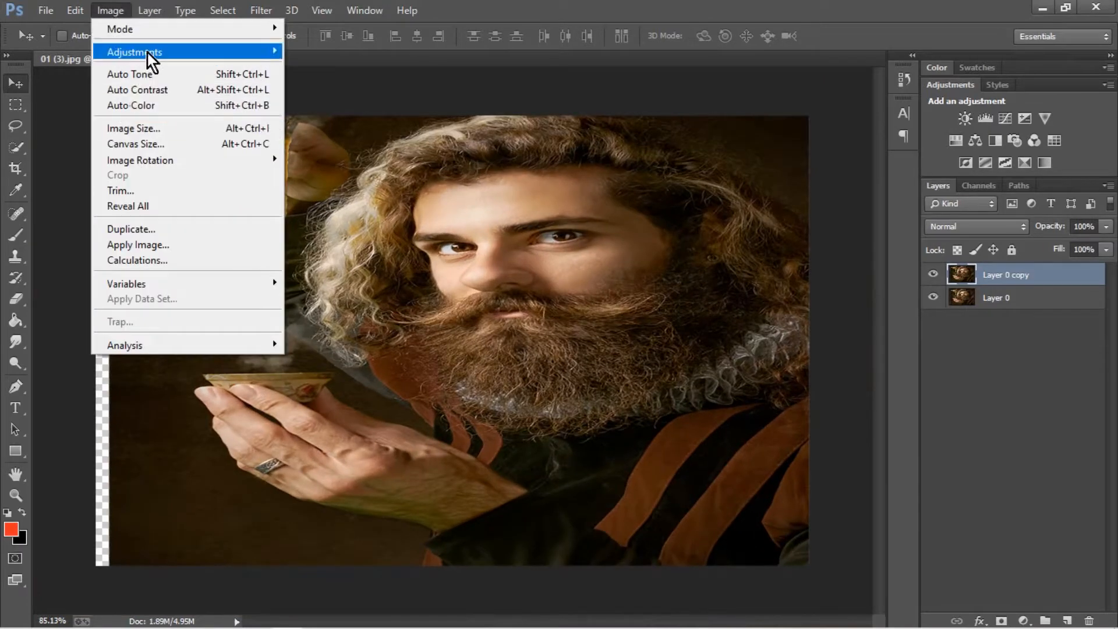
pyautogui.click(183, 124)
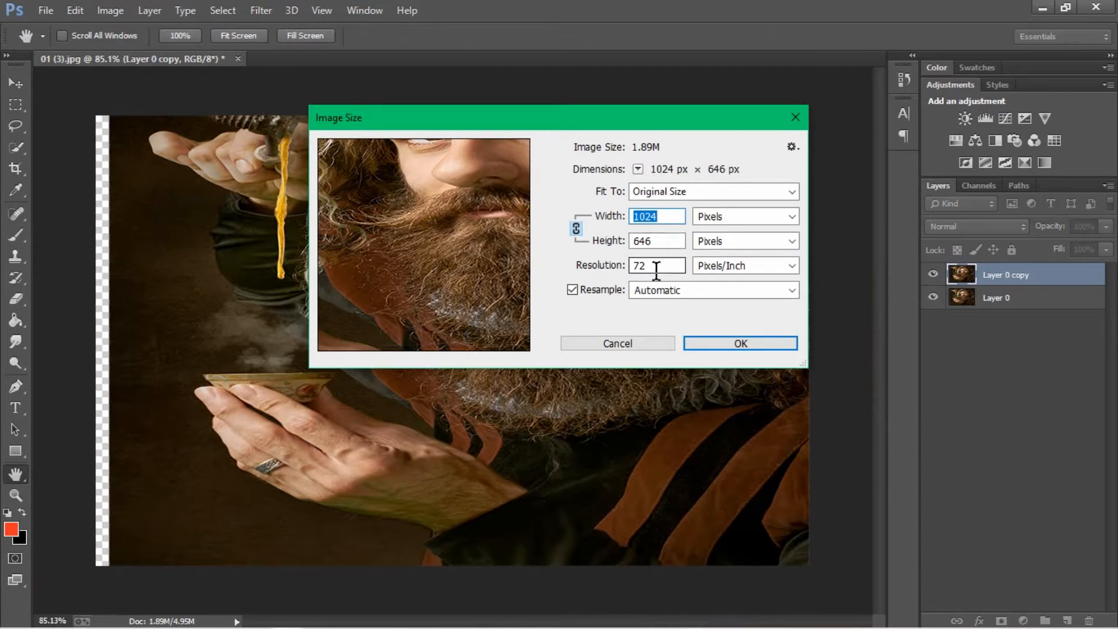
pyautogui.click(629, 350)
pyautogui.scroll(1, 879, 288)
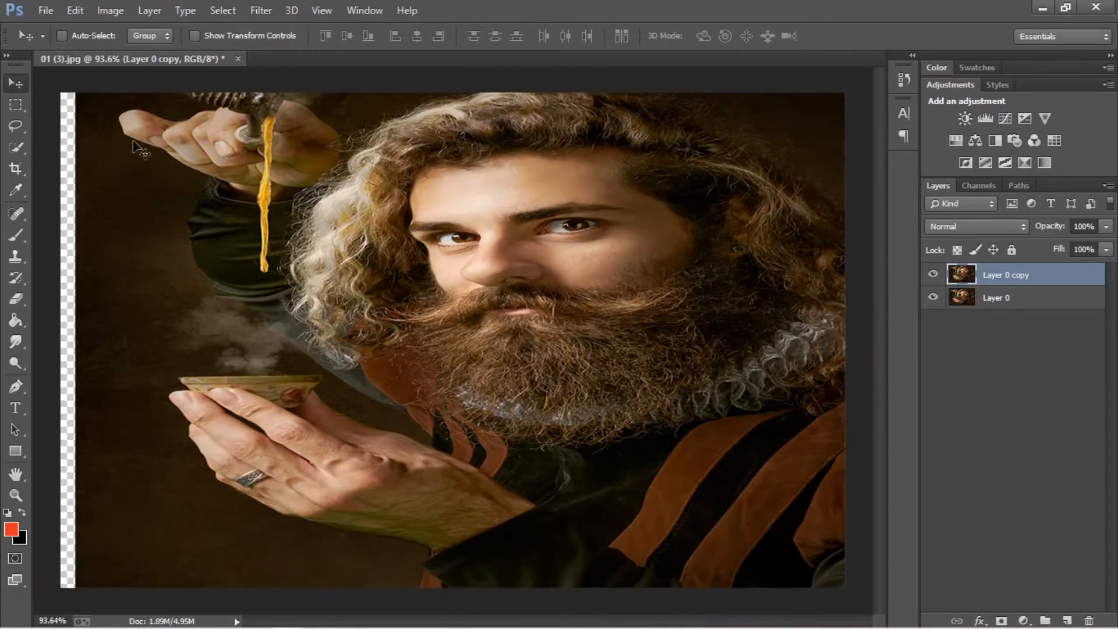
# Select the bearded man's face, hair, beard and torso with the Quick Selection tool
pyautogui.click(16, 148)
pyautogui.scroll(-2, 379, 387)
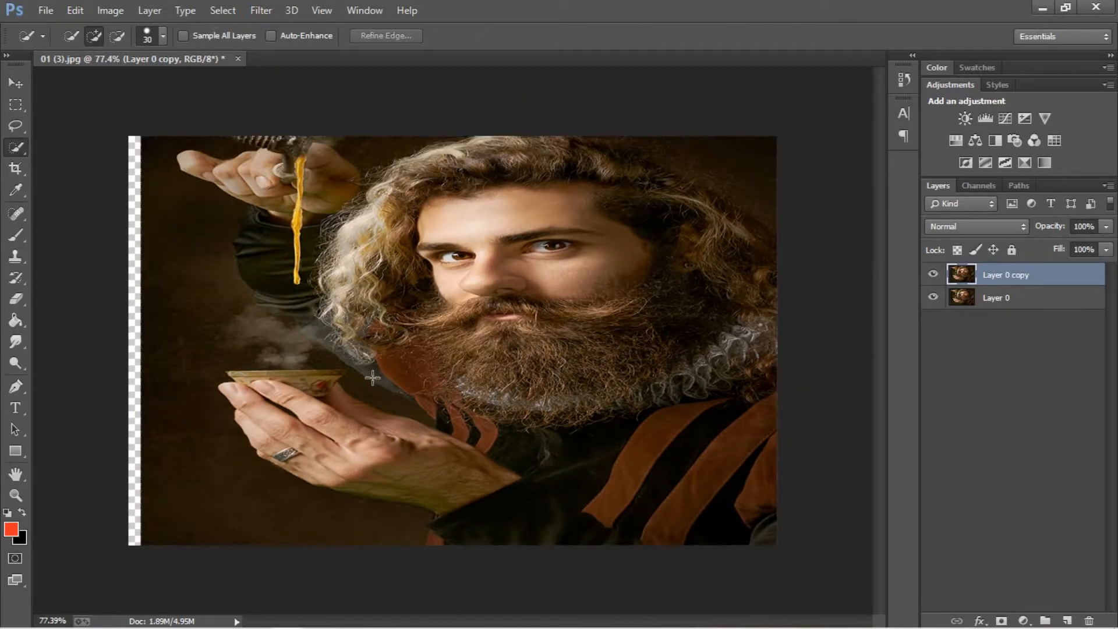
pyautogui.click(384, 370)
pyautogui.moveTo(384, 370)
pyautogui.mouseDown()
pyautogui.moveTo(372, 355)
pyautogui.moveTo(388, 373)
pyautogui.moveTo(375, 262)
pyautogui.moveTo(495, 199)
pyautogui.moveTo(466, 175)
pyautogui.moveTo(486, 158)
pyautogui.moveTo(629, 164)
pyautogui.moveTo(672, 201)
pyautogui.mouseUp()
pyautogui.moveTo(692, 259)
pyautogui.mouseDown()
pyautogui.moveTo(706, 355)
pyautogui.moveTo(696, 463)
pyautogui.moveTo(726, 501)
pyautogui.moveTo(509, 529)
pyautogui.moveTo(522, 499)
pyautogui.mouseUp()
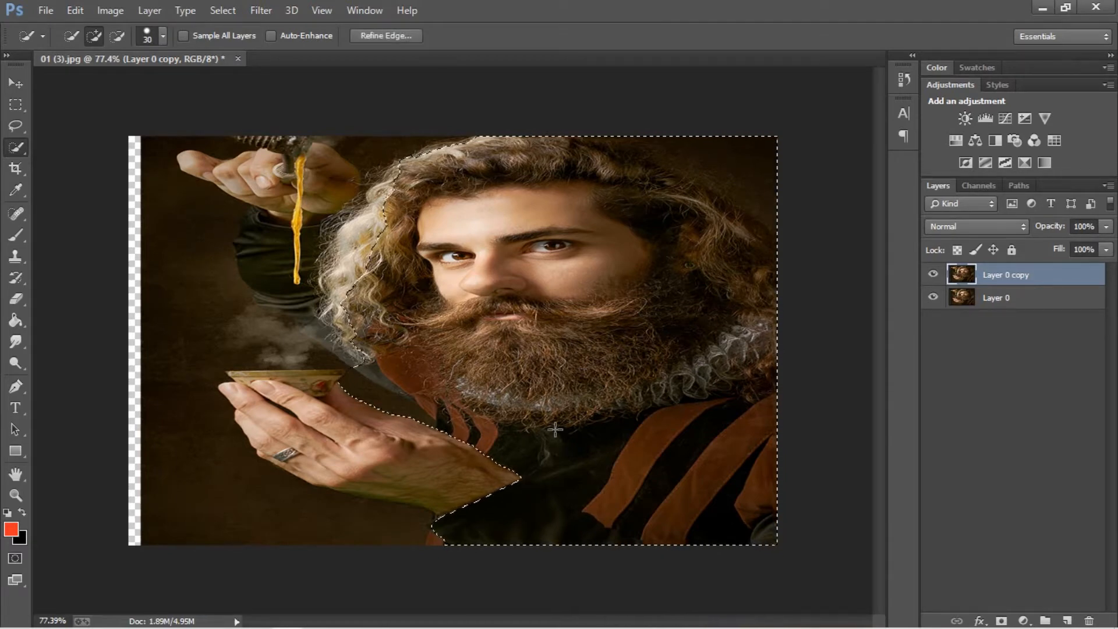
# Subtract the dark background around the top of the hair from the selection and correct the hair outline
pyautogui.press('alt')
pyautogui.moveTo(779, 226)
pyautogui.mouseDown()
pyautogui.moveTo(774, 150)
pyautogui.moveTo(756, 189)
pyautogui.moveTo(683, 146)
pyautogui.moveTo(629, 138)
pyautogui.mouseUp()
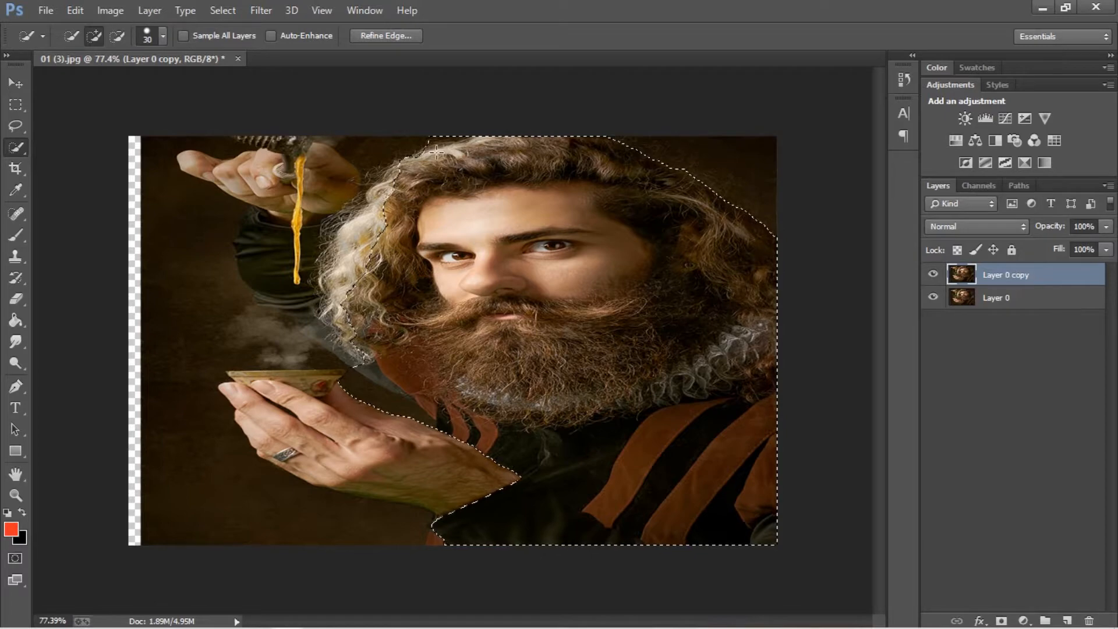
pyautogui.press('alt')
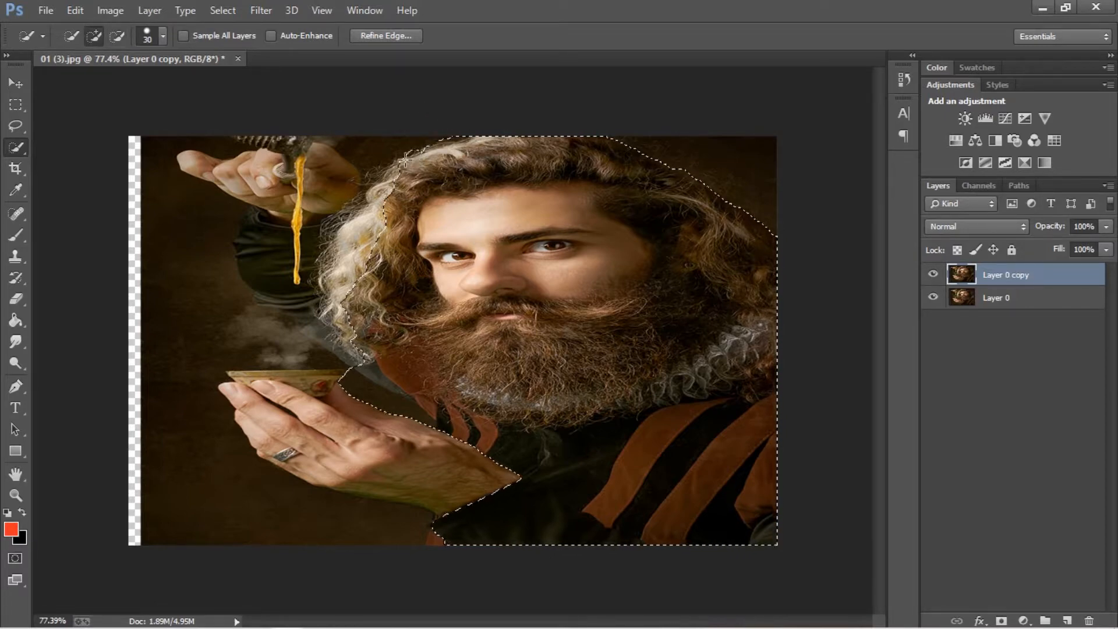
pyautogui.moveTo(398, 166)
pyautogui.mouseDown()
pyautogui.moveTo(374, 192)
pyautogui.moveTo(334, 161)
pyautogui.moveTo(325, 133)
pyautogui.moveTo(366, 147)
pyautogui.mouseUp()
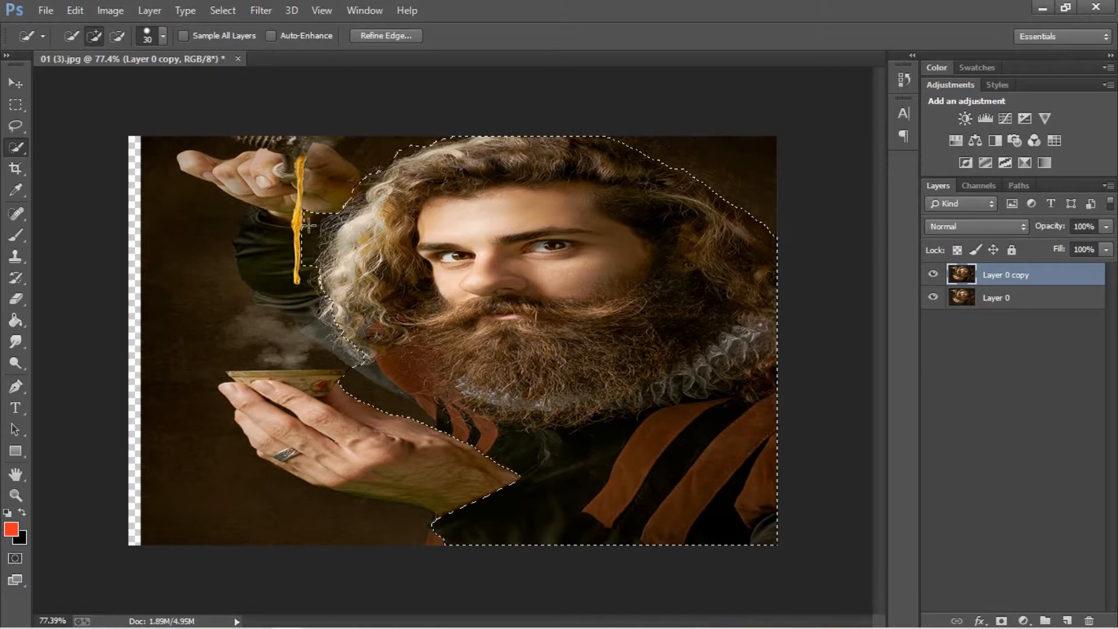
# Extend the selection over the raised hand, its fingers and the dark sleeve below it
pyautogui.moveTo(285, 197); pyautogui.dragTo(245, 174)
pyautogui.moveTo(319, 171); pyautogui.dragTo(309, 166)
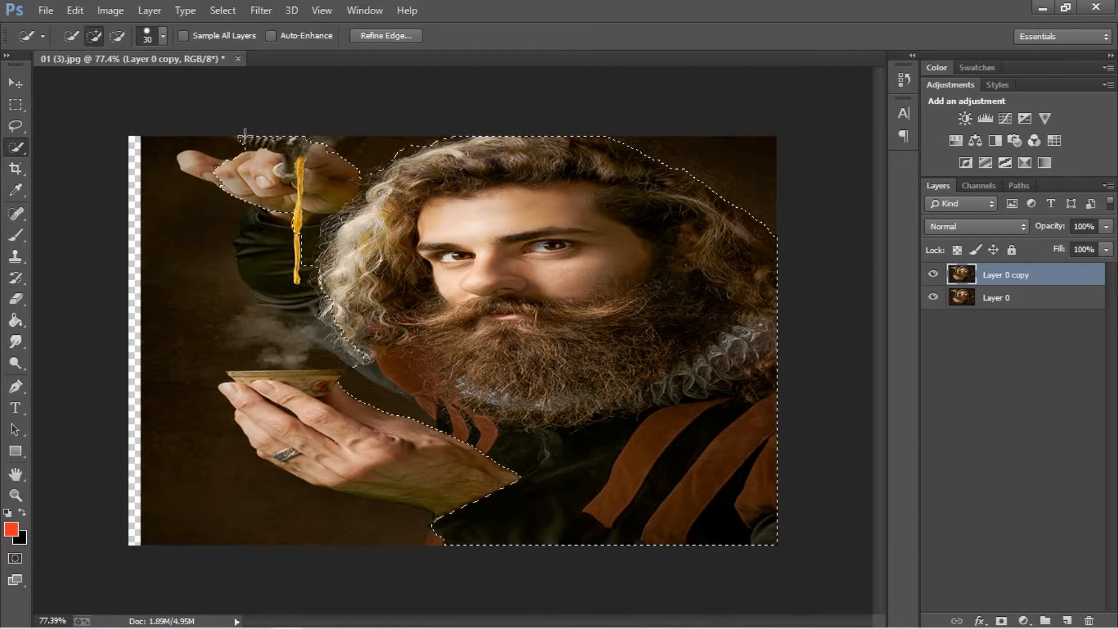
pyautogui.press('alt')
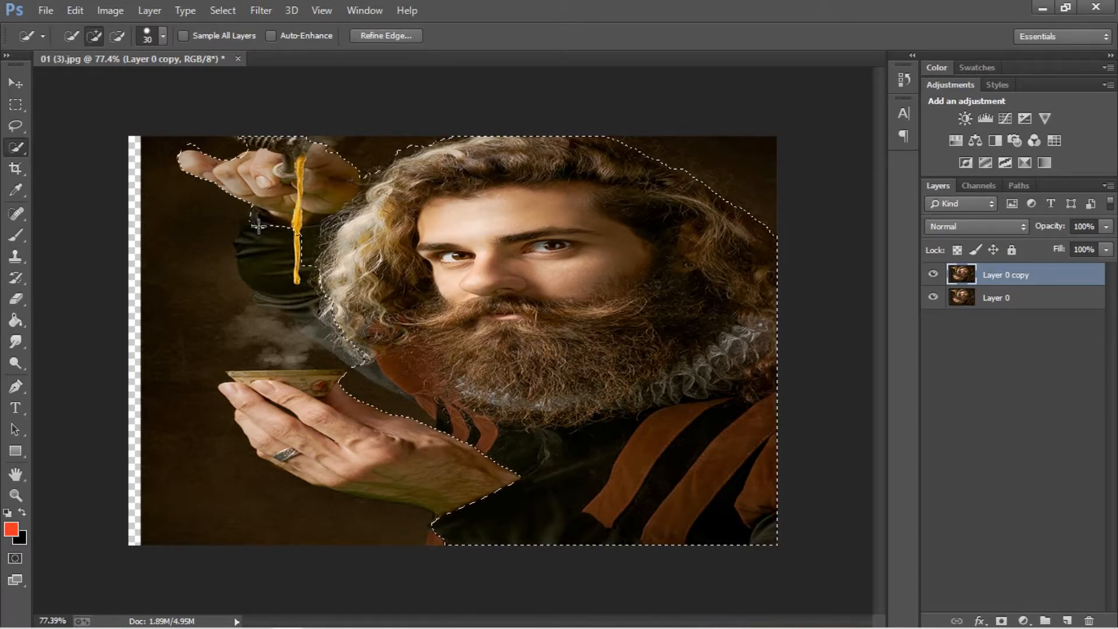
pyautogui.moveTo(254, 235)
pyautogui.mouseDown()
pyautogui.moveTo(260, 273)
pyautogui.moveTo(290, 299)
pyautogui.mouseUp()
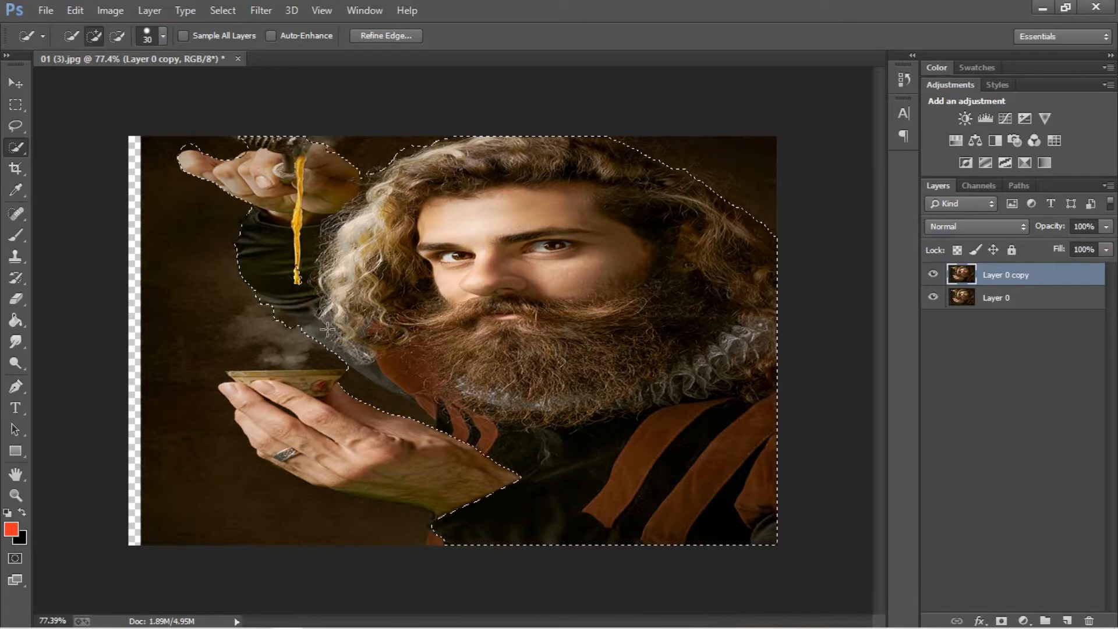
# Add the hand holding the cup to the selection and exclude the background gap between cup, forearm and torso
pyautogui.press('alt')
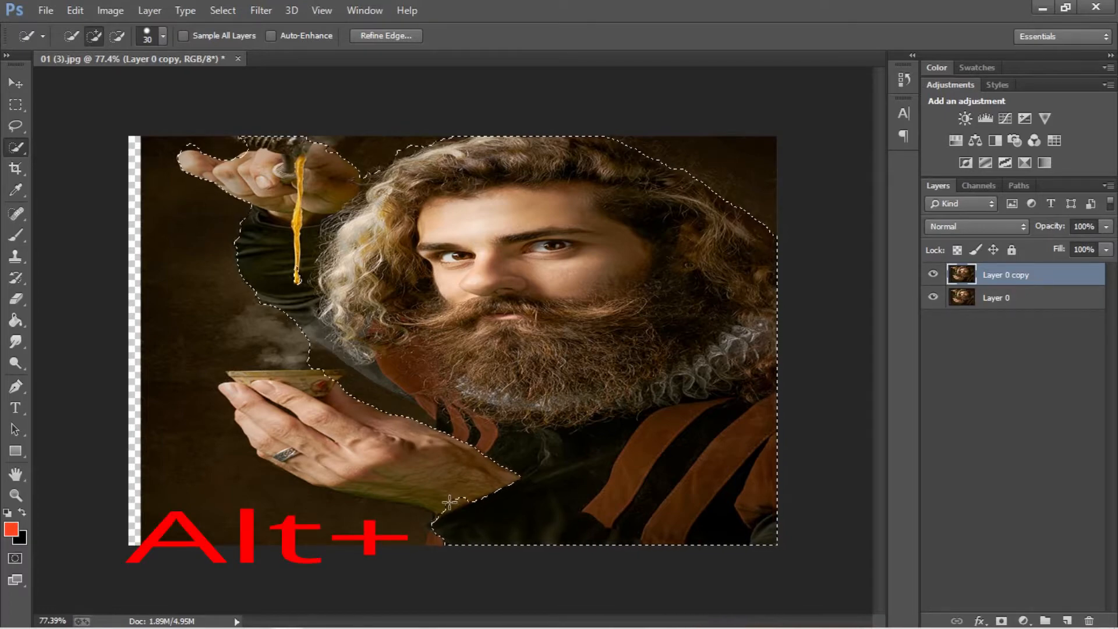
pyautogui.moveTo(450, 502); pyautogui.dragTo(432, 494)
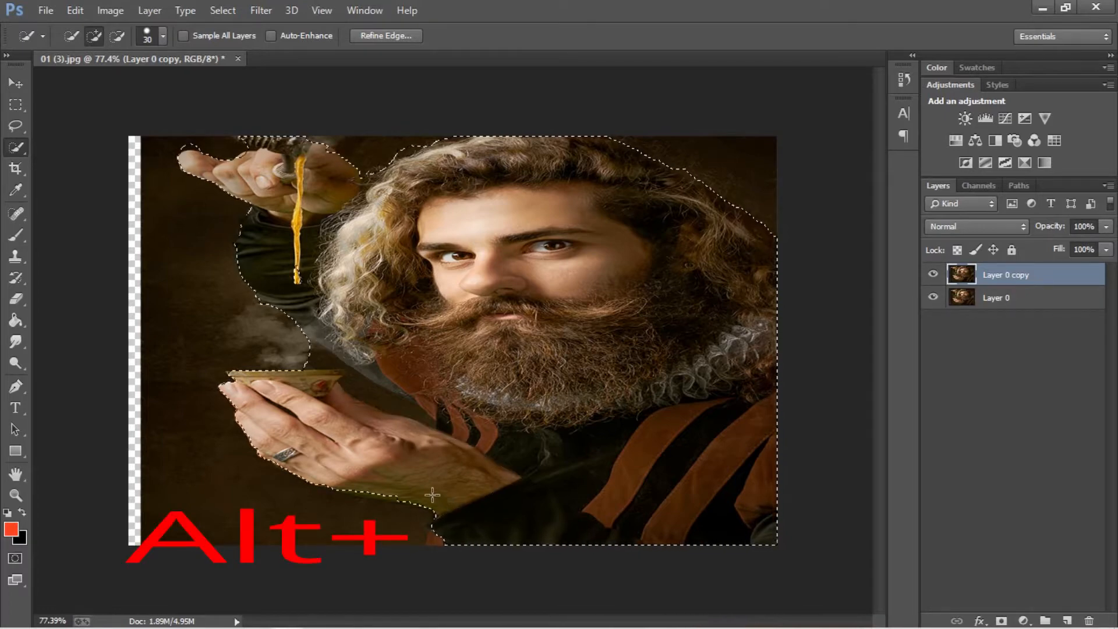
pyautogui.click(439, 535)
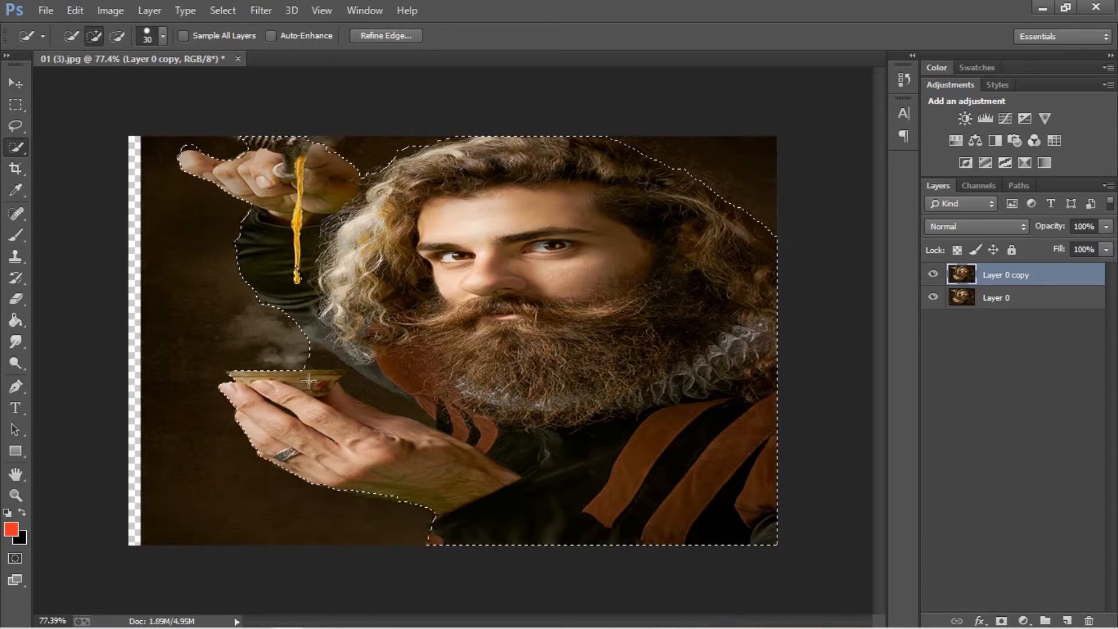
pyautogui.press('alt')
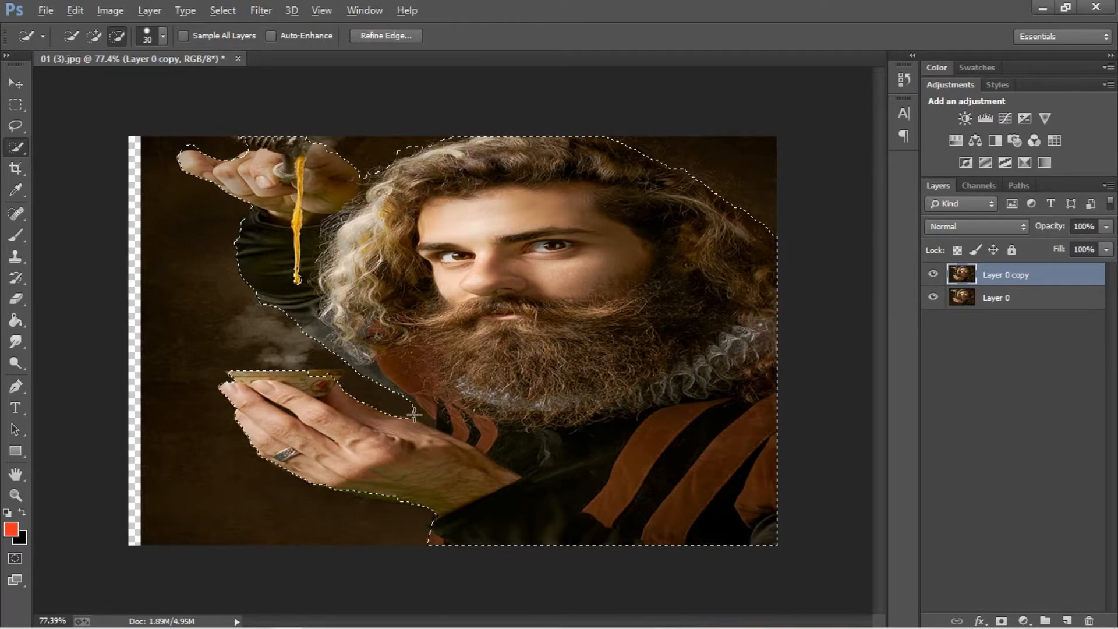
pyautogui.moveTo(422, 418); pyautogui.dragTo(428, 424)
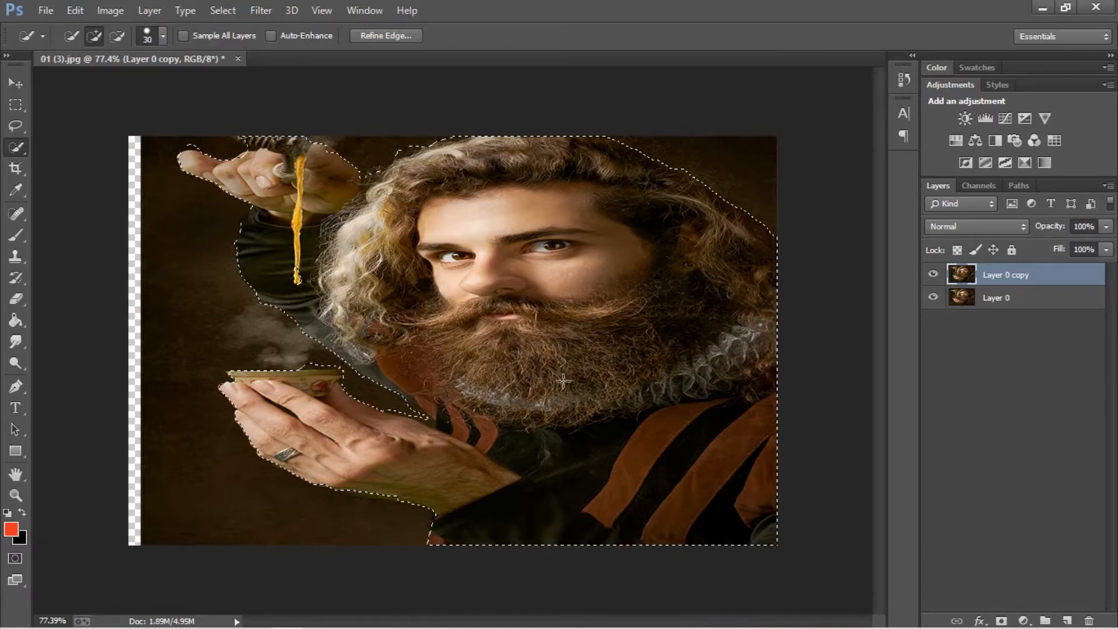
# Open Refine Edge for the selection with the preview in Overlay view
pyautogui.scroll(1, 563, 380)
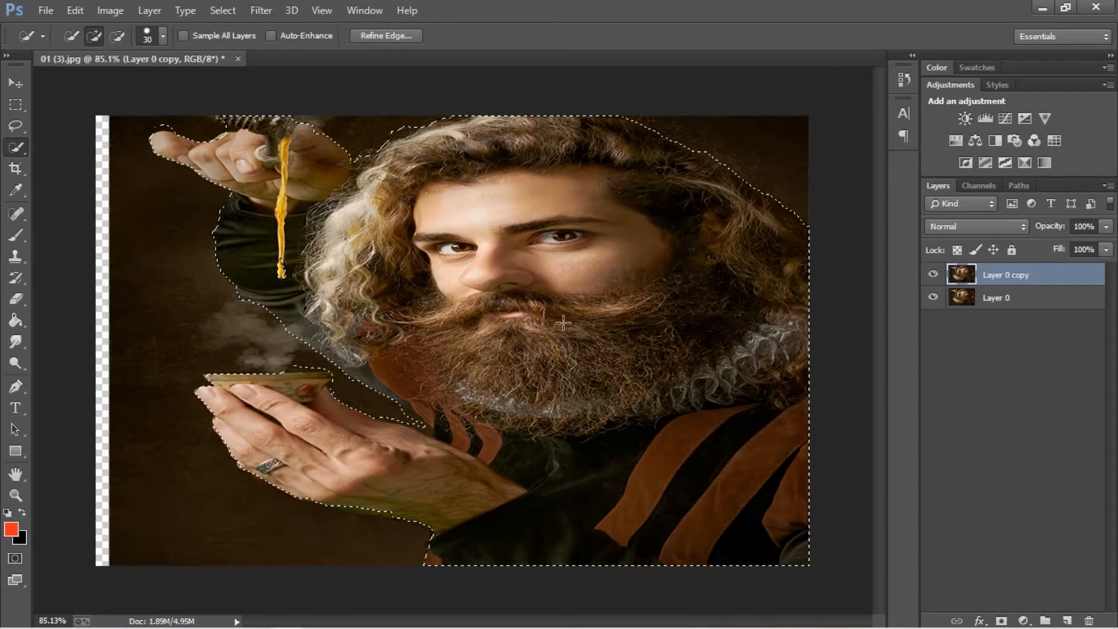
pyautogui.scroll(-1, 563, 321)
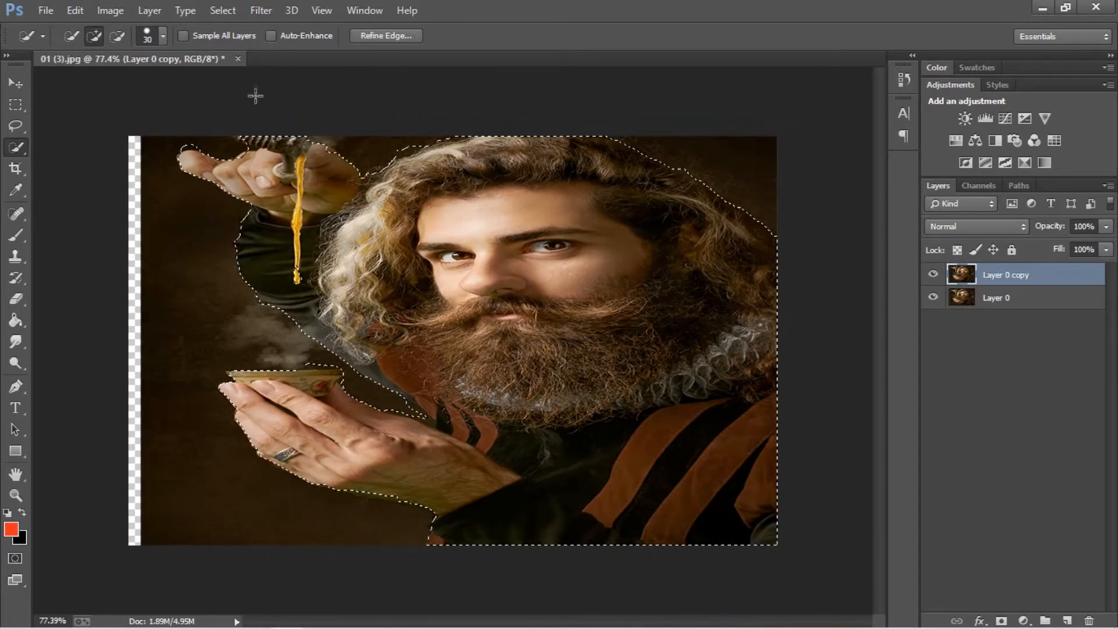
pyautogui.click(401, 37)
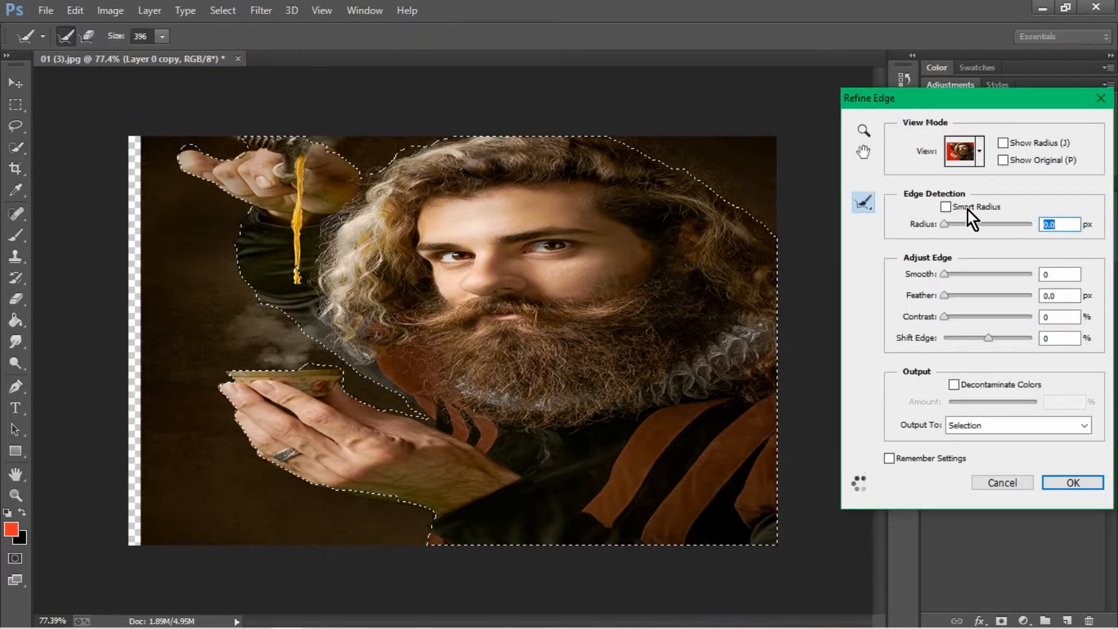
pyautogui.click(979, 152)
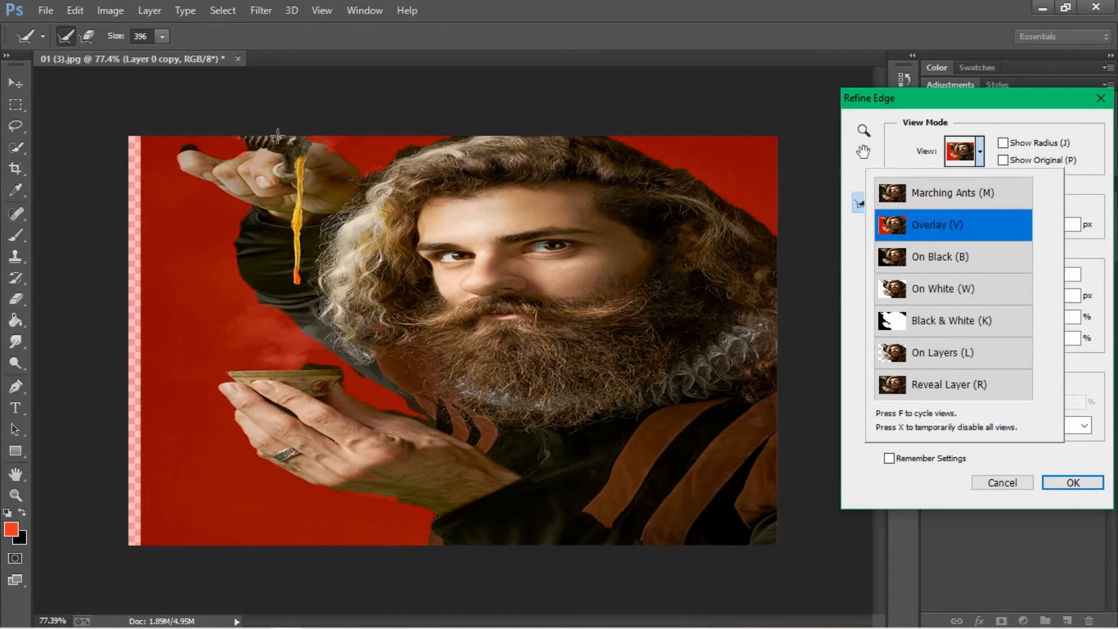
pyautogui.click(378, 155)
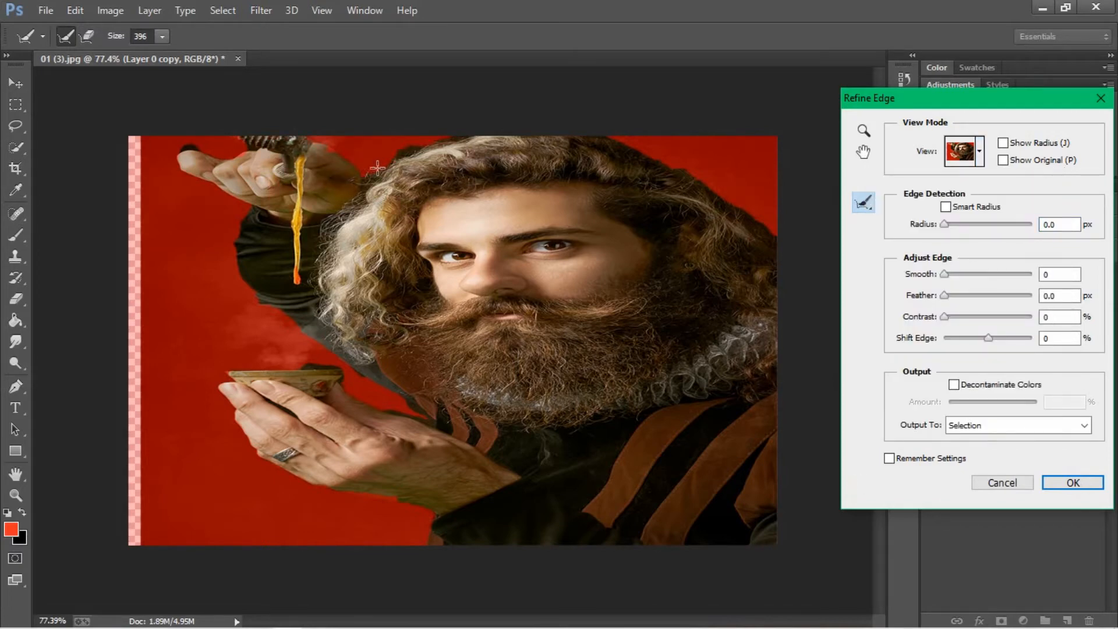
# Reduce the Refine Radius brush size to 16
pyautogui.moveTo(368, 170); pyautogui.dragTo(393, 154)
pyautogui.click(162, 38)
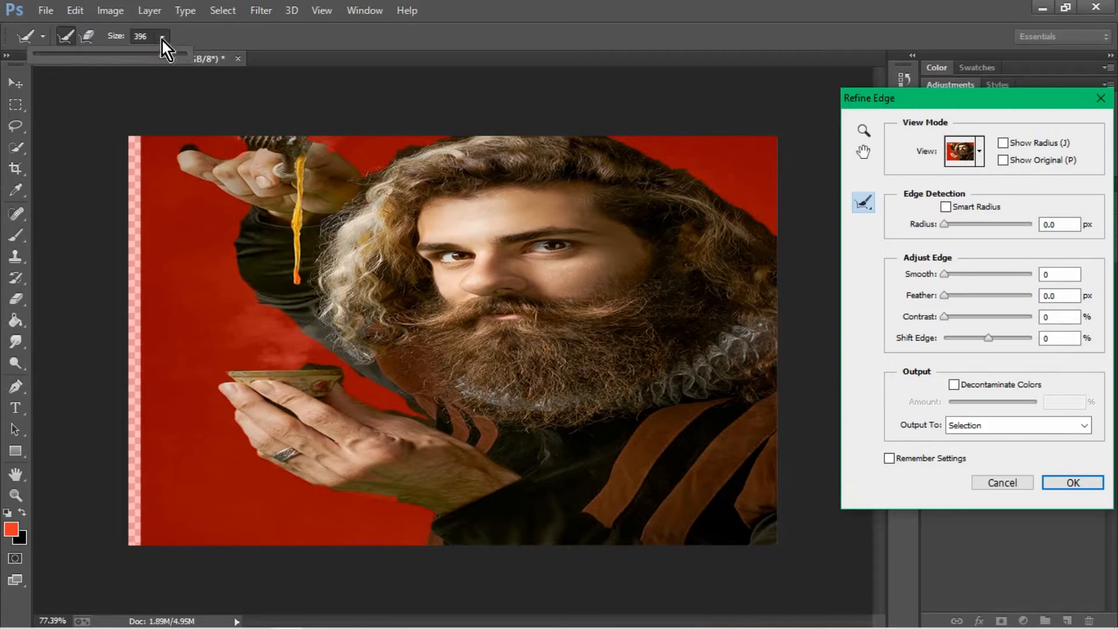
pyautogui.click(87, 55)
pyautogui.click(319, 144)
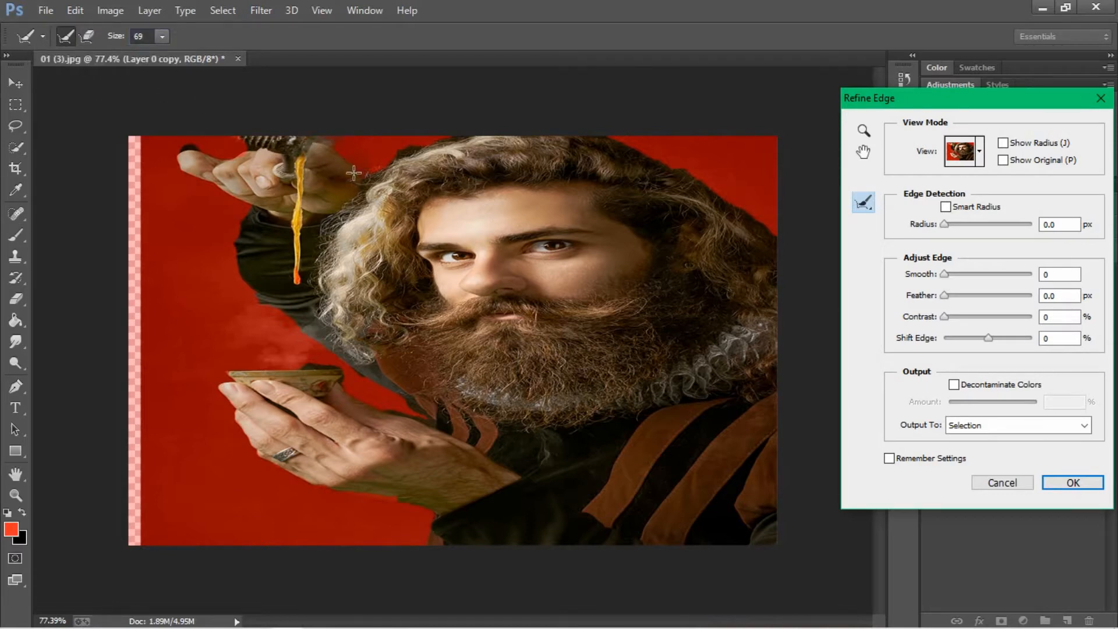
pyautogui.click(161, 38)
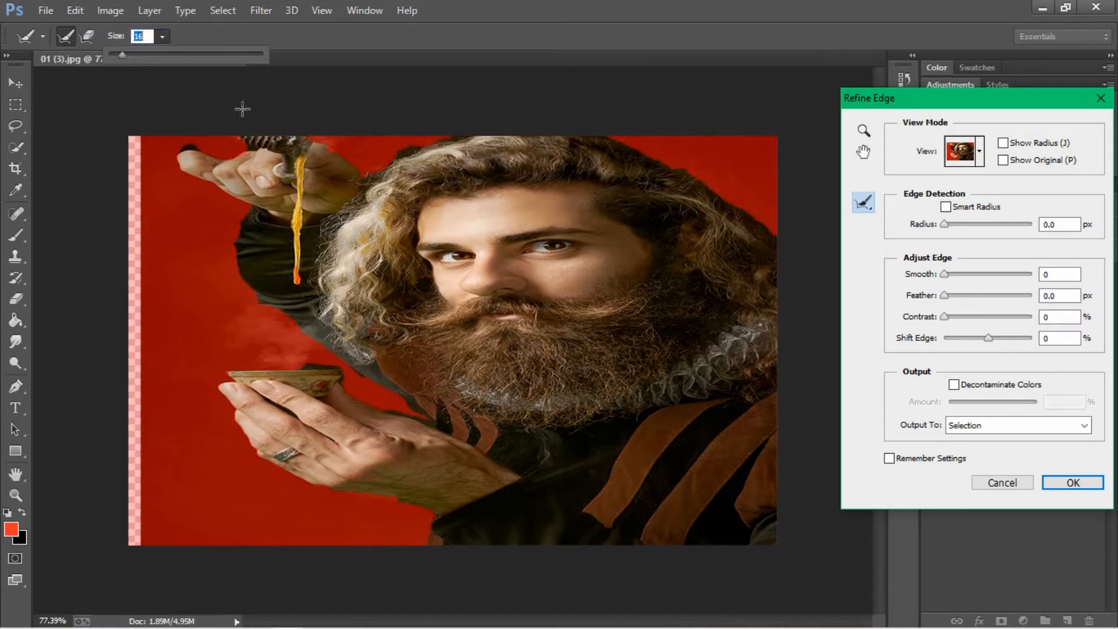
pyautogui.click(306, 140)
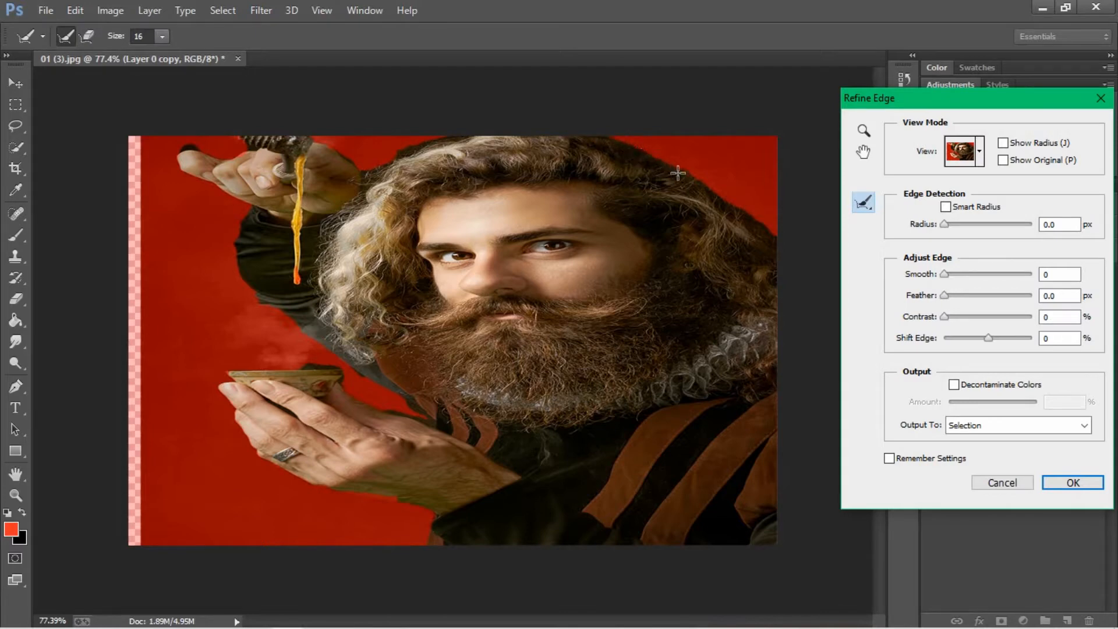
# Brush along the outlines of the hair, raised arm, sleeve and cup hand with the Refine Radius tool, and apply the refined selection
pyautogui.moveTo(746, 214); pyautogui.dragTo(782, 254)
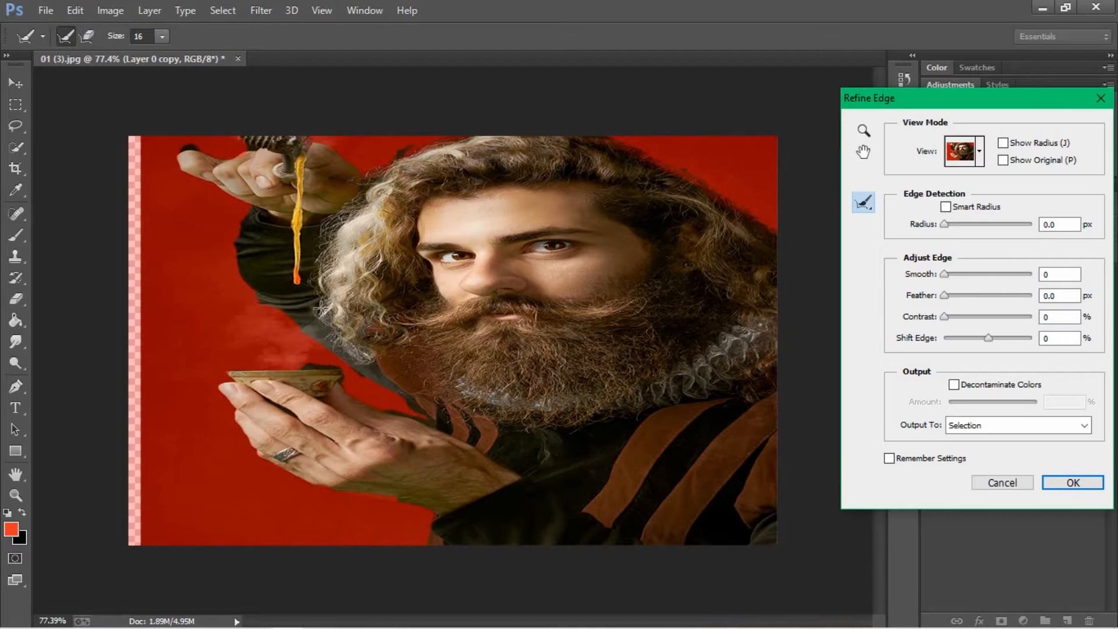
pyautogui.moveTo(251, 208)
pyautogui.mouseDown()
pyautogui.moveTo(234, 257)
pyautogui.moveTo(258, 299)
pyautogui.moveTo(427, 419)
pyautogui.moveTo(354, 394)
pyautogui.moveTo(334, 369)
pyautogui.moveTo(231, 372)
pyautogui.mouseUp()
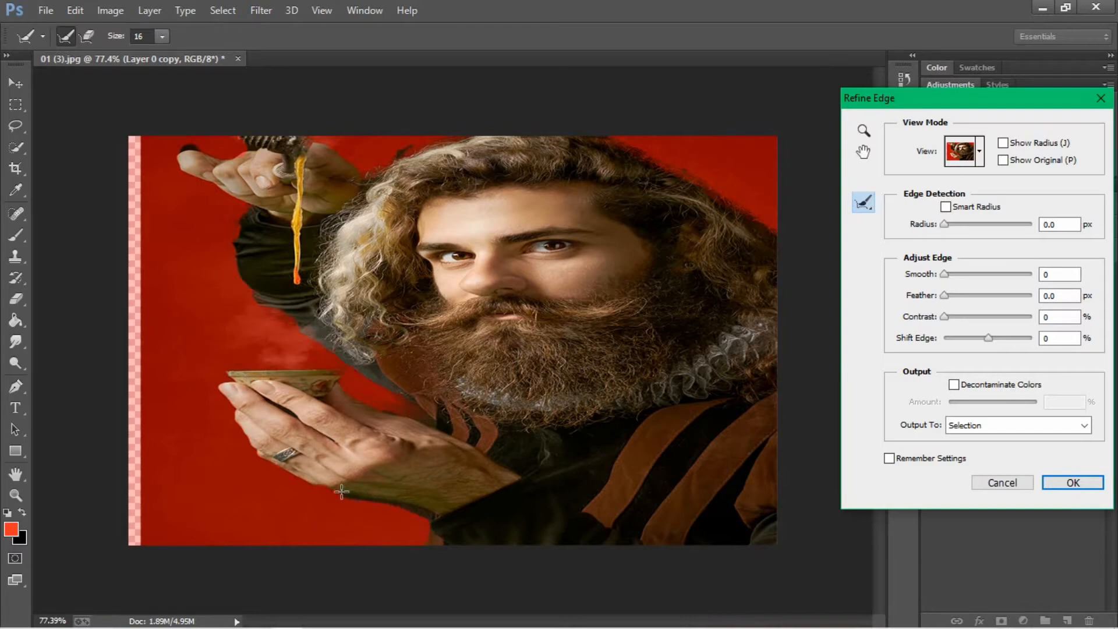
pyautogui.moveTo(272, 467)
pyautogui.mouseDown()
pyautogui.moveTo(235, 427)
pyautogui.moveTo(217, 379)
pyautogui.mouseUp()
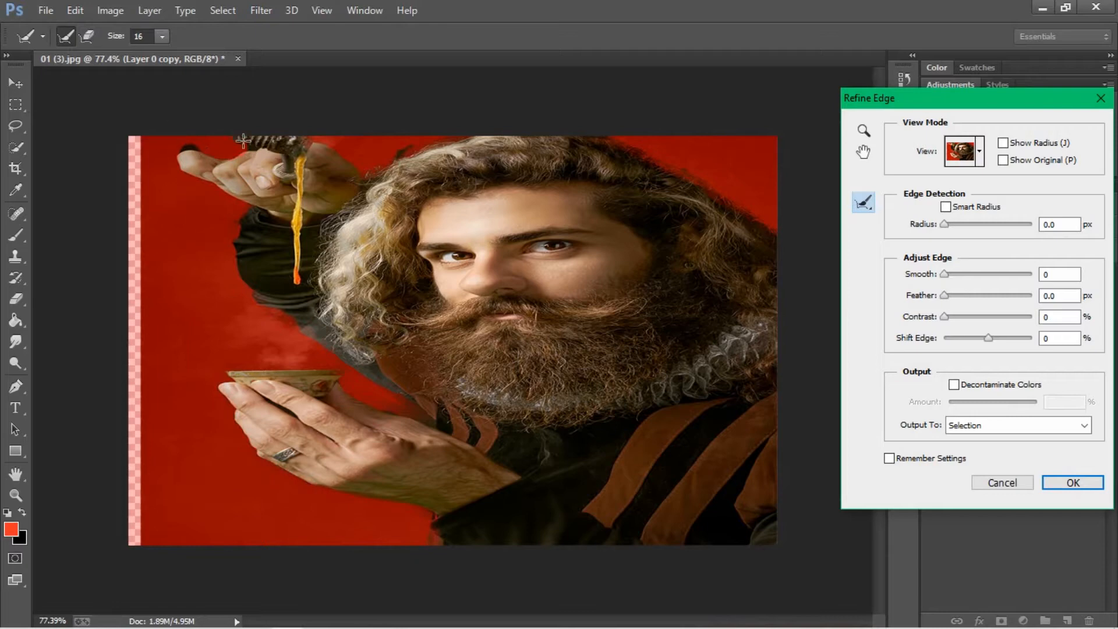
pyautogui.moveTo(249, 148)
pyautogui.mouseDown()
pyautogui.moveTo(184, 146)
pyautogui.moveTo(172, 159)
pyautogui.moveTo(241, 200)
pyautogui.moveTo(233, 251)
pyautogui.moveTo(257, 303)
pyautogui.mouseUp()
pyautogui.moveTo(388, 153); pyautogui.dragTo(432, 140)
pyautogui.moveTo(1006, 100); pyautogui.dragTo(795, 93)
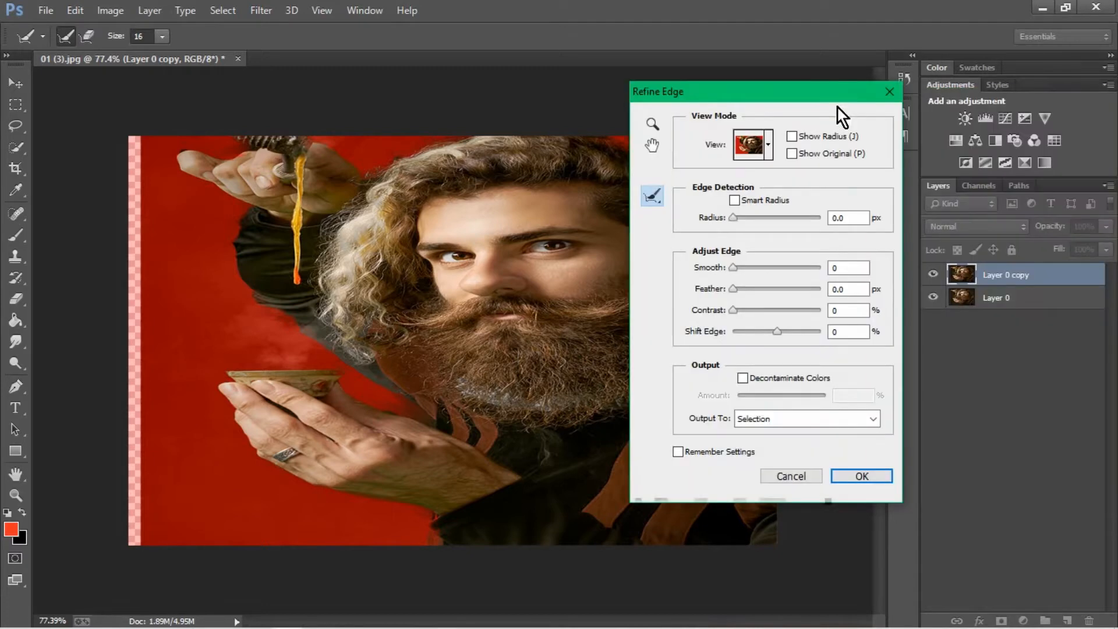
pyautogui.click(861, 476)
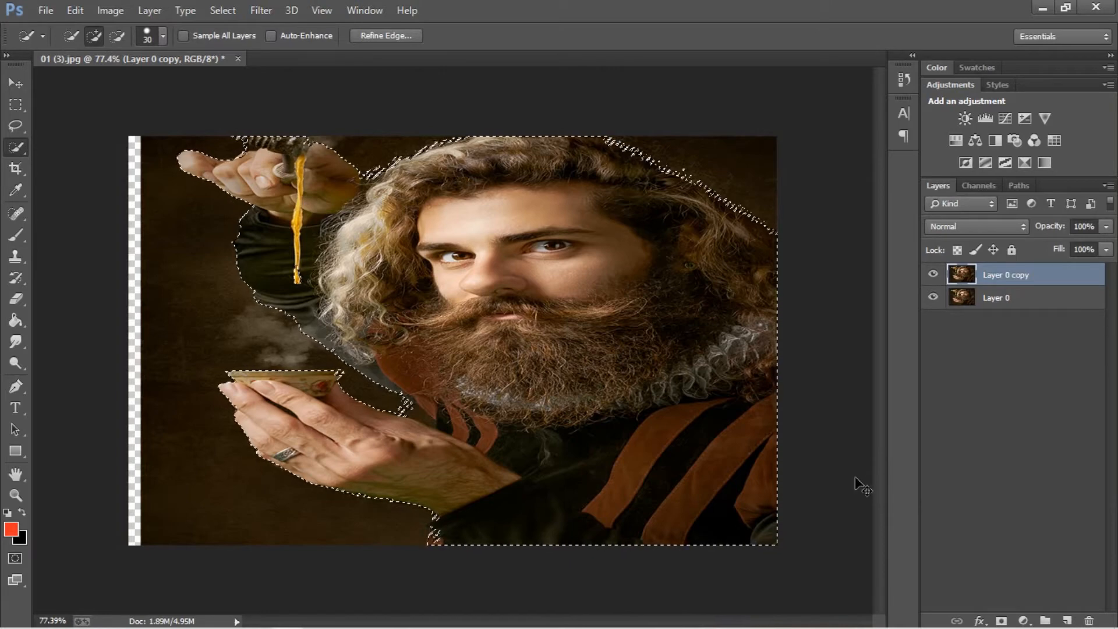
# Copy the selected man to a new layer and hide Layer 0 copy and Layer 0
pyautogui.hotkey('ctrl', 'j')
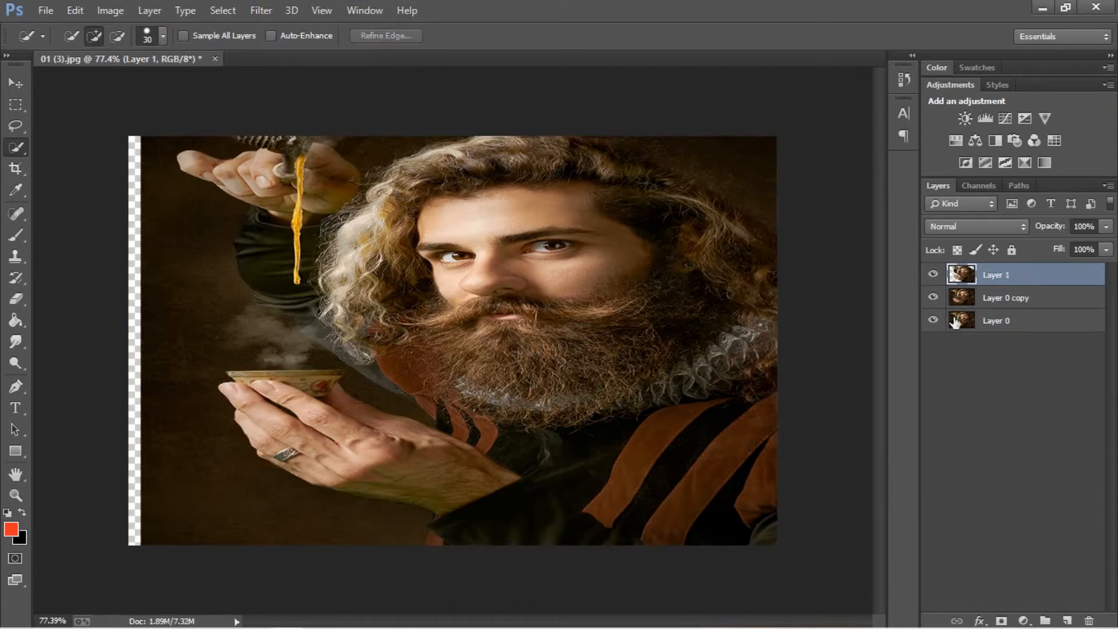
pyautogui.click(932, 297)
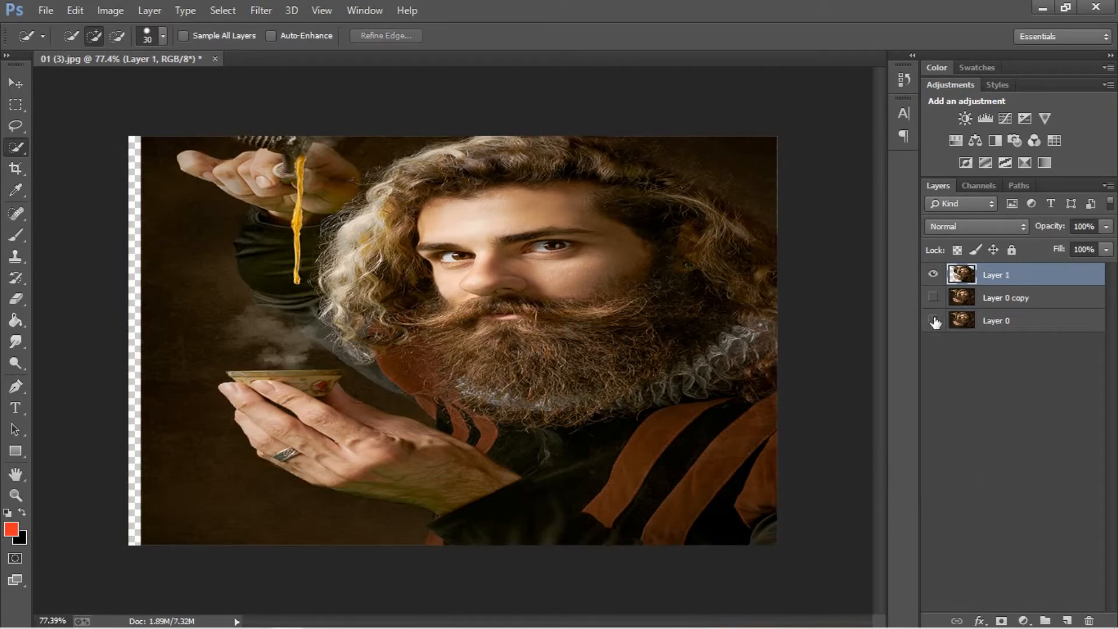
pyautogui.click(932, 320)
pyautogui.click(933, 297)
pyautogui.click(933, 297)
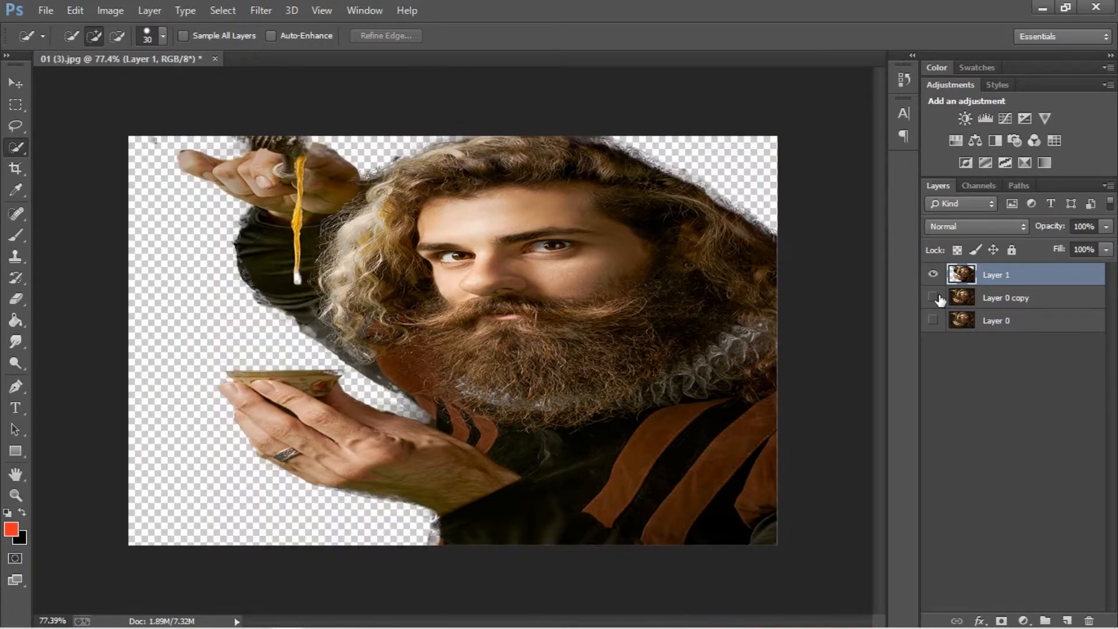
# Add a new empty layer directly above Layer 0 copy, beneath the cut-out man
pyautogui.click(1046, 299)
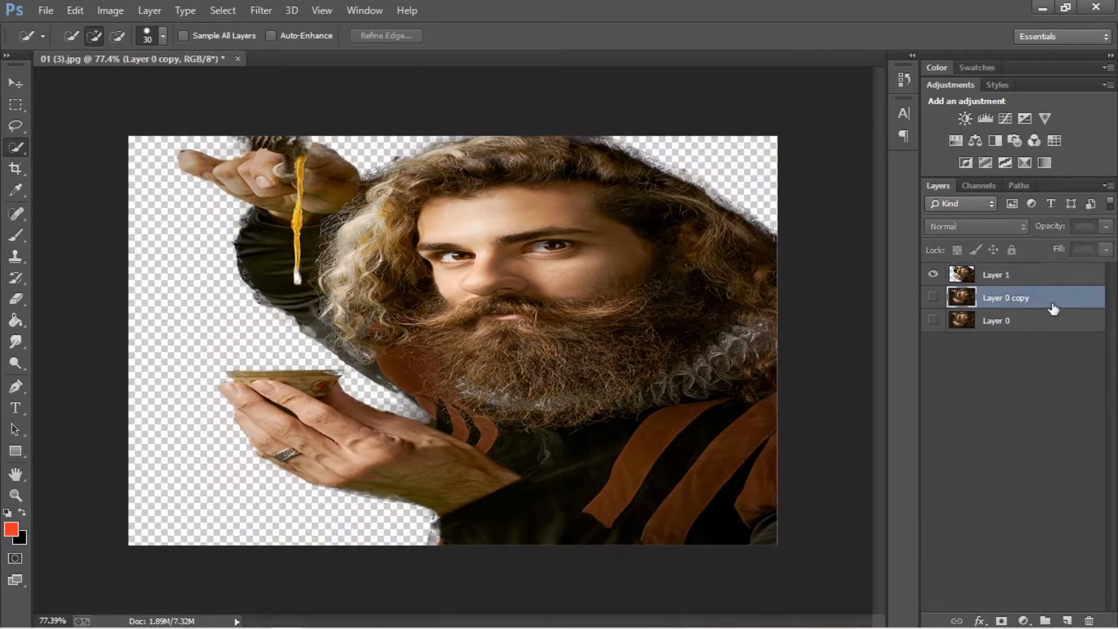
pyautogui.click(1066, 620)
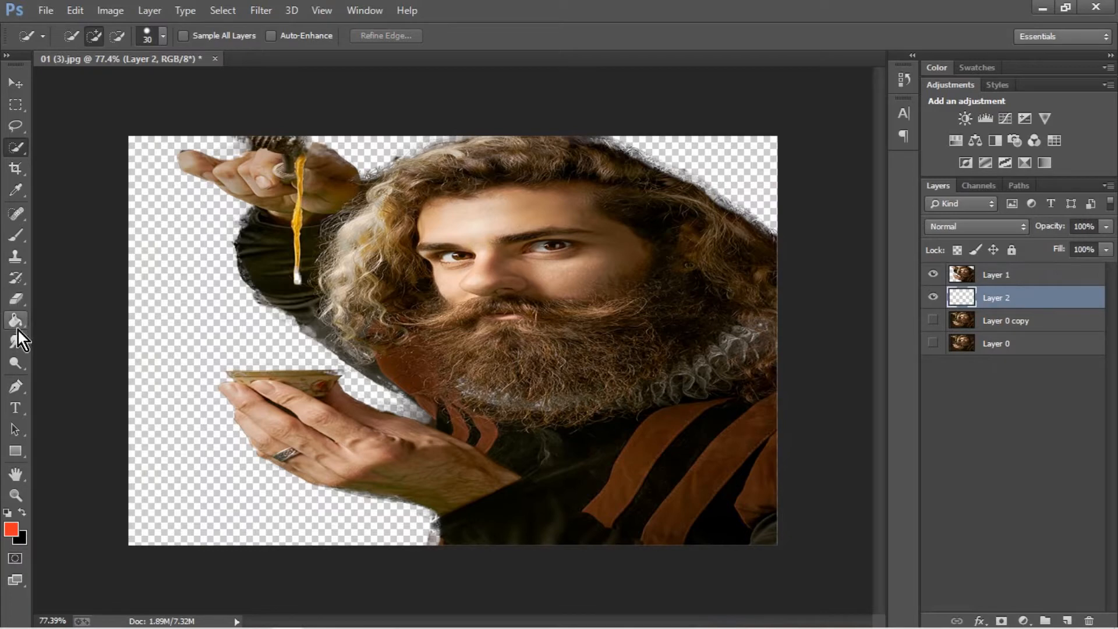
# Set the foreground colour to near-black (#040000) and fill the empty Layer 2 behind the man with the Paint Bucket
pyautogui.moveTo(17, 327); pyautogui.dragTo(69, 337)
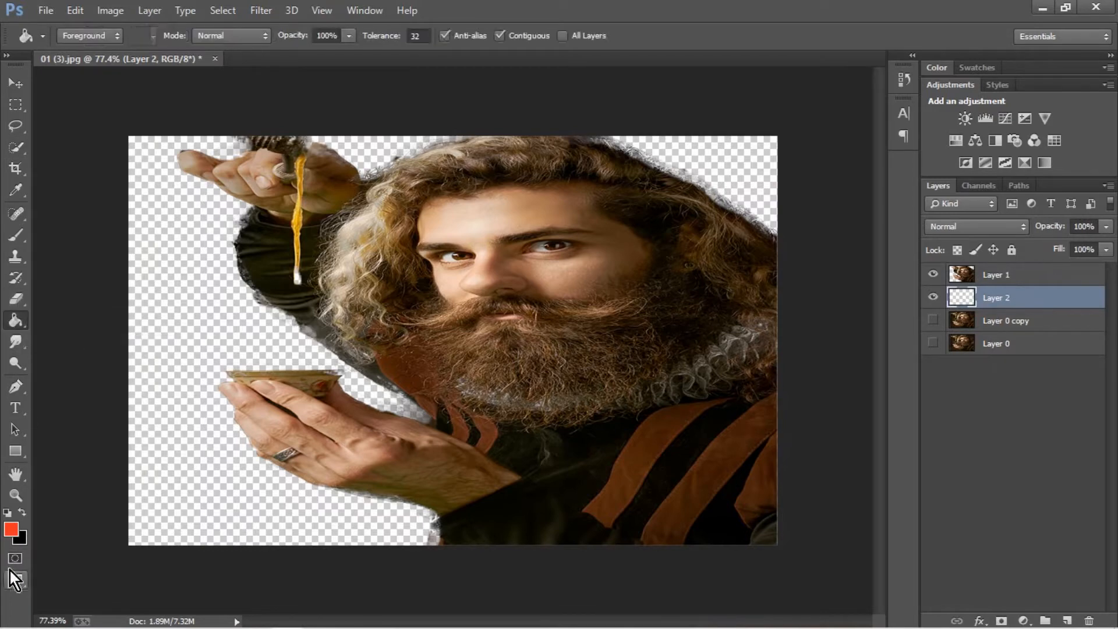
pyautogui.click(14, 529)
pyautogui.moveTo(728, 299); pyautogui.dragTo(855, 371)
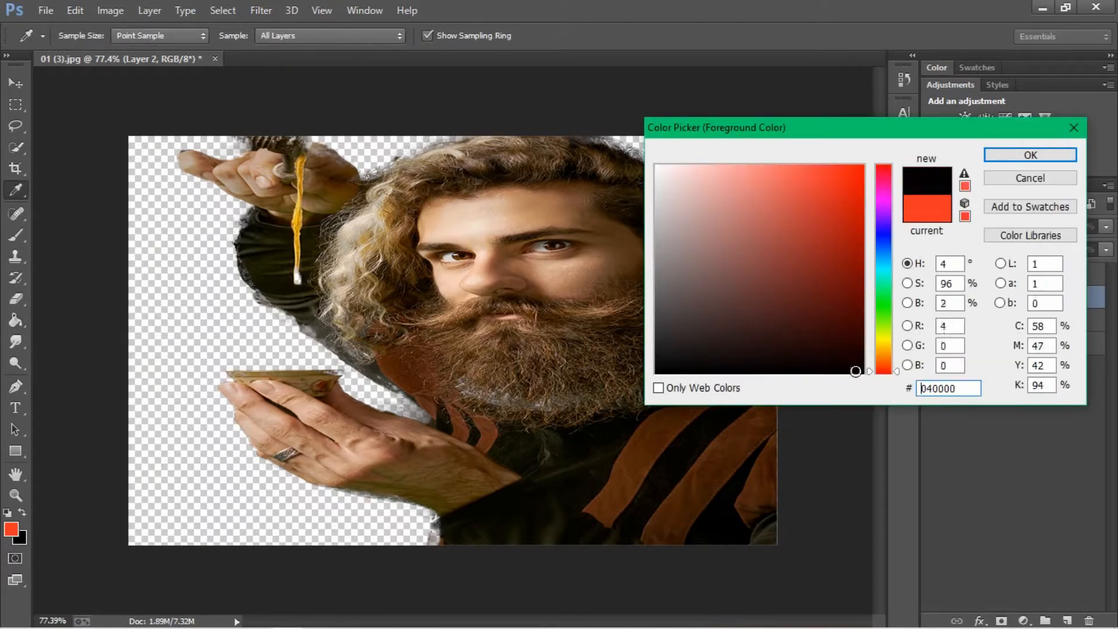
pyautogui.click(1028, 154)
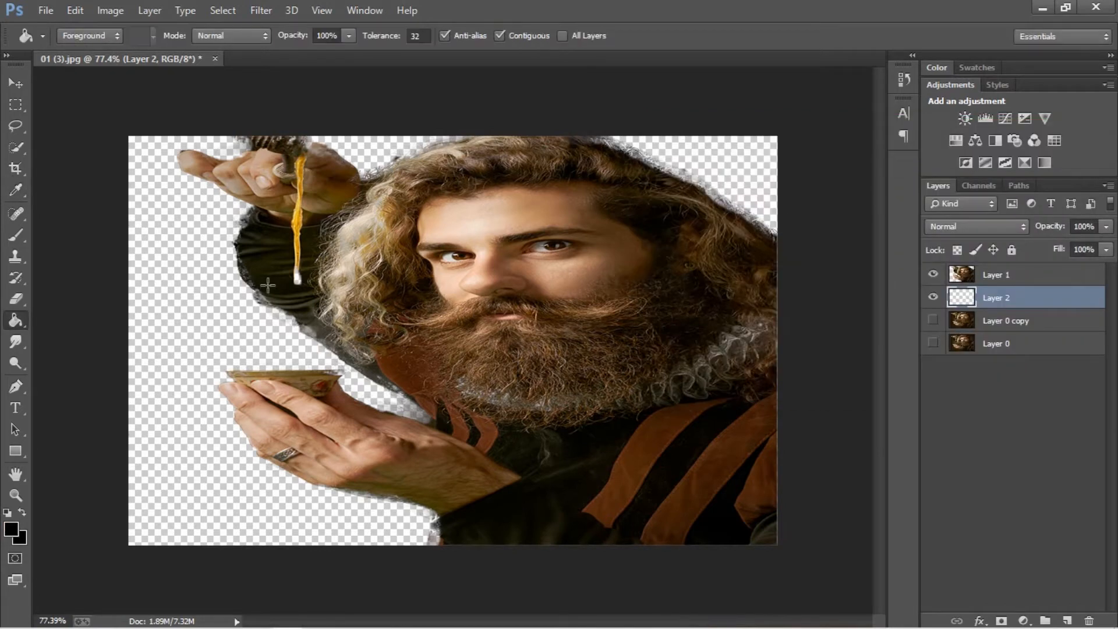
pyautogui.click(181, 266)
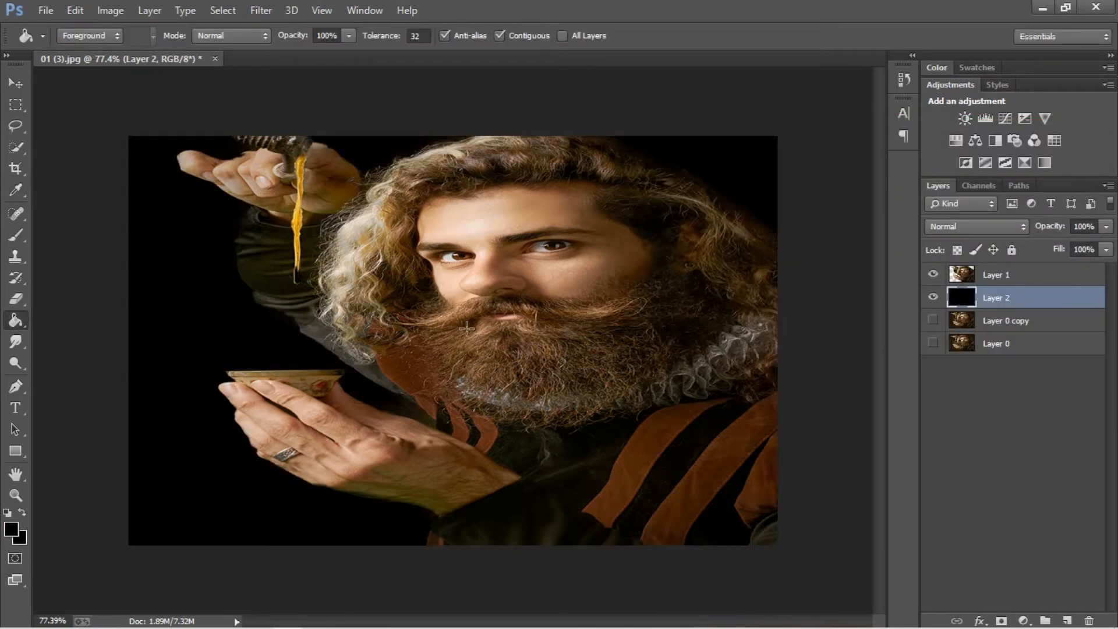
pyautogui.scroll(1, 791, 336)
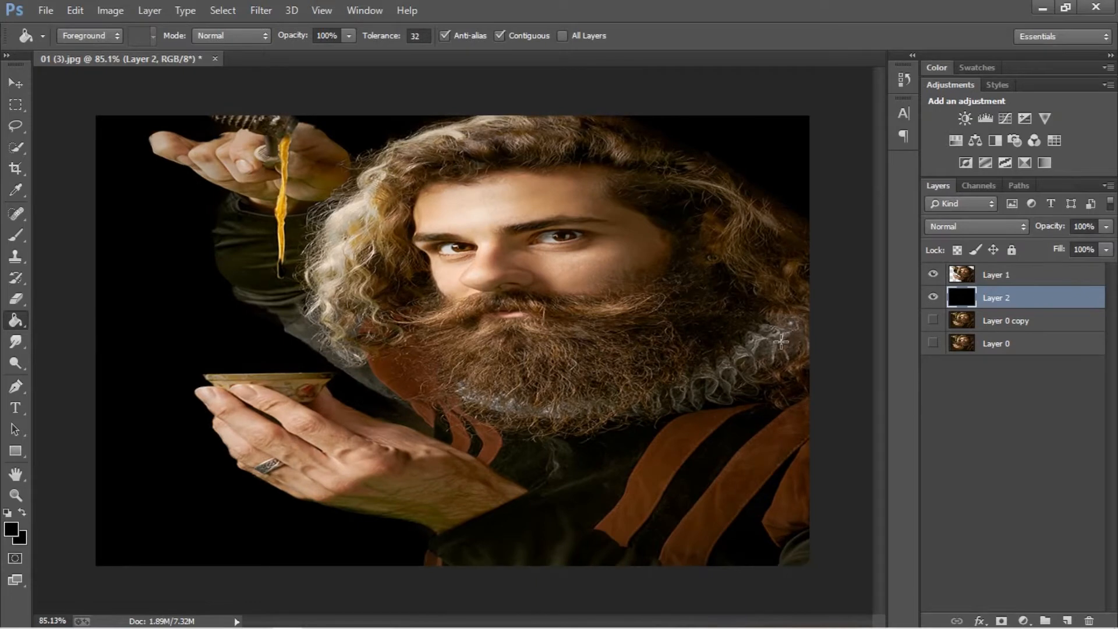
pyautogui.scroll(1, 783, 338)
pyautogui.scroll(-3, 774, 343)
pyautogui.scroll(1, 762, 345)
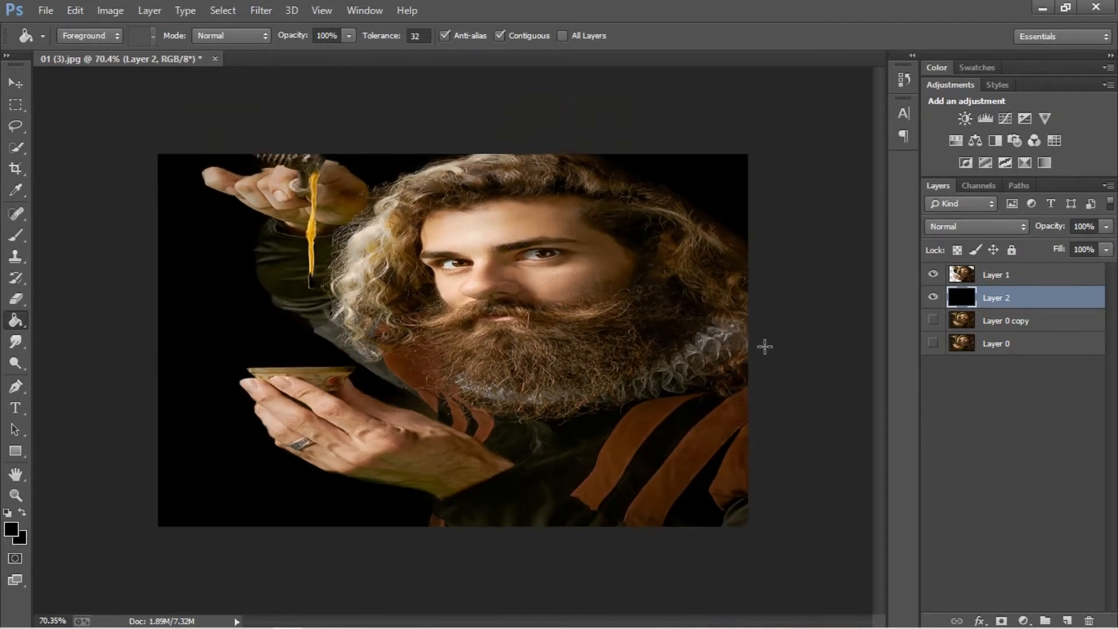
pyautogui.scroll(1, 754, 345)
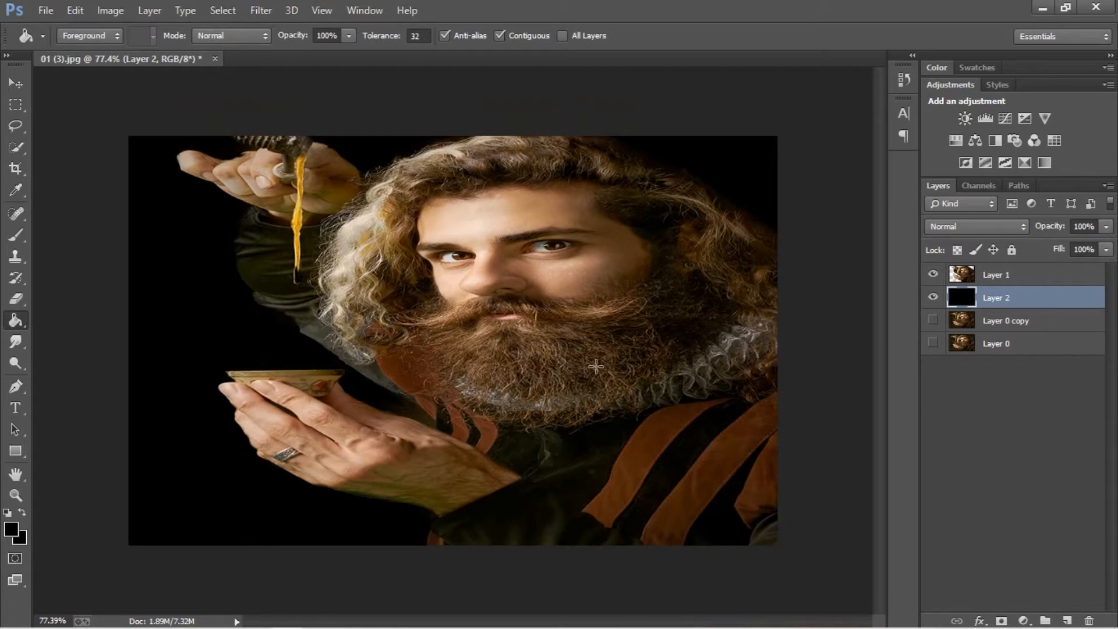
# Duplicate Layer 1, the cut-out man
pyautogui.click(15, 83)
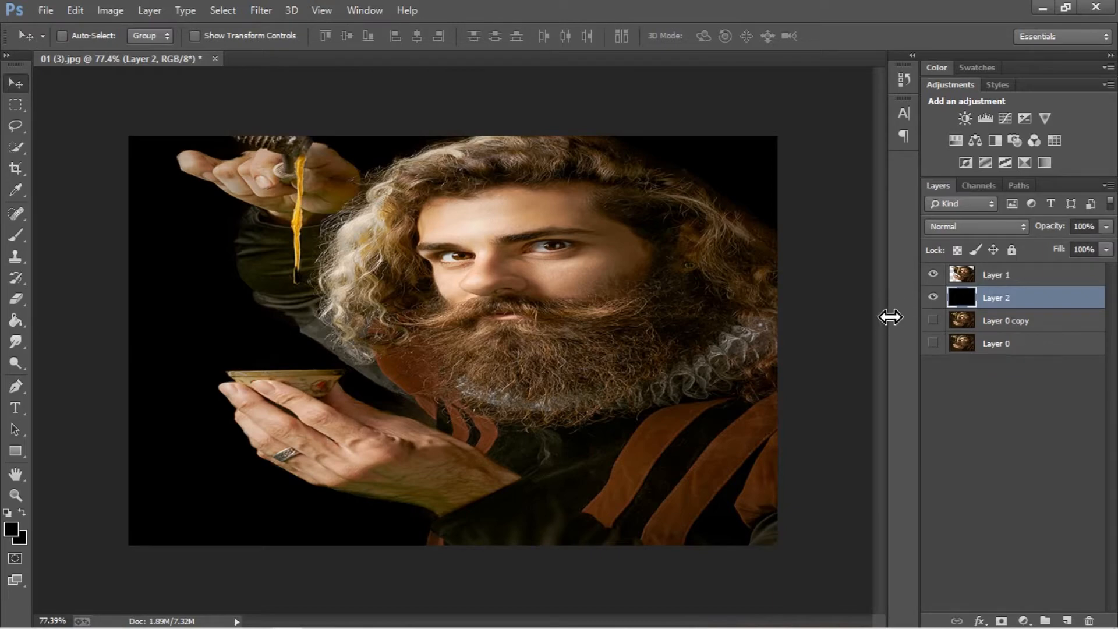
pyautogui.click(993, 277)
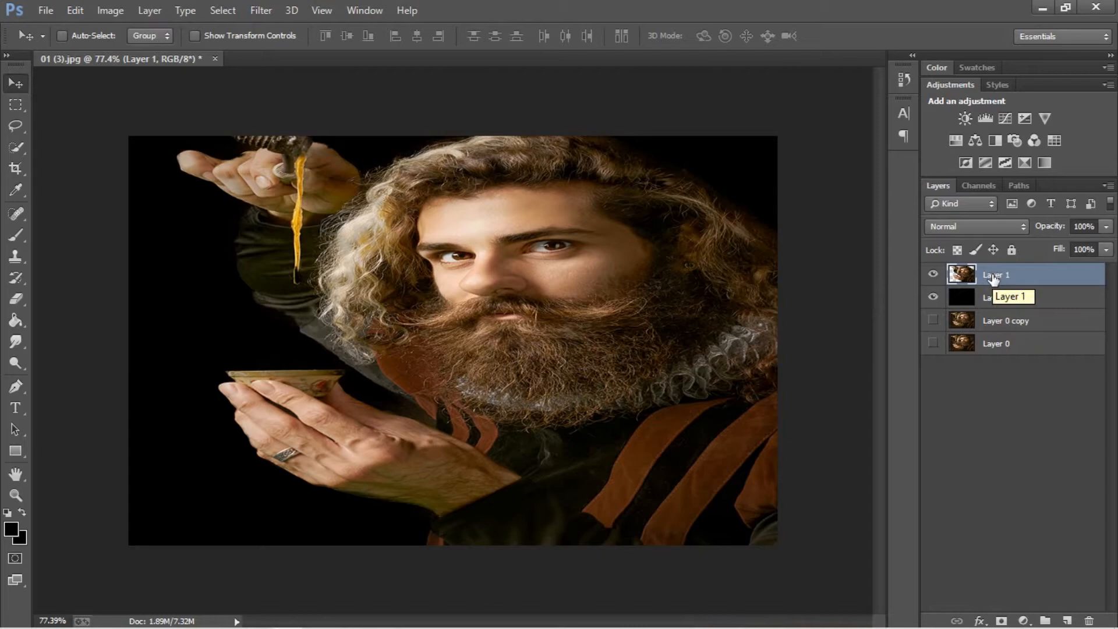
pyautogui.moveTo(993, 280); pyautogui.dragTo(1066, 620)
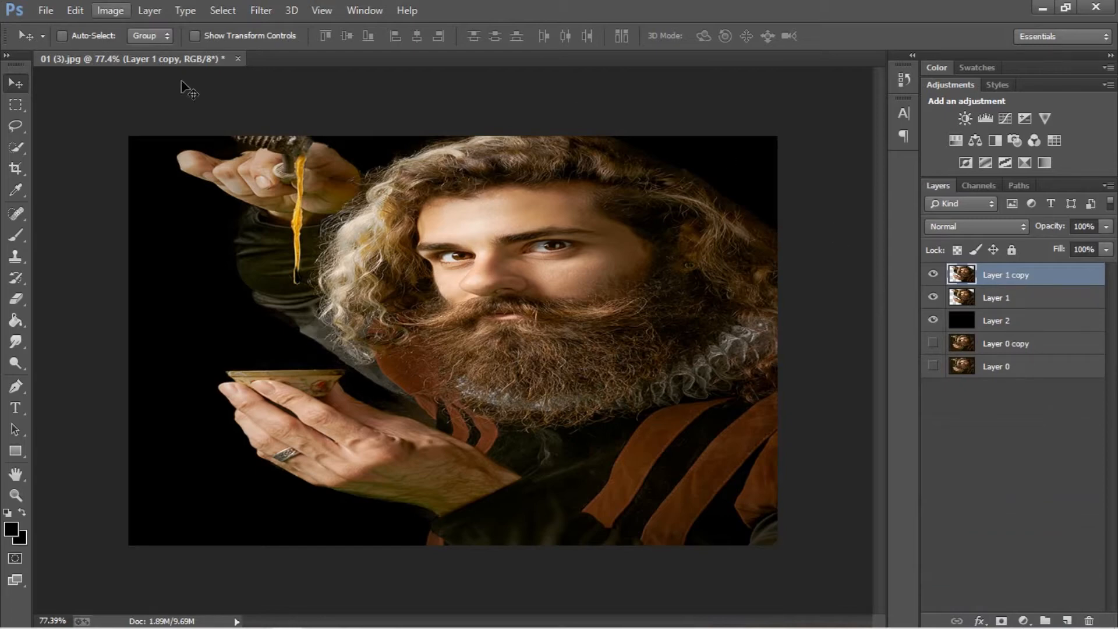
# Apply a Shadows/Highlights adjustment to Layer 1 copy with Shadows at 35% and Highlights at 0%
pyautogui.click(111, 10)
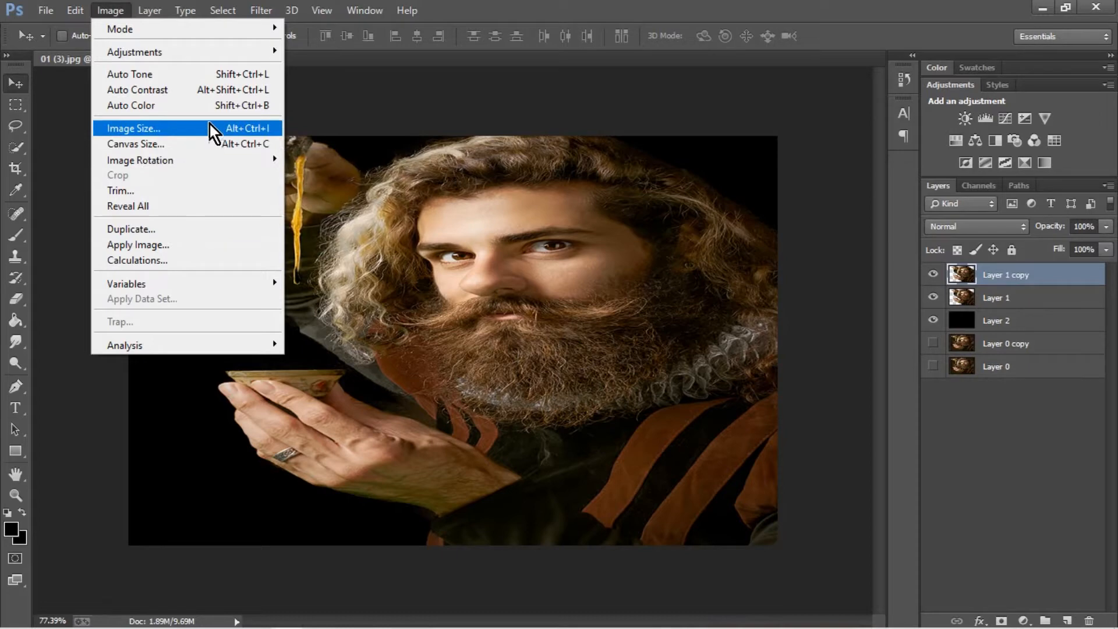
pyautogui.moveTo(218, 49)
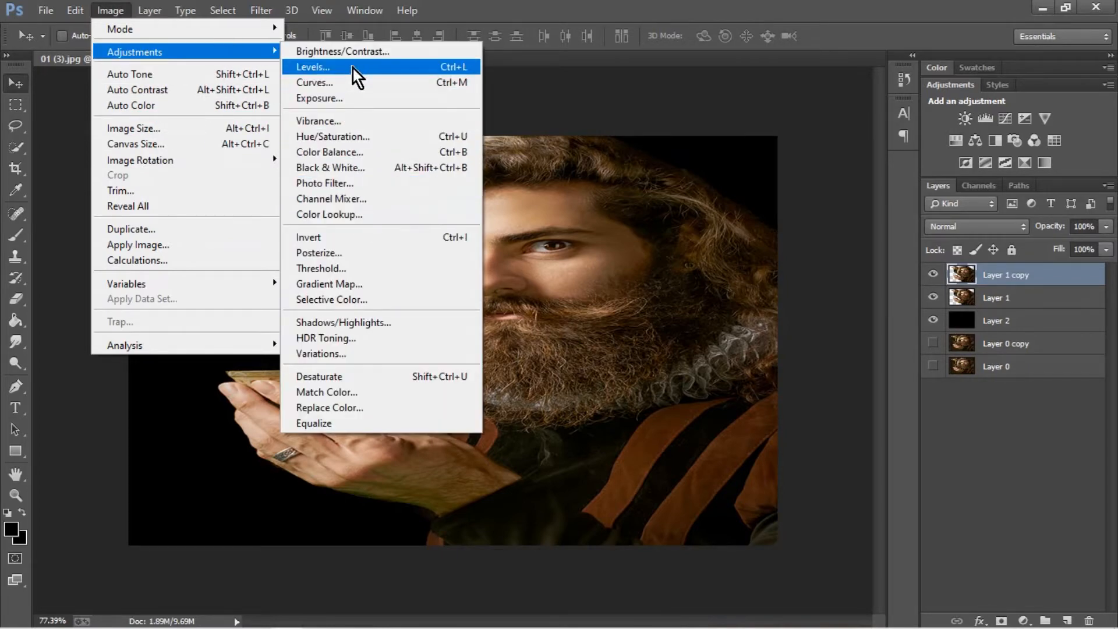
pyautogui.click(365, 321)
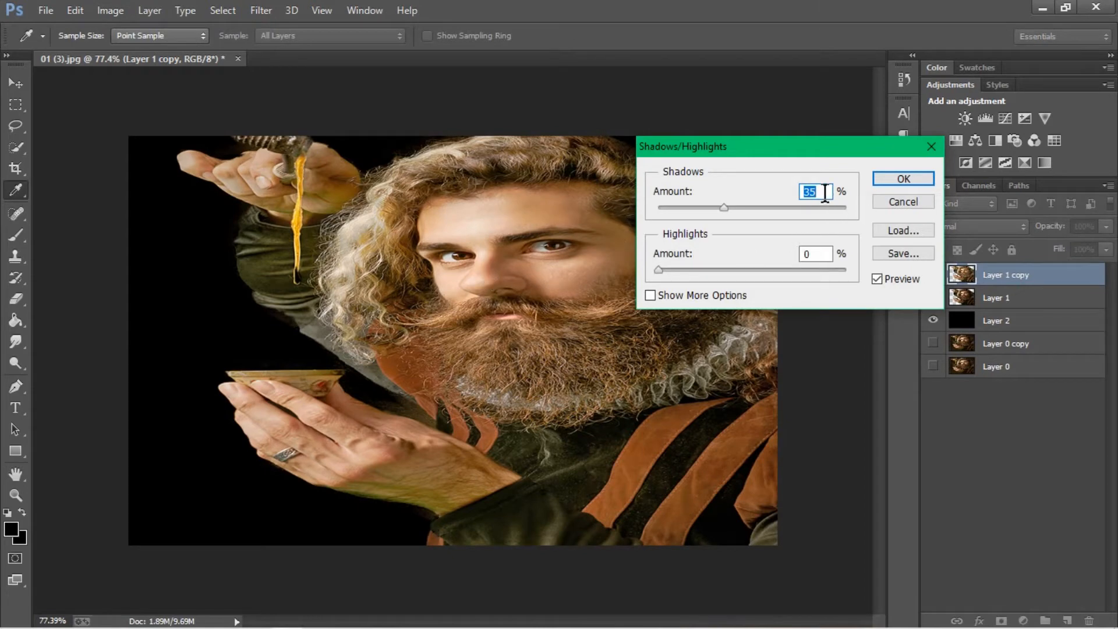
pyautogui.scroll(2, 819, 193)
pyautogui.scroll(-1, 819, 193)
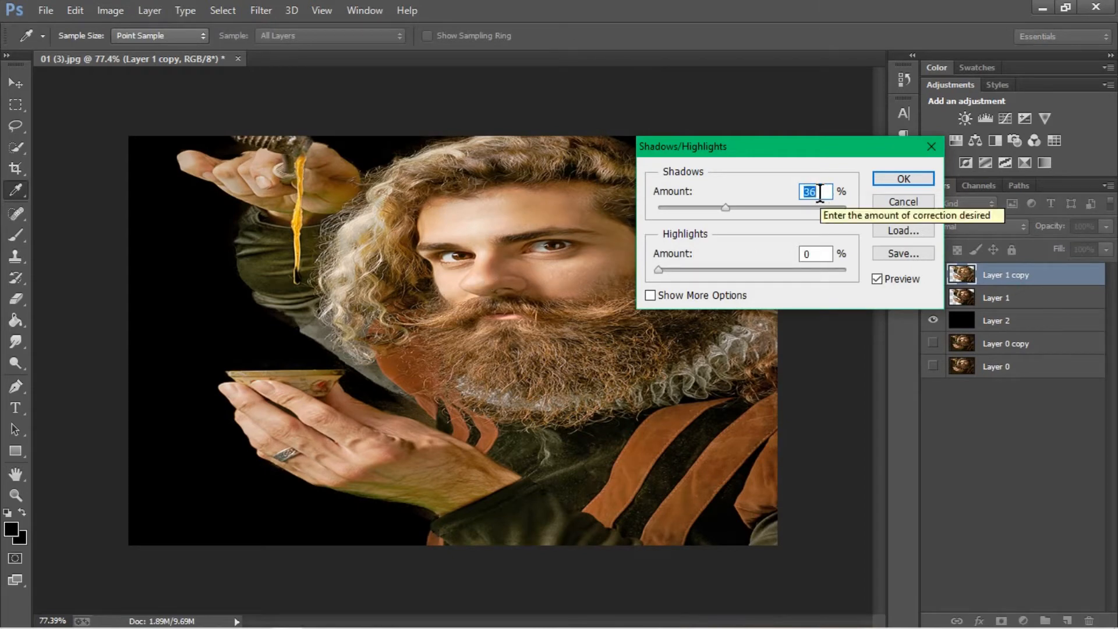
pyautogui.scroll(-1, 820, 193)
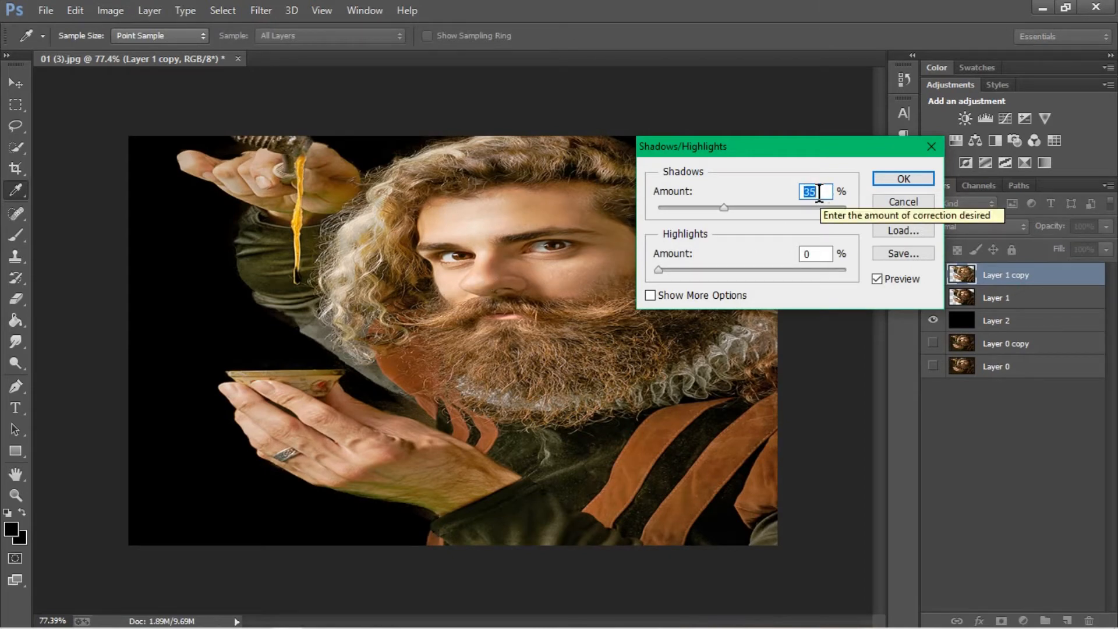
pyautogui.click(658, 271)
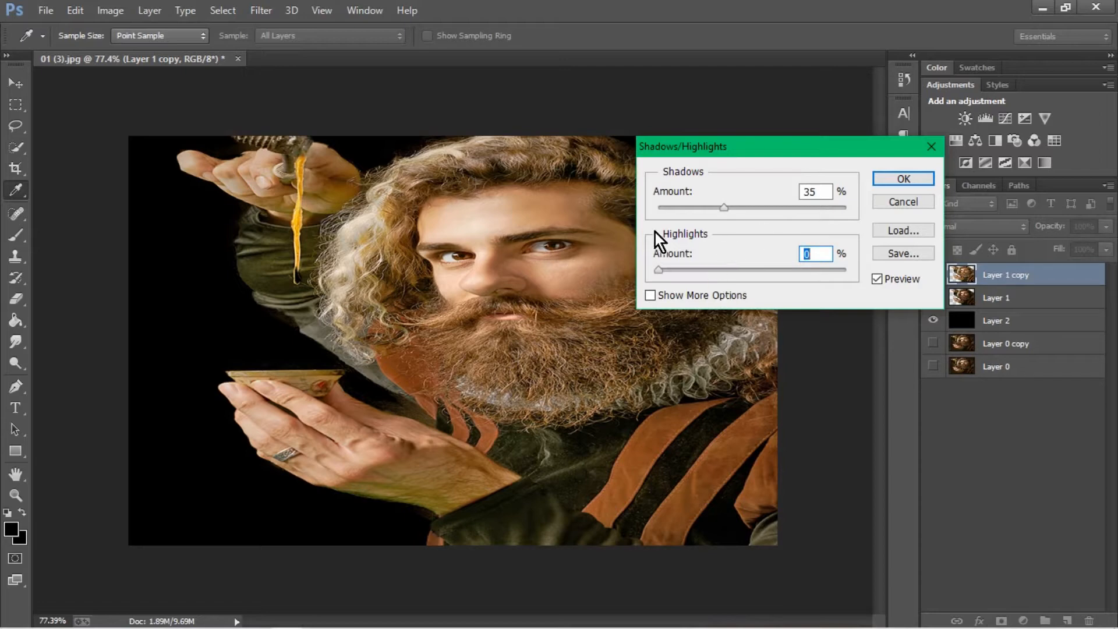
pyautogui.click(881, 181)
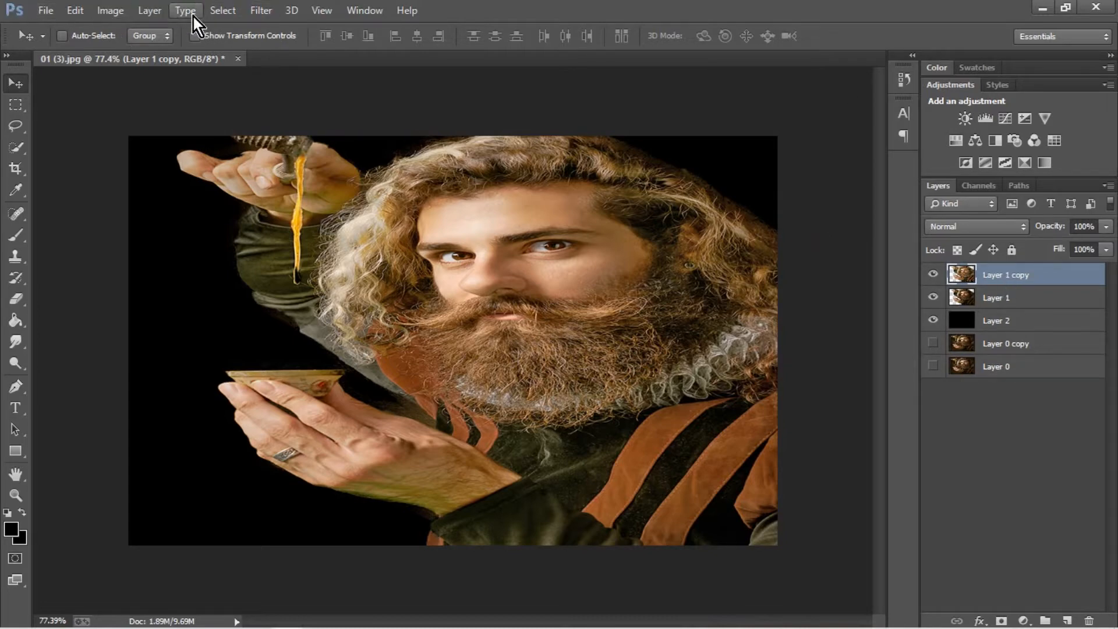
# Apply a second Shadows/Highlights adjustment to Layer 1 copy with Shadows at 27% and Highlights at 0%
pyautogui.click(112, 11)
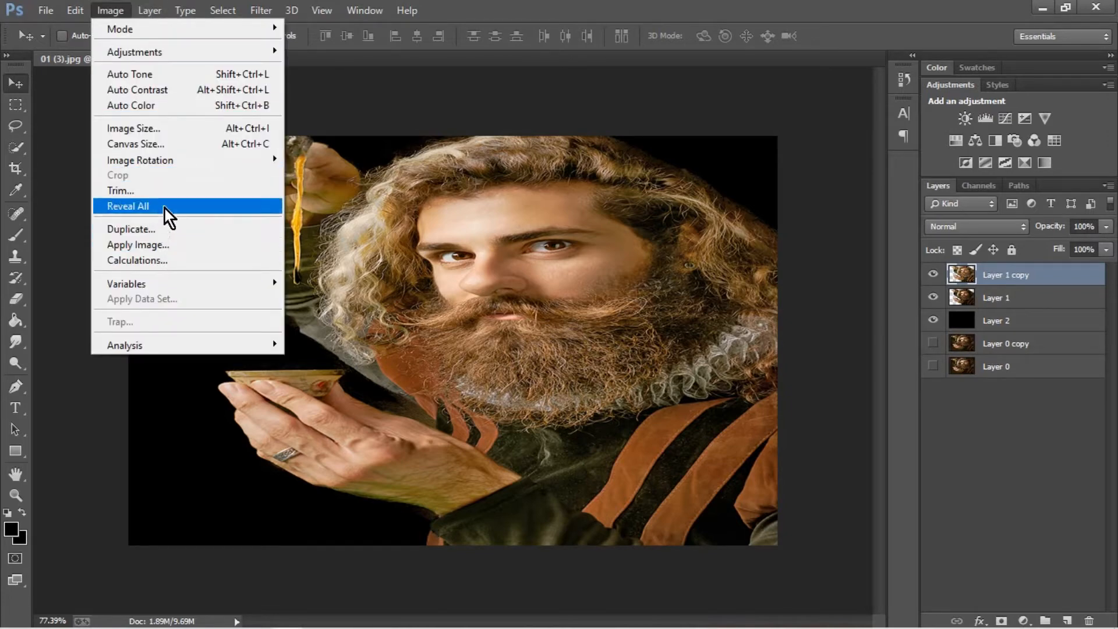
pyautogui.moveTo(269, 52)
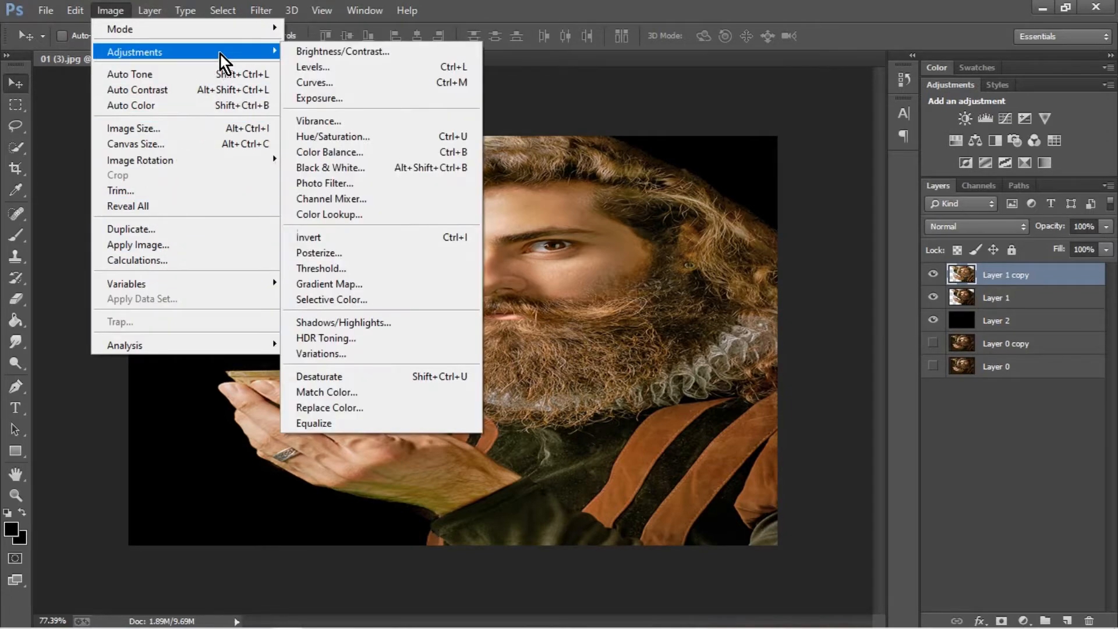
pyautogui.click(339, 322)
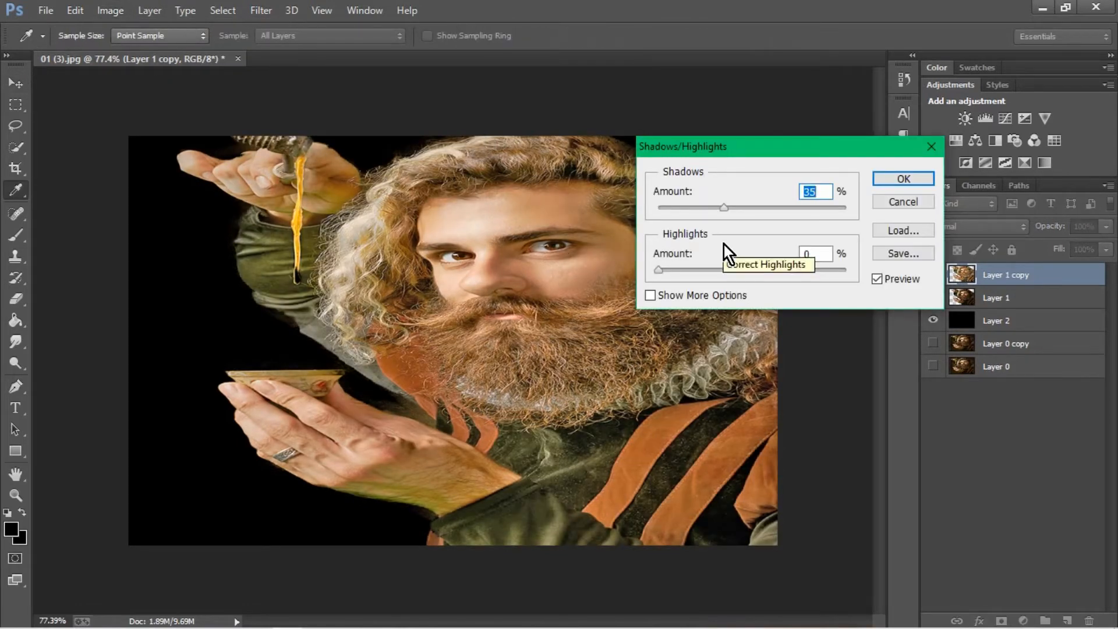
pyautogui.moveTo(725, 218); pyautogui.dragTo(709, 217)
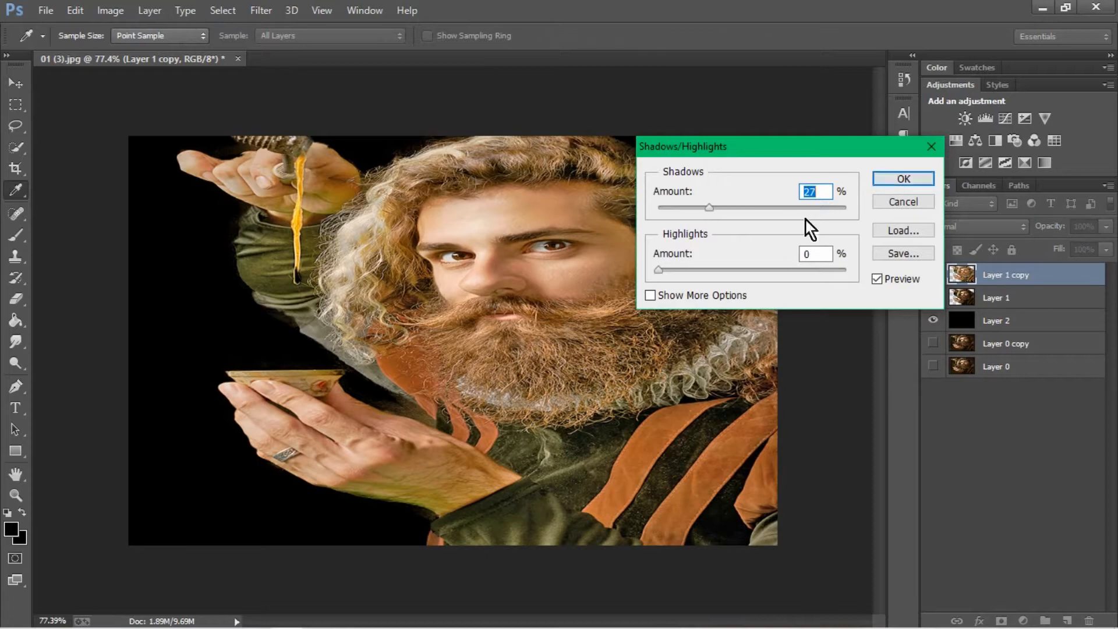
pyautogui.moveTo(664, 269)
pyautogui.mouseDown()
pyautogui.moveTo(746, 269)
pyautogui.moveTo(658, 273)
pyautogui.mouseUp()
pyautogui.click(901, 179)
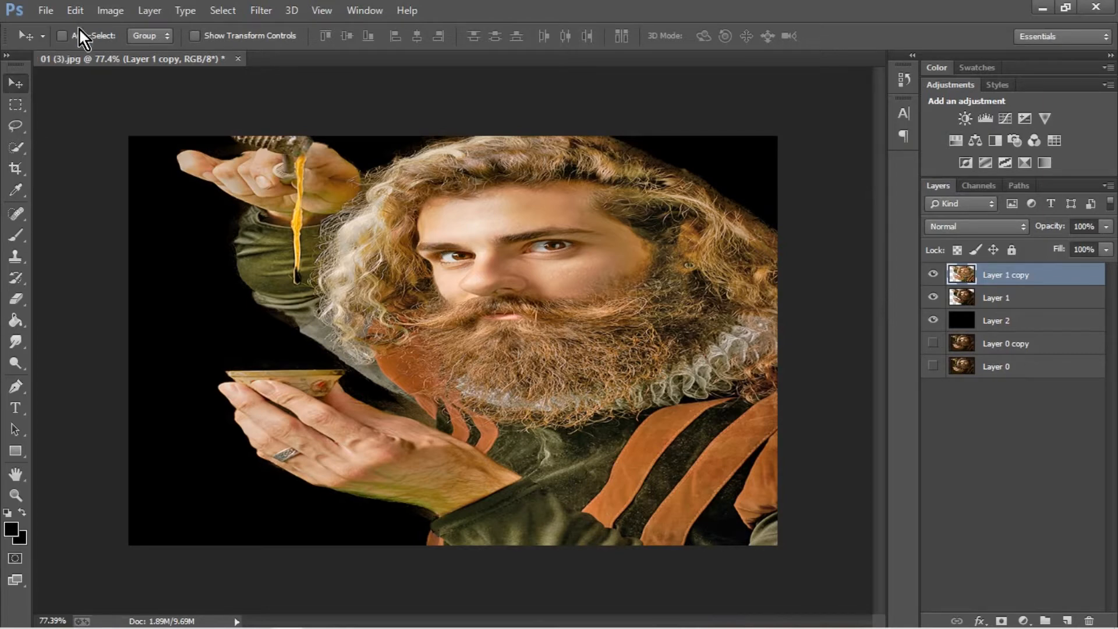
# Start a Levels adjustment on Layer 1 copy and set the RGB shadow input level to 6
pyautogui.click(107, 10)
pyautogui.moveTo(137, 53)
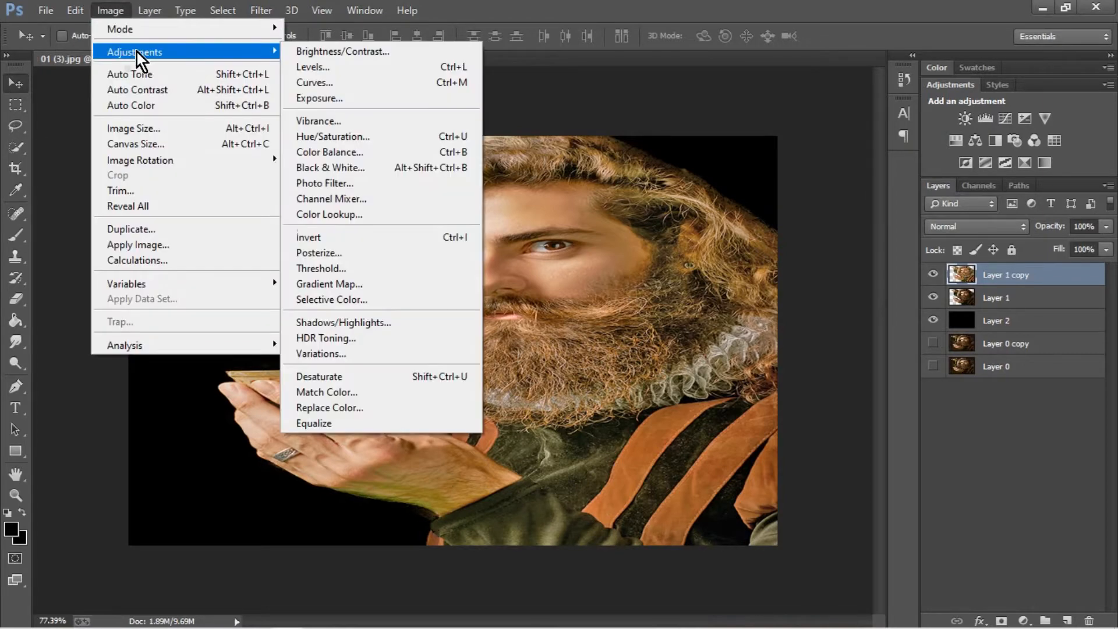
pyautogui.click(302, 71)
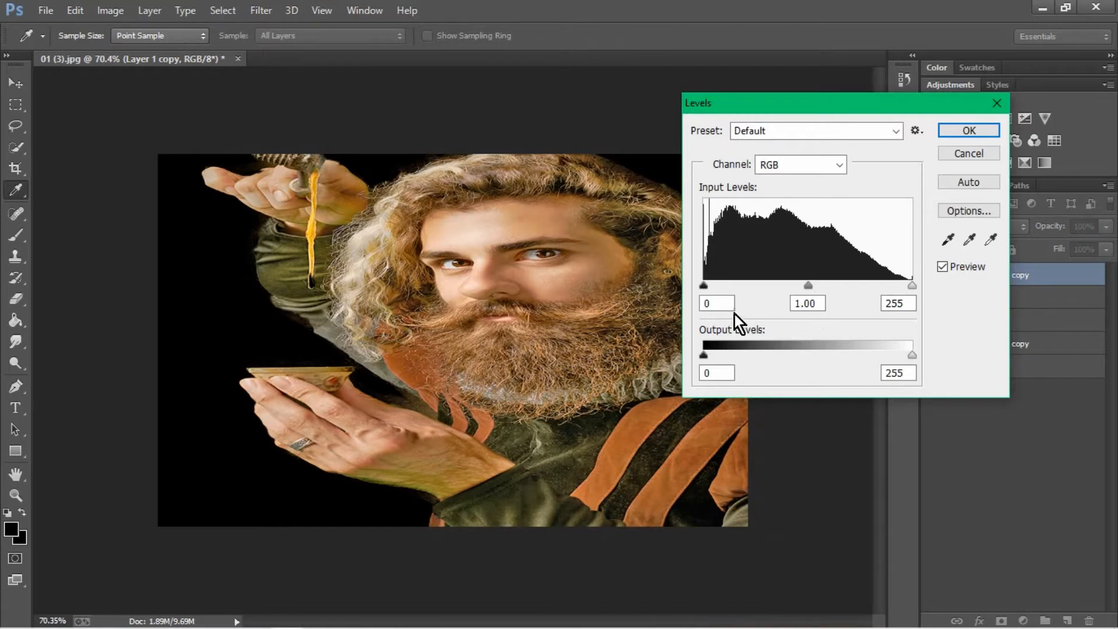
pyautogui.click(717, 303)
pyautogui.press('Up')
pyautogui.press('Up')
pyautogui.press('Up')
pyautogui.press('Up')
pyautogui.press('Up')
pyautogui.press('Up')
# Set the RGB highlight input level to 228 and apply the Levels adjustment
pyautogui.click(896, 303)
pyautogui.press('Down')
pyautogui.press('Down')
pyautogui.press('Down')
pyautogui.press('Down')
pyautogui.press('Down')
pyautogui.press('Down')
pyautogui.press('Down')
pyautogui.press('Down')
pyautogui.press('Down')
pyautogui.press('Down')
pyautogui.press('Down')
pyautogui.press('Down')
pyautogui.press('Down')
pyautogui.press('Down')
pyautogui.press('Down')
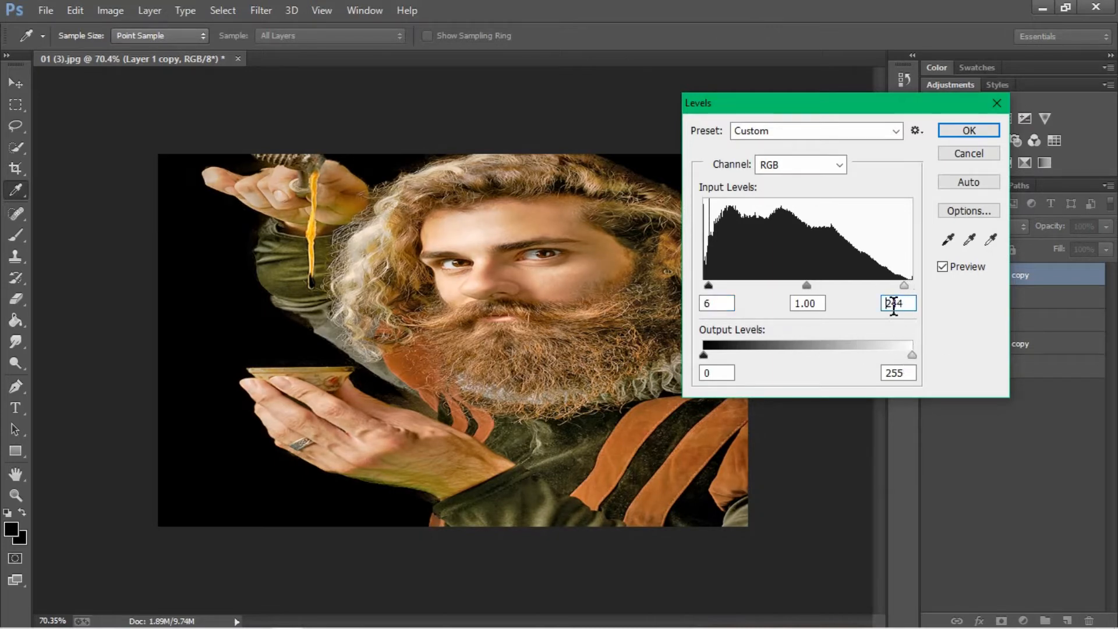
pyautogui.press('Down')
pyautogui.press('Down')
pyautogui.press('Down')
pyautogui.press('Down')
pyautogui.press('Down')
pyautogui.press('Down')
pyautogui.press('Down')
pyautogui.press('Down')
pyautogui.press('Down')
pyautogui.press('Down')
pyautogui.press('Down')
pyautogui.press('Down')
pyautogui.press('Down')
pyautogui.press('Down')
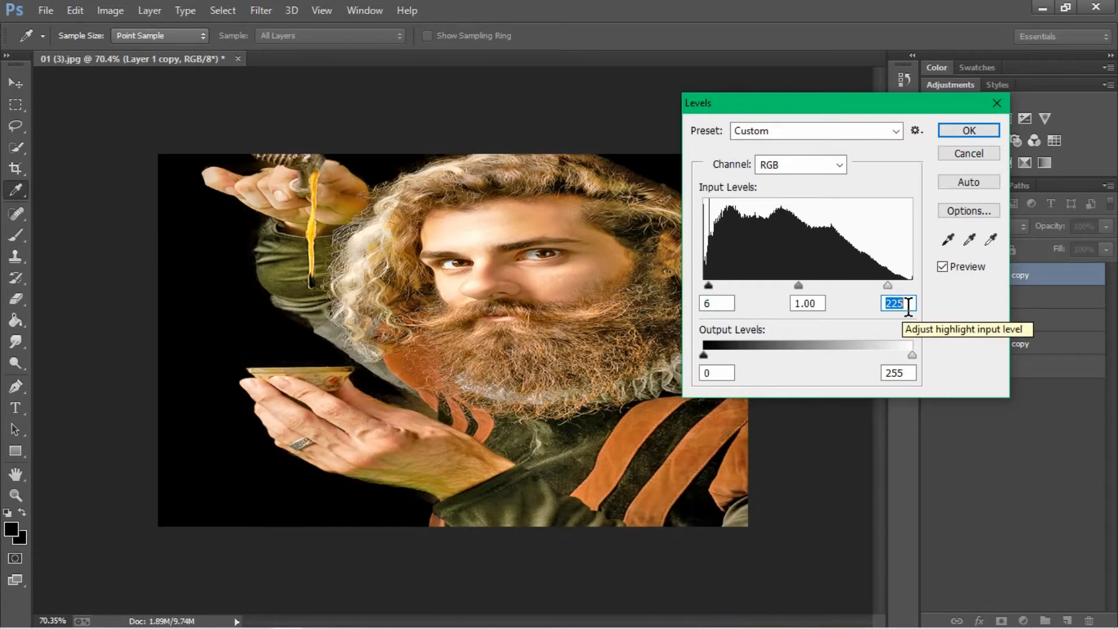
pyautogui.press('Up')
pyautogui.press('Up')
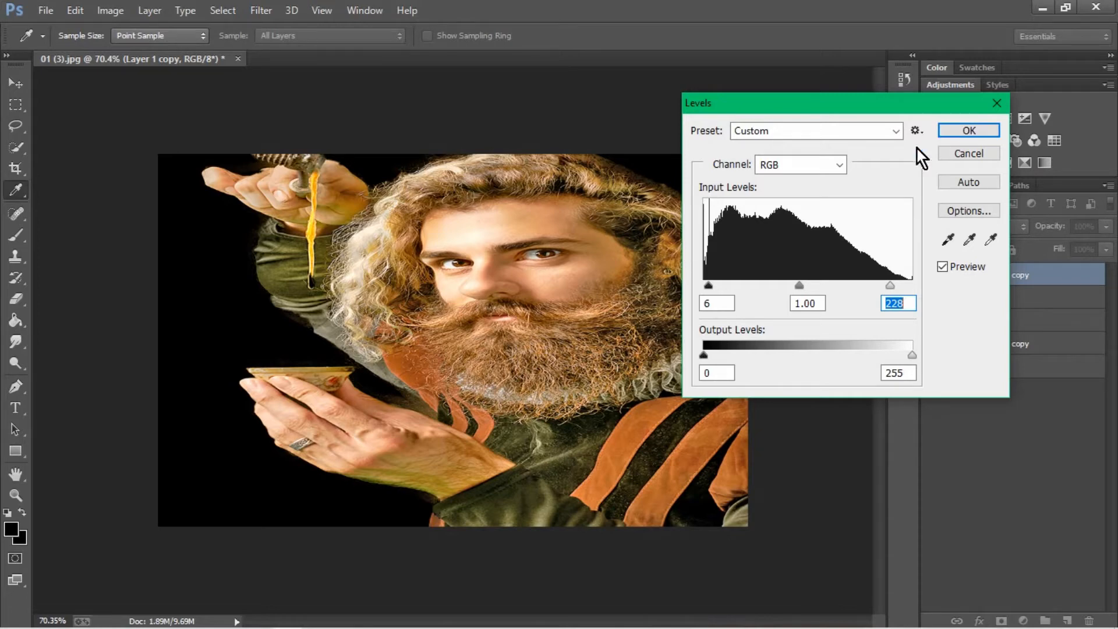
pyautogui.click(957, 130)
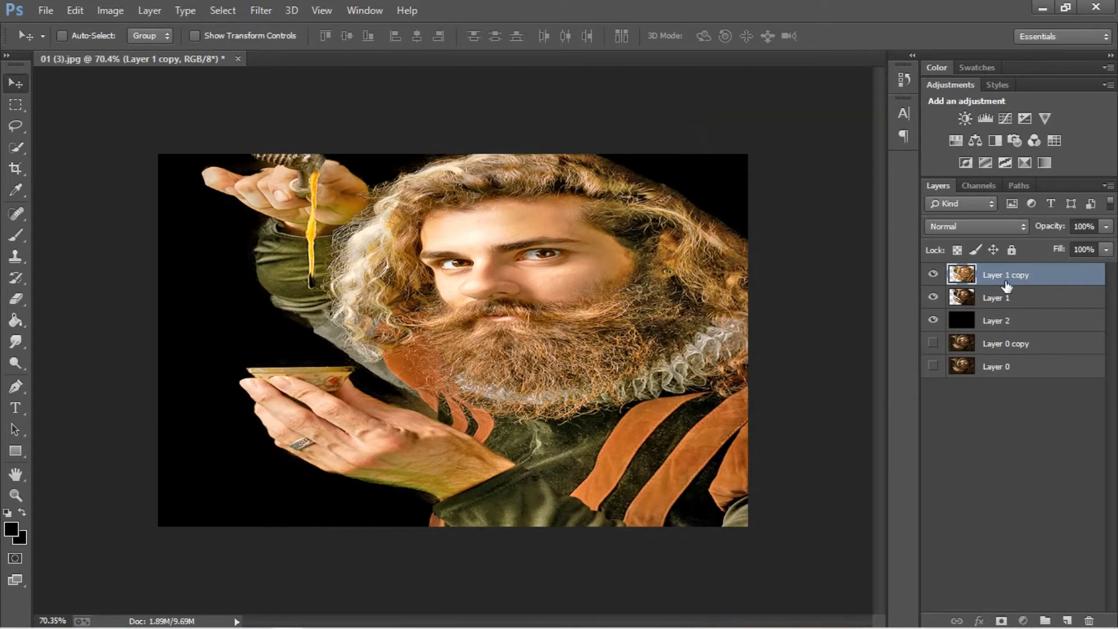
# Duplicate Layer 1 copy and apply a High Pass filter with a radius of 2.0 pixels to the duplicate
pyautogui.moveTo(1002, 281); pyautogui.dragTo(1066, 620)
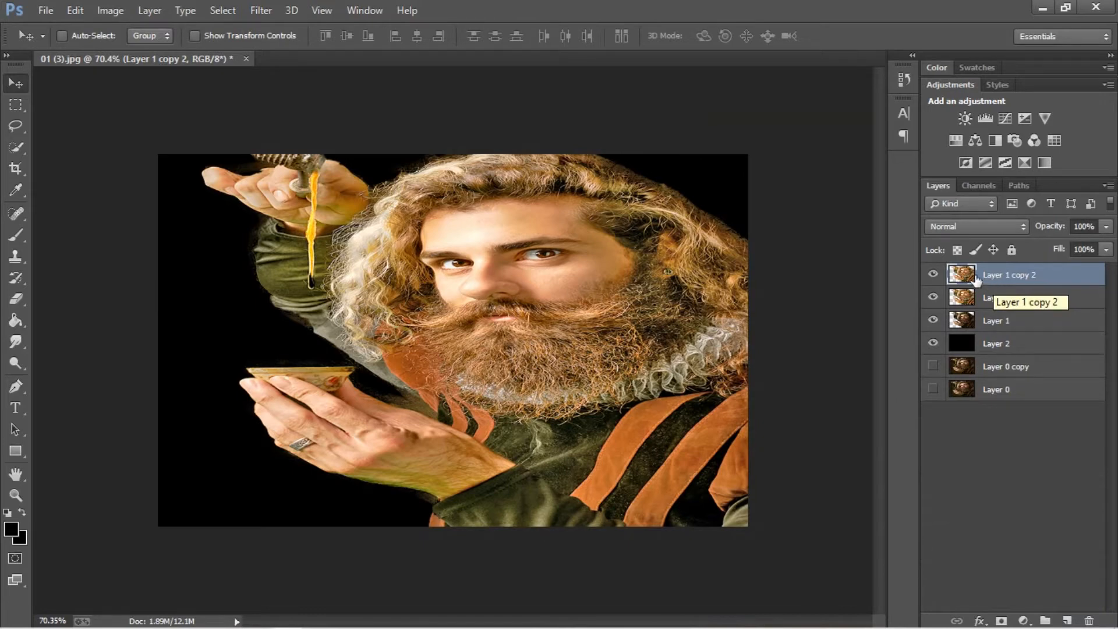
pyautogui.click(272, 10)
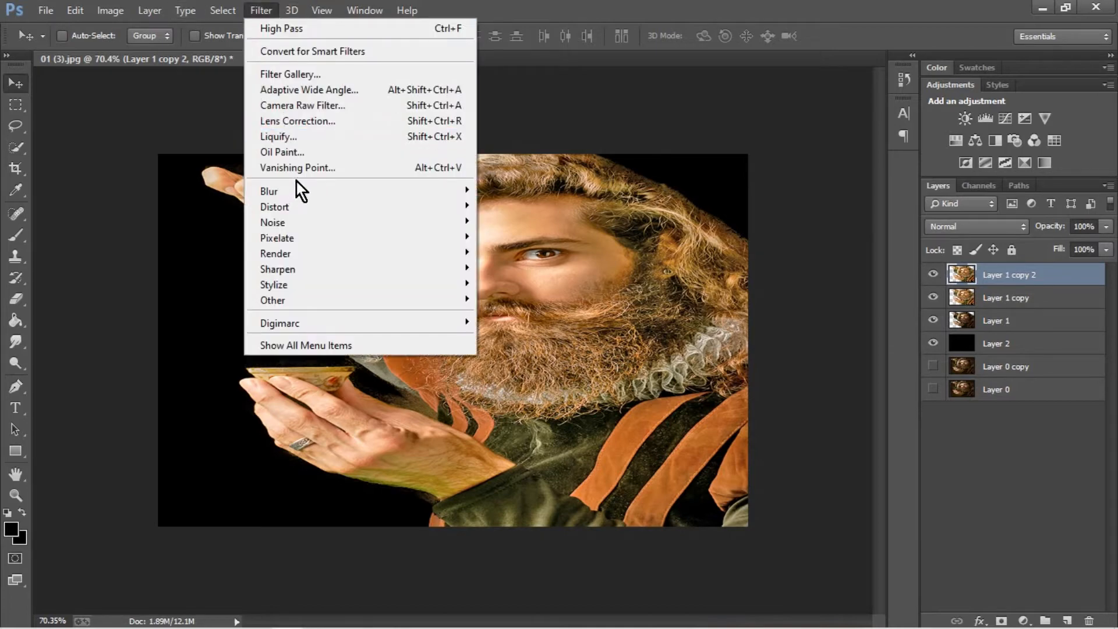
pyautogui.moveTo(314, 296)
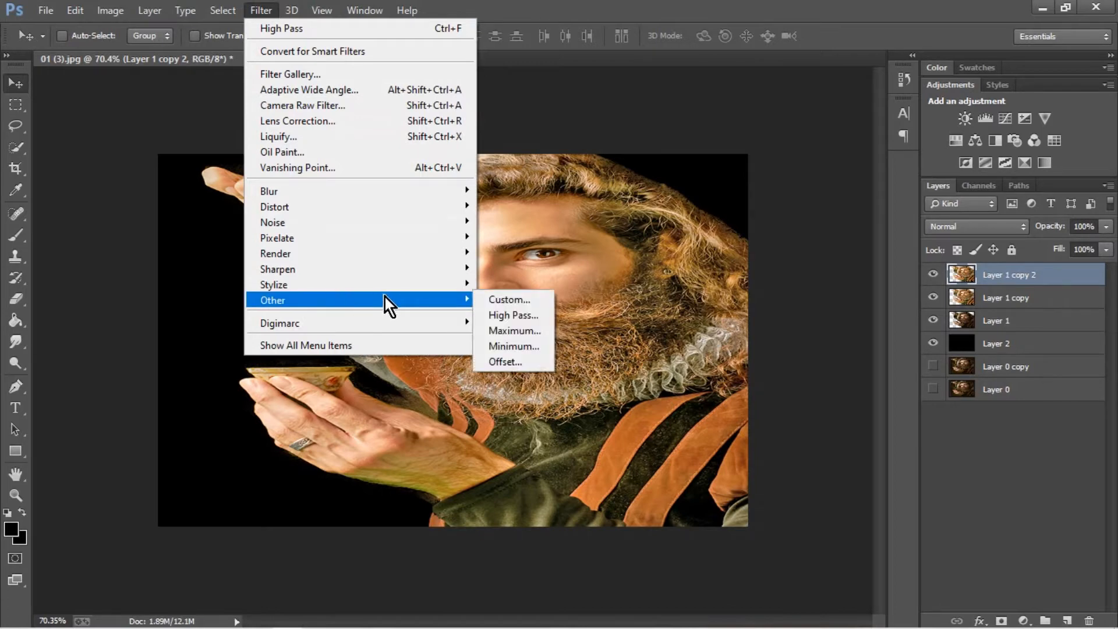
pyautogui.click(497, 319)
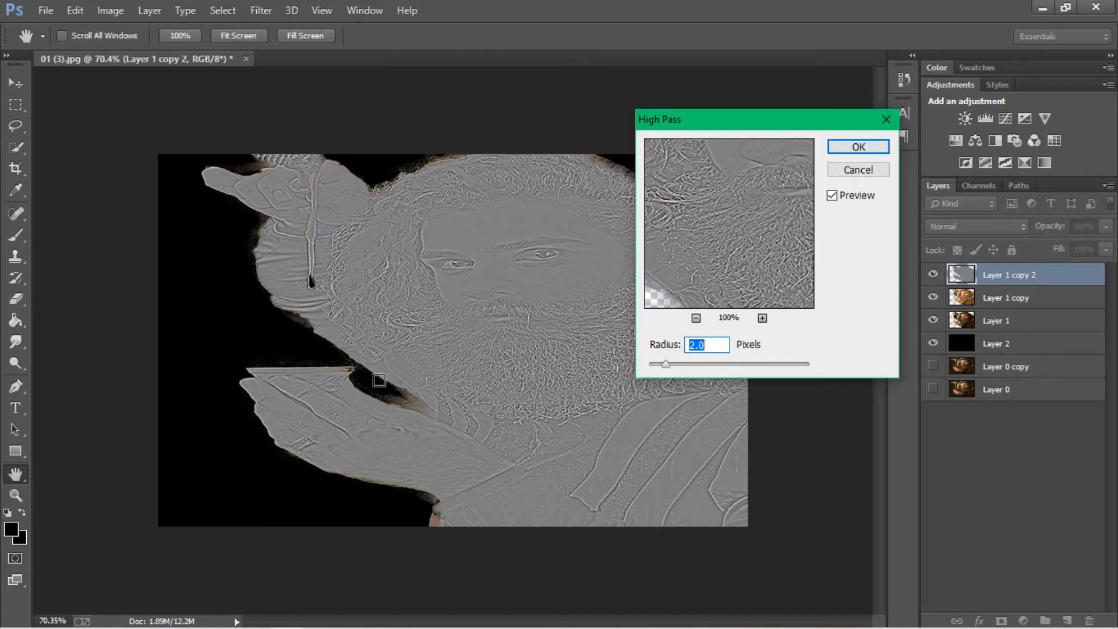
pyautogui.click(698, 350)
pyautogui.click(860, 147)
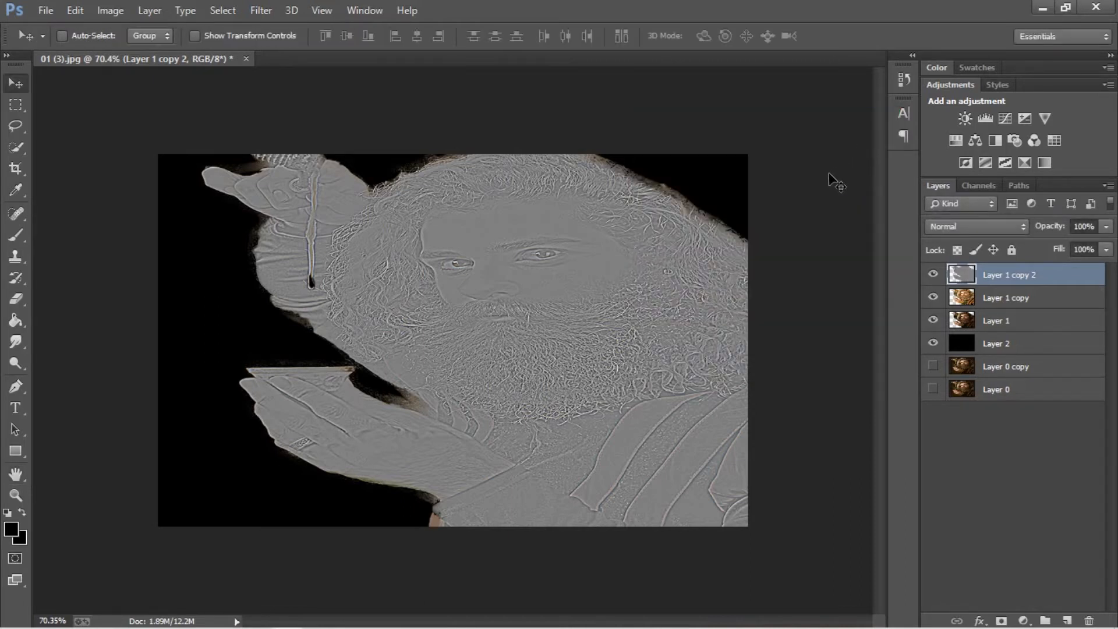
# Set the blend mode of the High Pass layer, Layer 1 copy 2, to Overlay
pyautogui.click(953, 230)
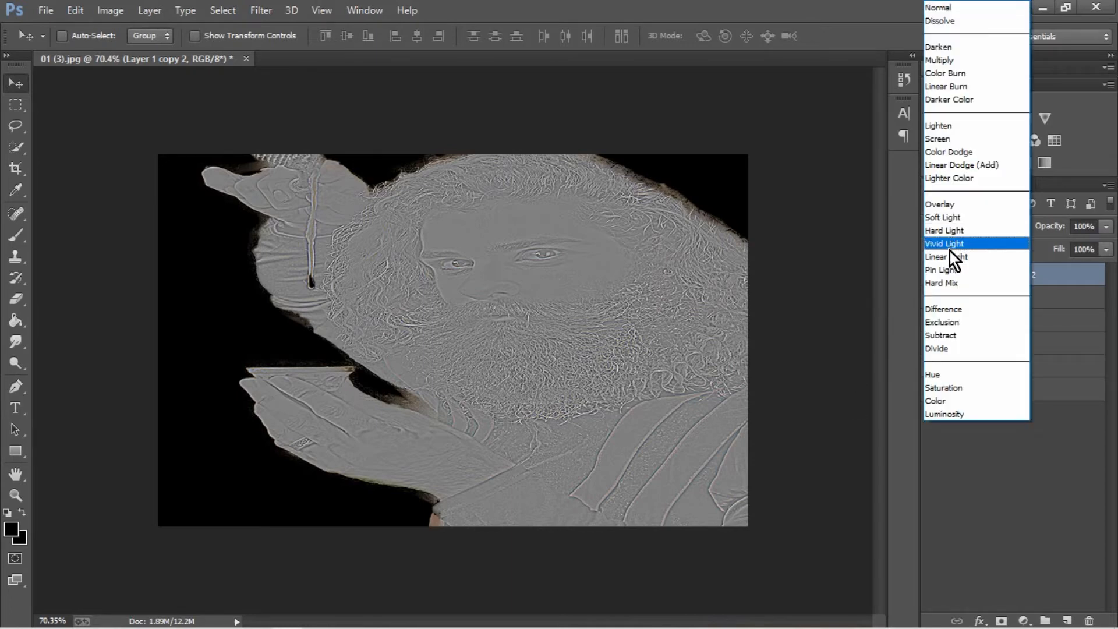
pyautogui.click(926, 205)
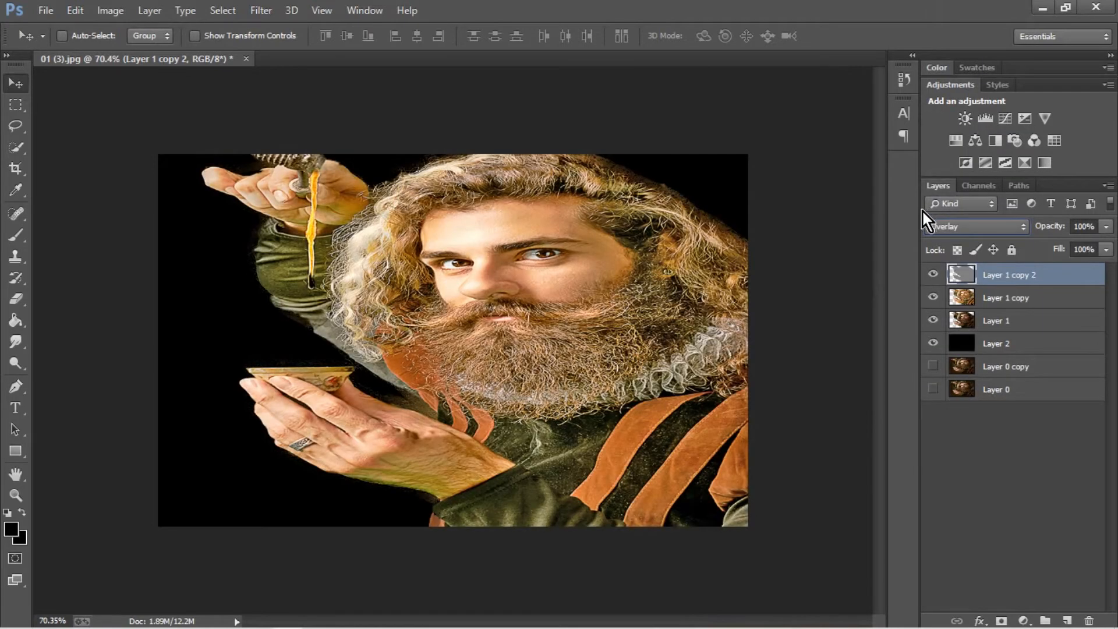
# Hide the High Pass layer, Layer 1 copy 2, to compare the sharpening, and merge it with Layer 1 copy
pyautogui.click(933, 276)
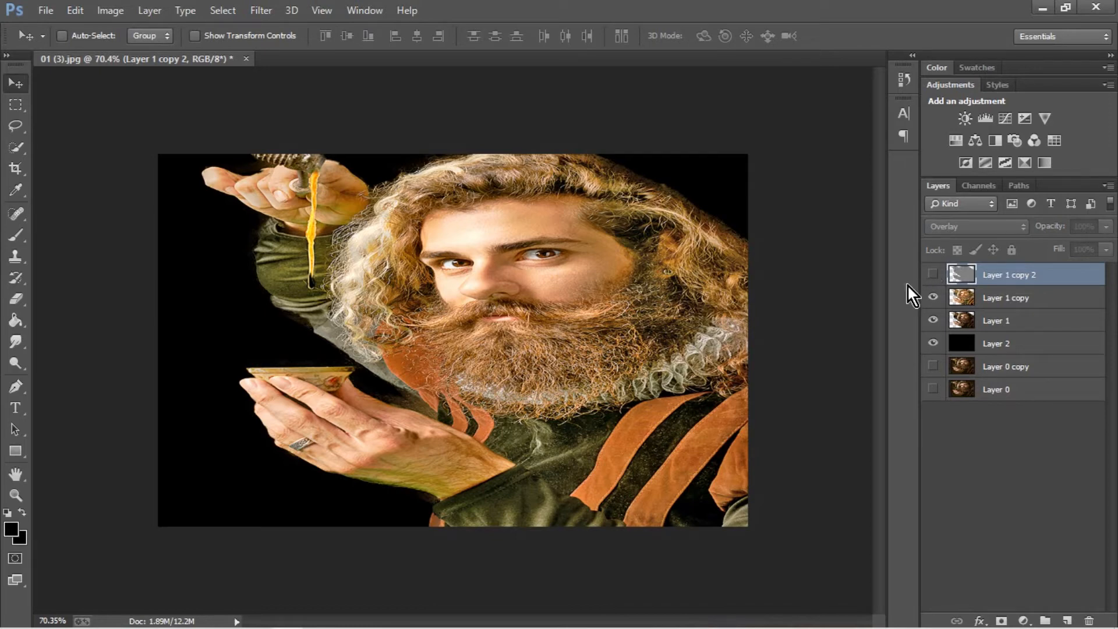
pyautogui.keyDown('shift'); pyautogui.click(997, 299); pyautogui.keyUp('shift')
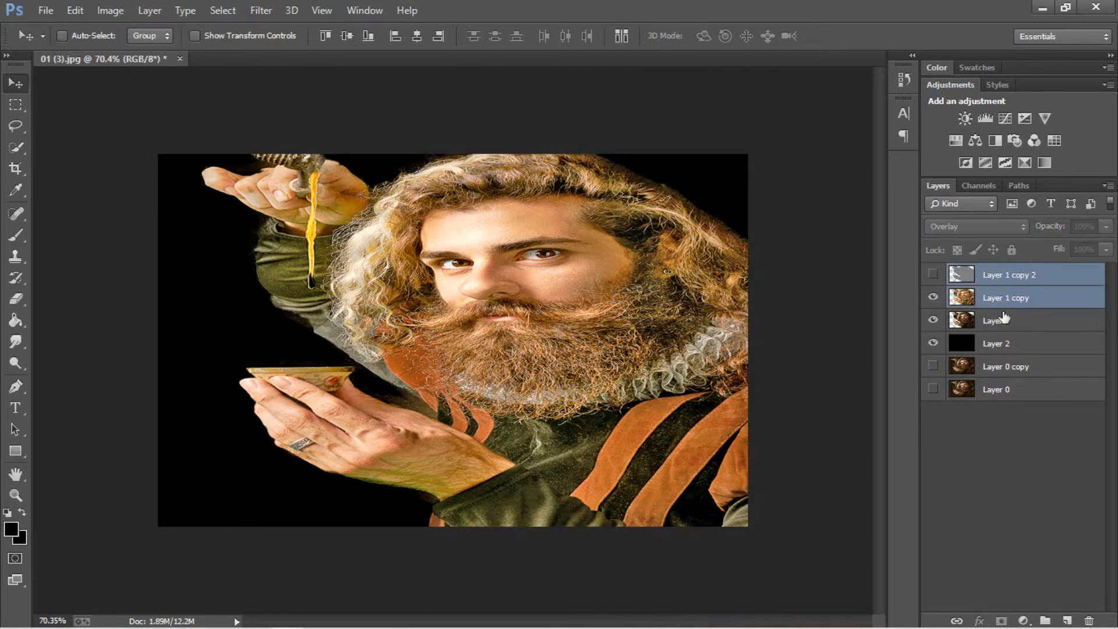
pyautogui.rightClick(1003, 297)
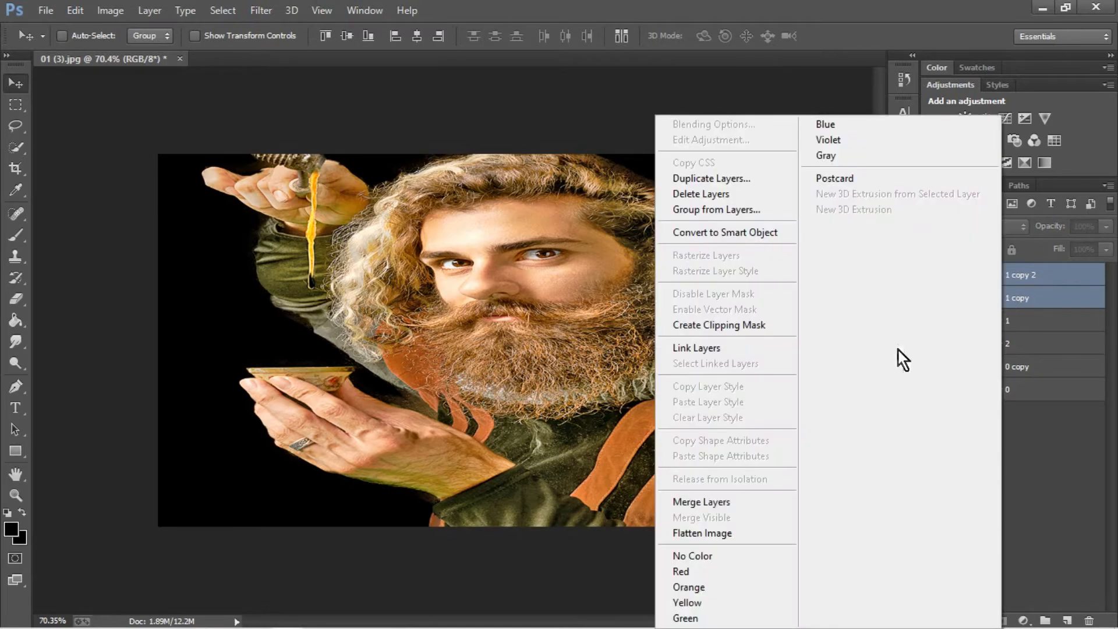
pyautogui.click(739, 501)
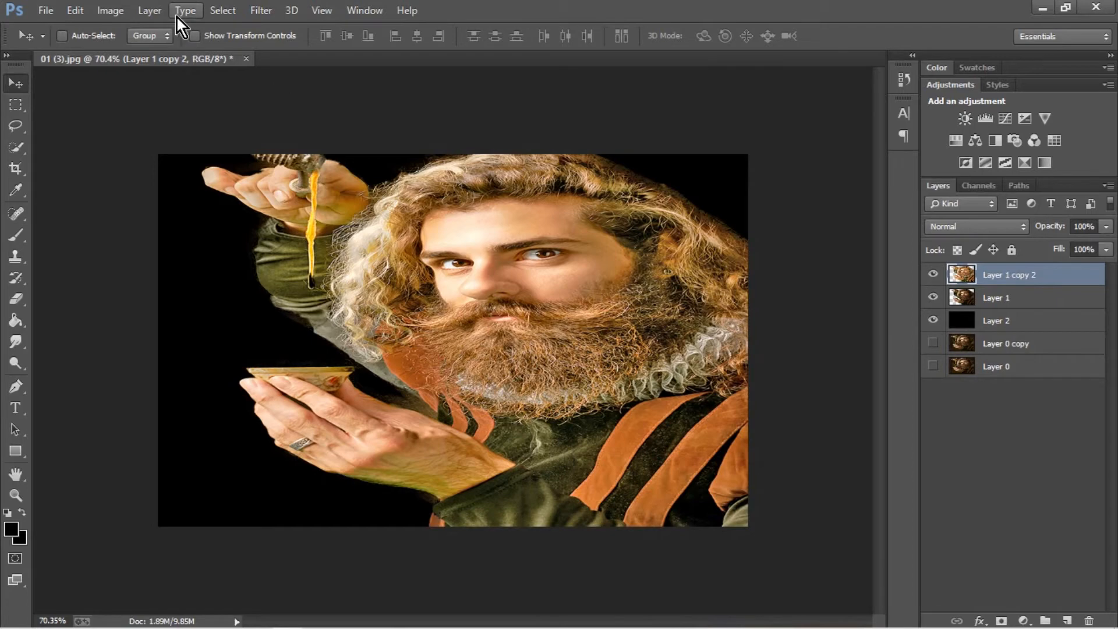
# Apply an Unsharp Mask to the merged layer with amount 134%, radius 2.0 pixels and threshold 0
pyautogui.click(256, 11)
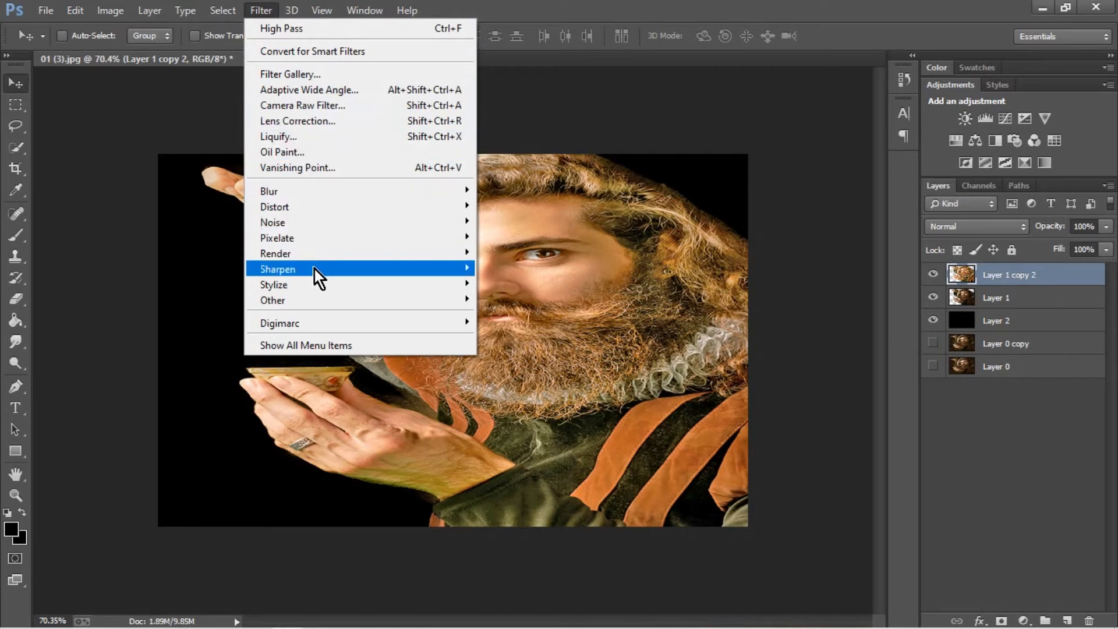
pyautogui.moveTo(326, 299)
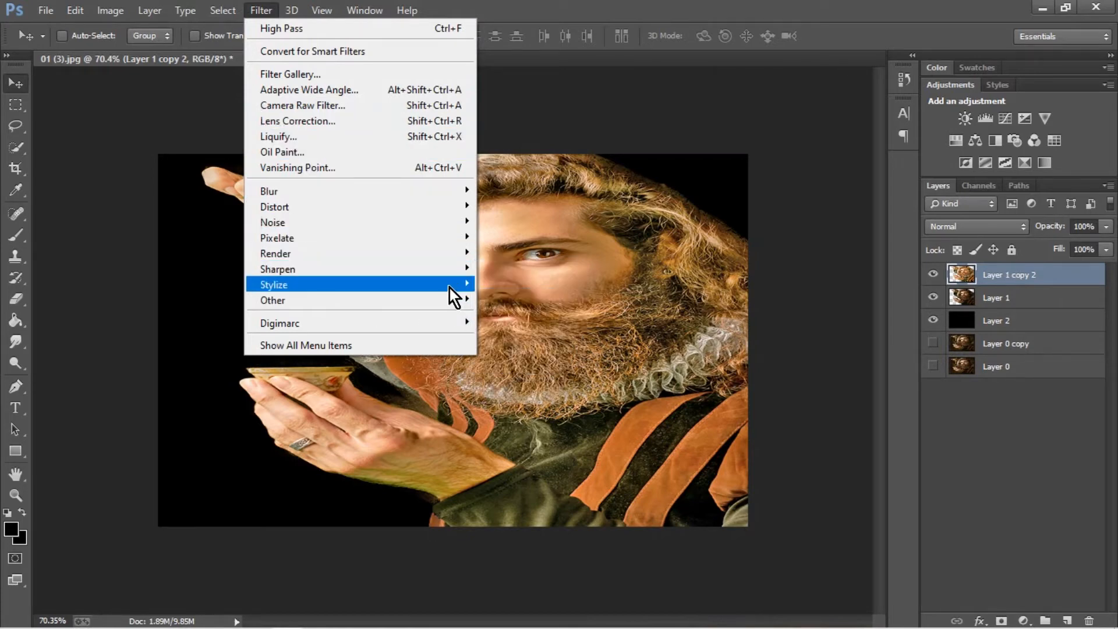
pyautogui.moveTo(448, 273)
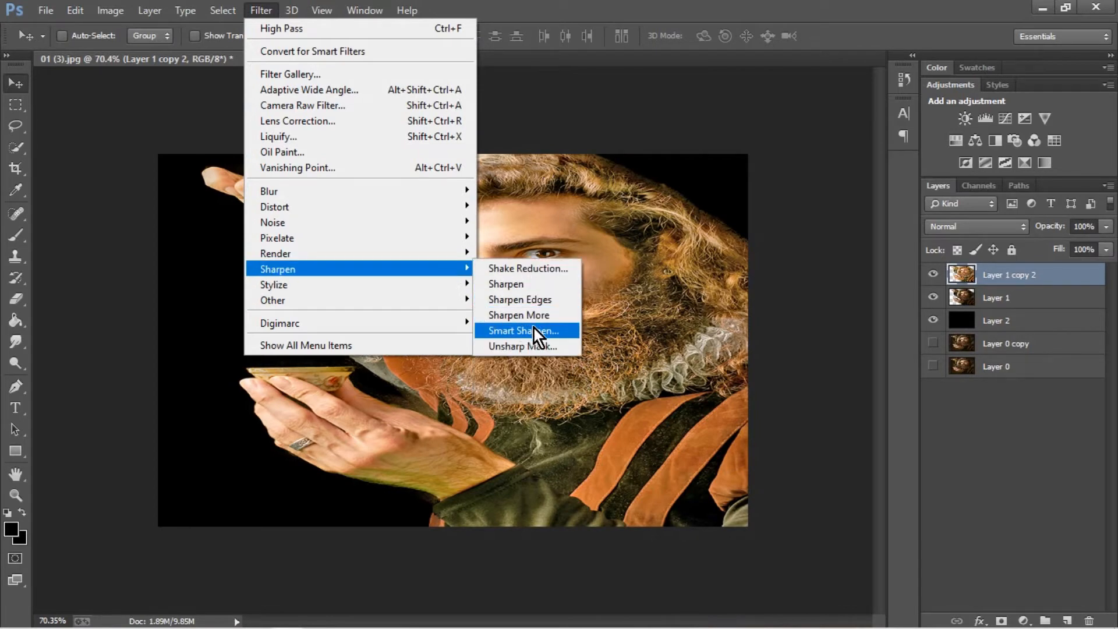
pyautogui.click(552, 348)
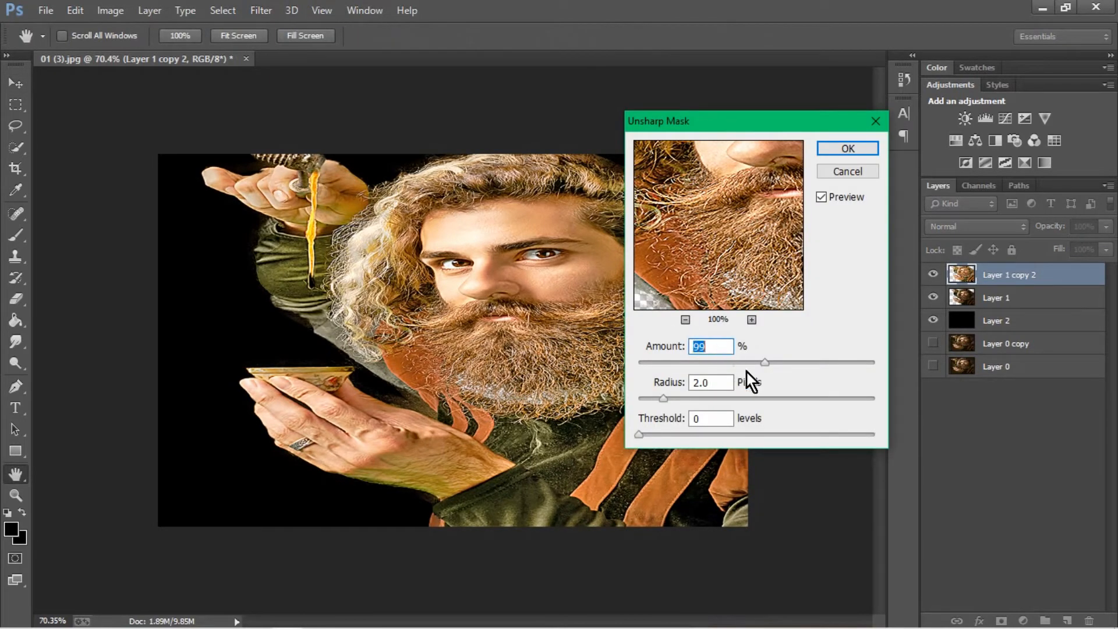
pyautogui.press('Down')
pyautogui.press('Down')
pyautogui.press('Down')
pyautogui.press('Down')
pyautogui.press('Down')
pyautogui.press('Down')
pyautogui.press('Down')
pyautogui.moveTo(756, 362); pyautogui.dragTo(776, 365)
pyautogui.scroll(17, 715, 350)
pyautogui.moveTo(740, 230); pyautogui.dragTo(689, 231)
pyautogui.scroll(1, 716, 348)
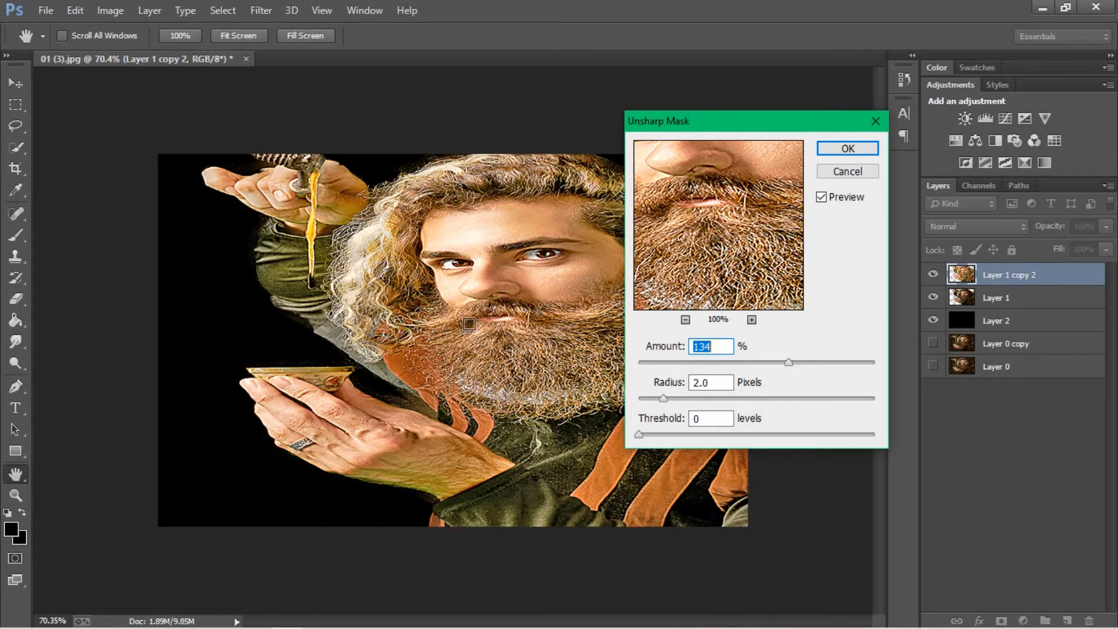
pyautogui.click(843, 146)
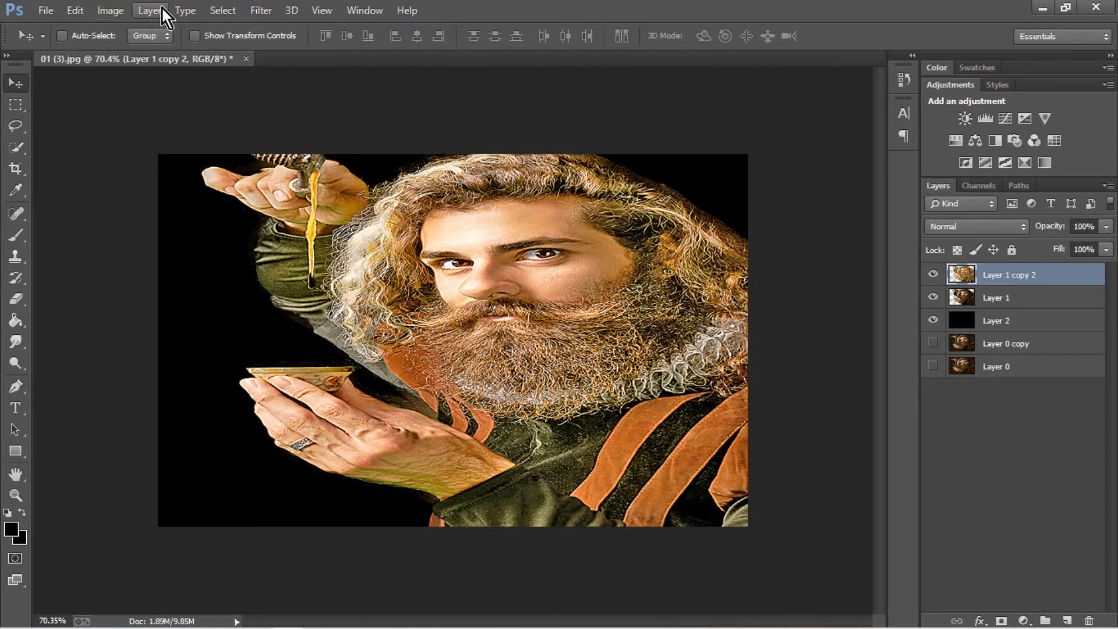
# Apply the Stylize Diffuse filter in Anisotropic mode to Layer 1 copy 2, checking the face in the preview
pyautogui.click(259, 11)
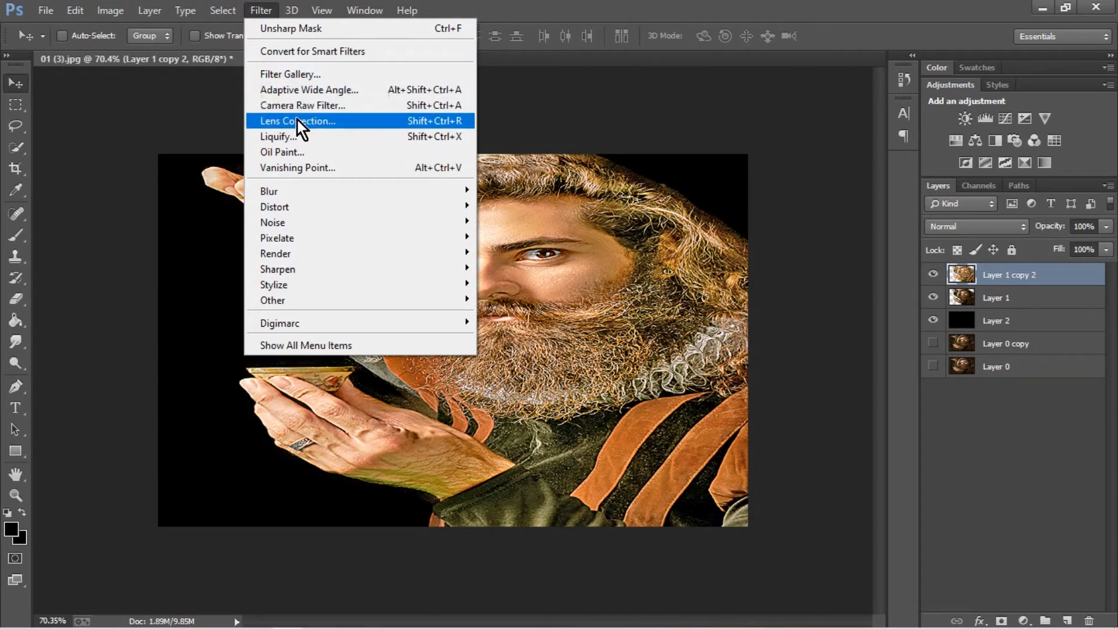
pyautogui.moveTo(309, 286)
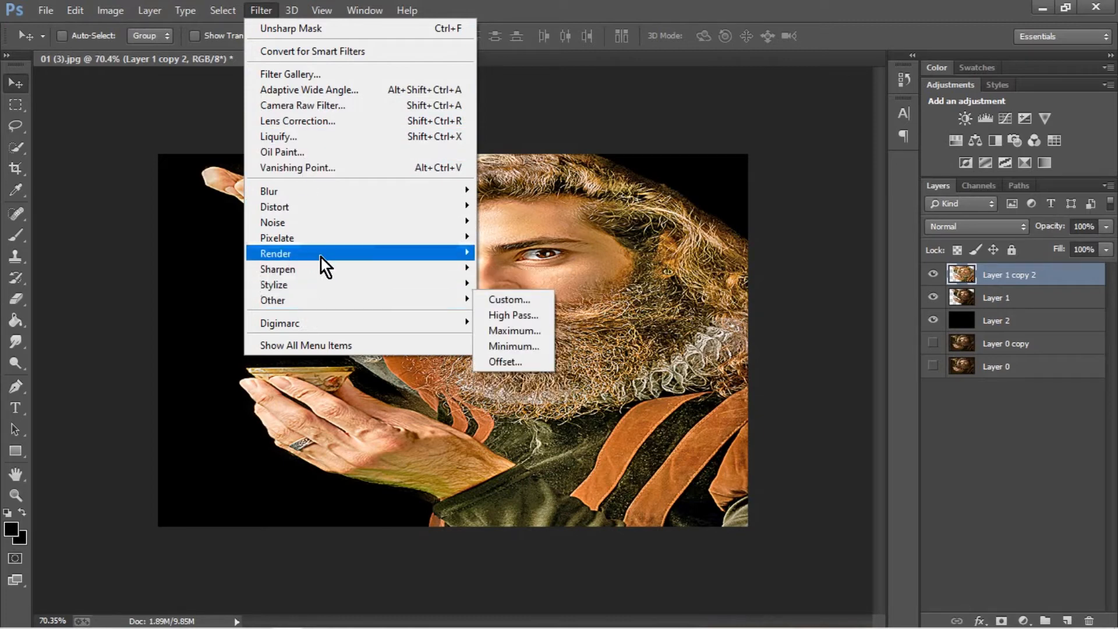
pyautogui.moveTo(318, 267)
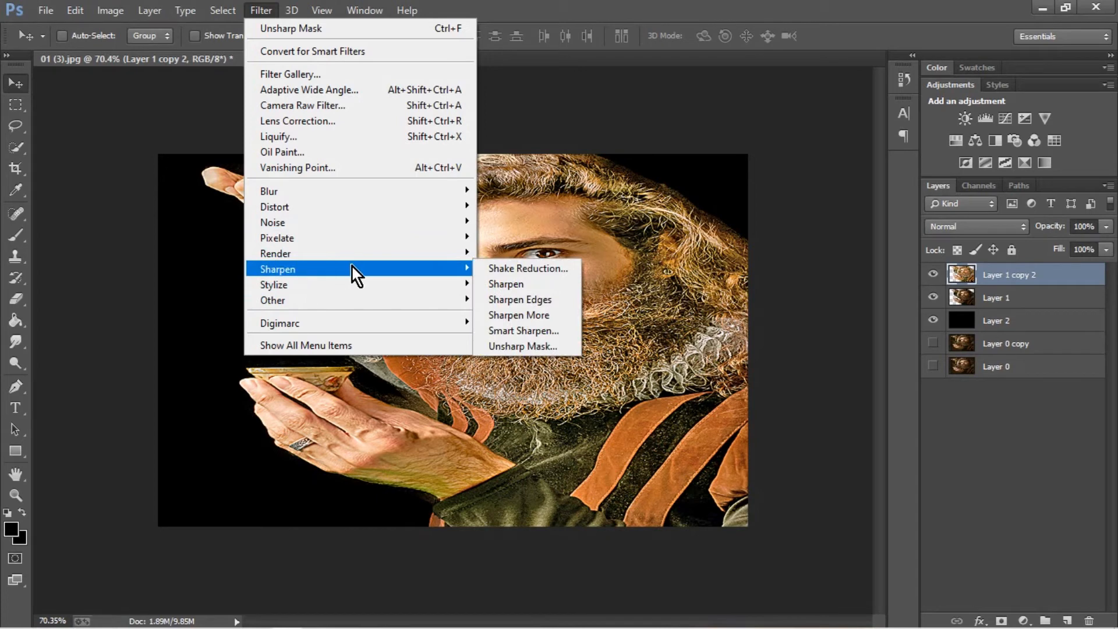
pyautogui.moveTo(340, 223)
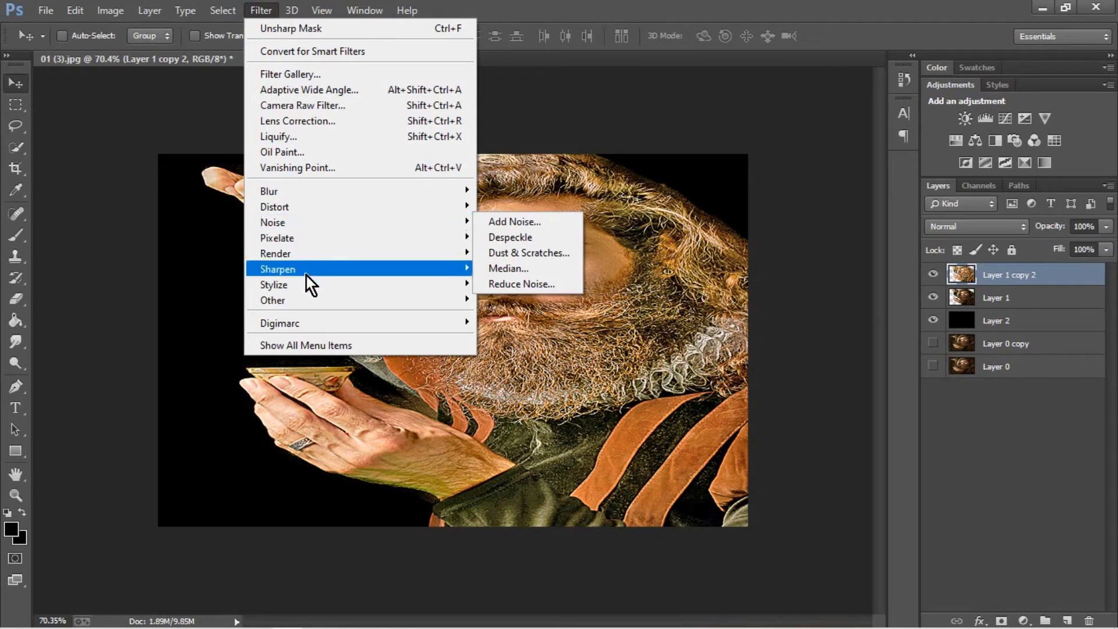
pyautogui.moveTo(375, 274)
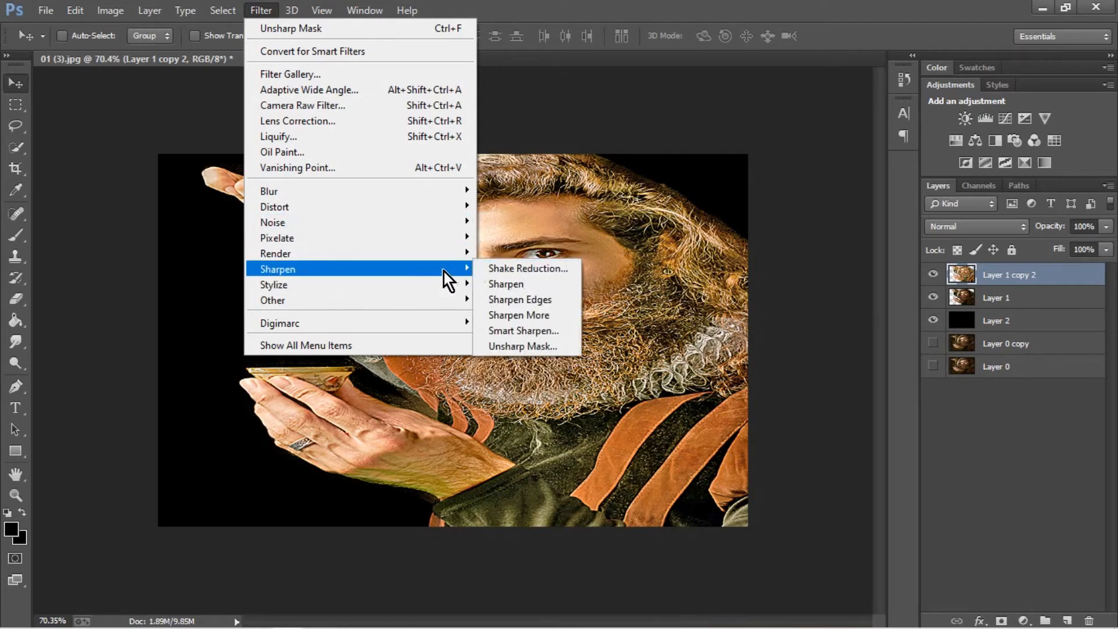
pyautogui.moveTo(429, 285)
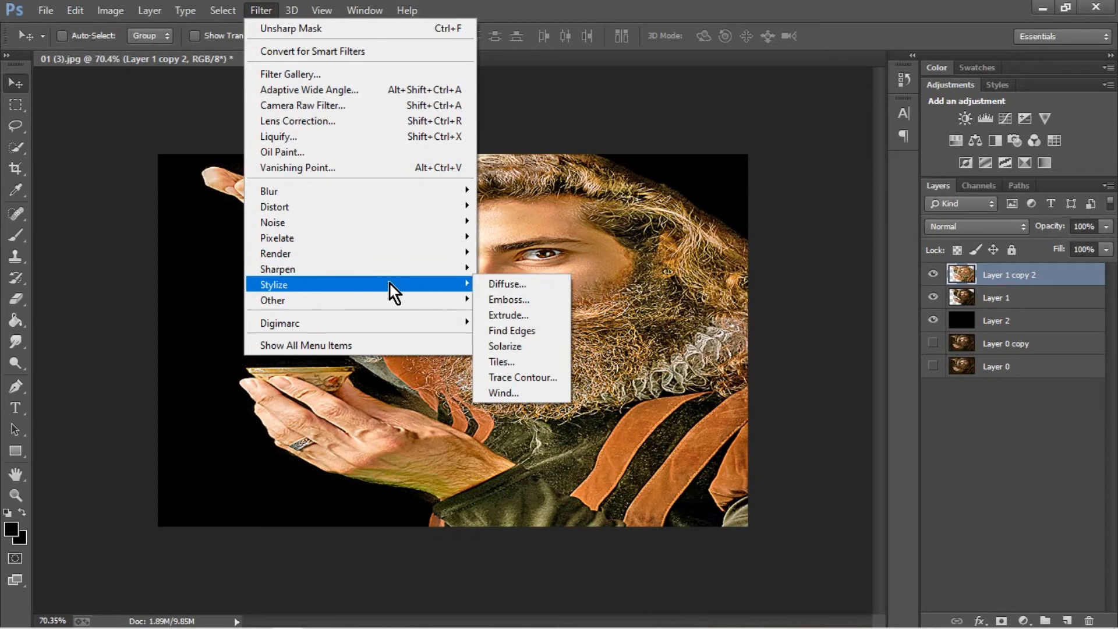
pyautogui.click(480, 284)
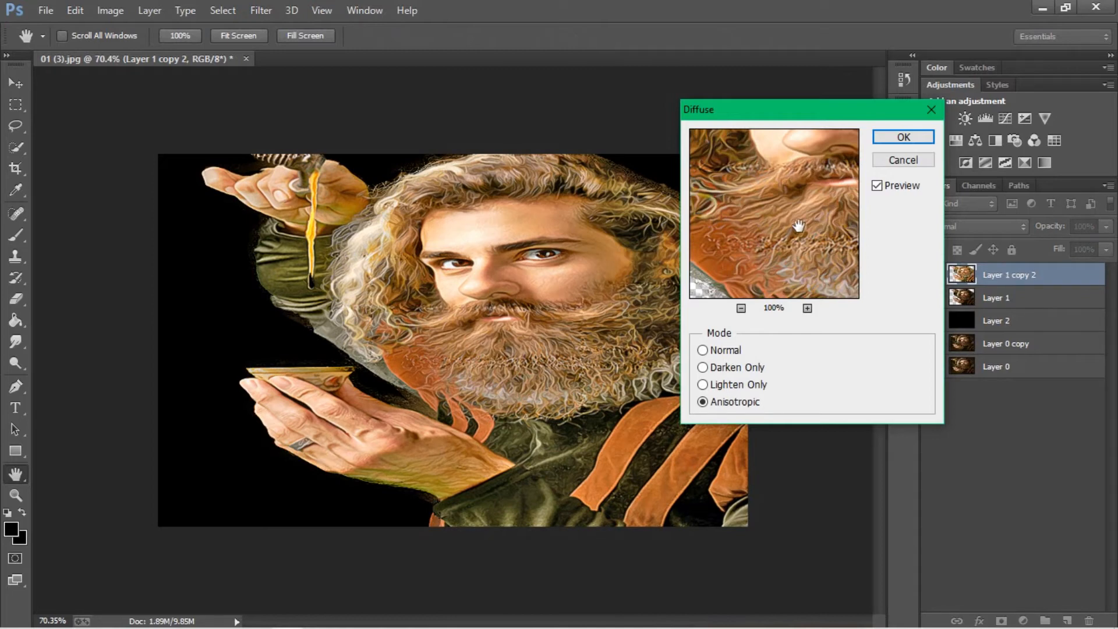
pyautogui.moveTo(797, 201); pyautogui.dragTo(732, 254)
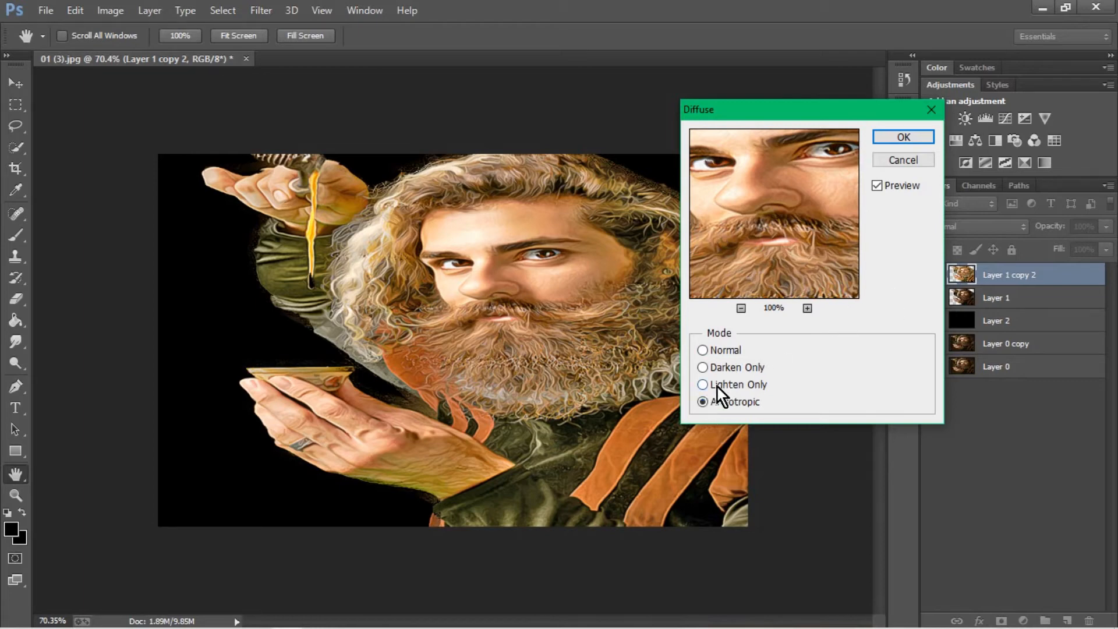
pyautogui.click(903, 137)
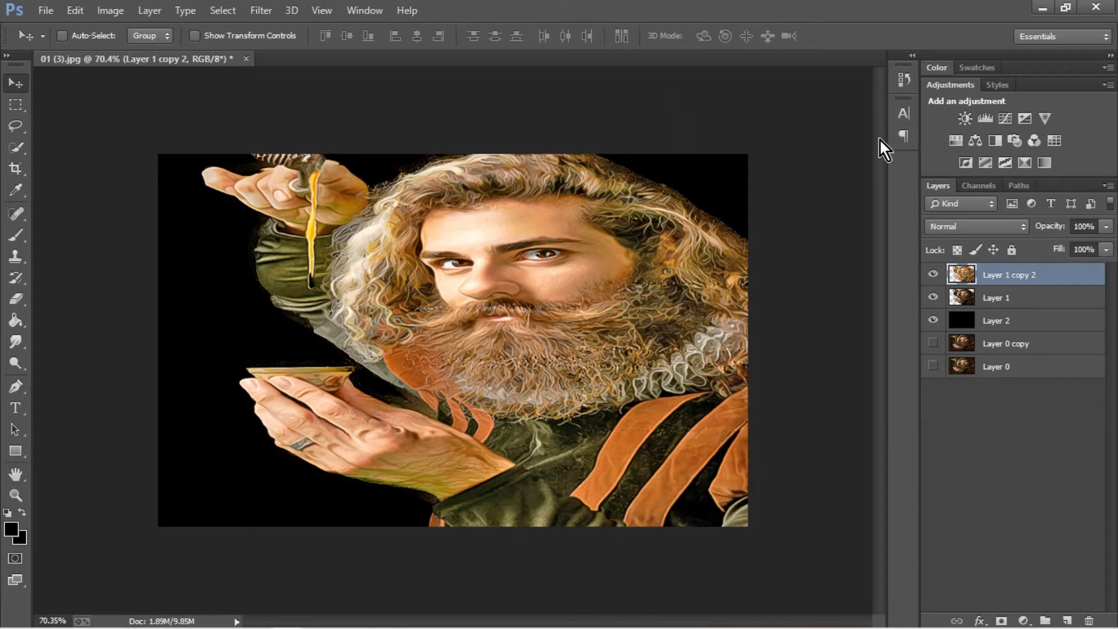
# Inspect the diffused hair and beard up close and rotate the whole image 90° clockwise
pyautogui.scroll(4, 600, 368)
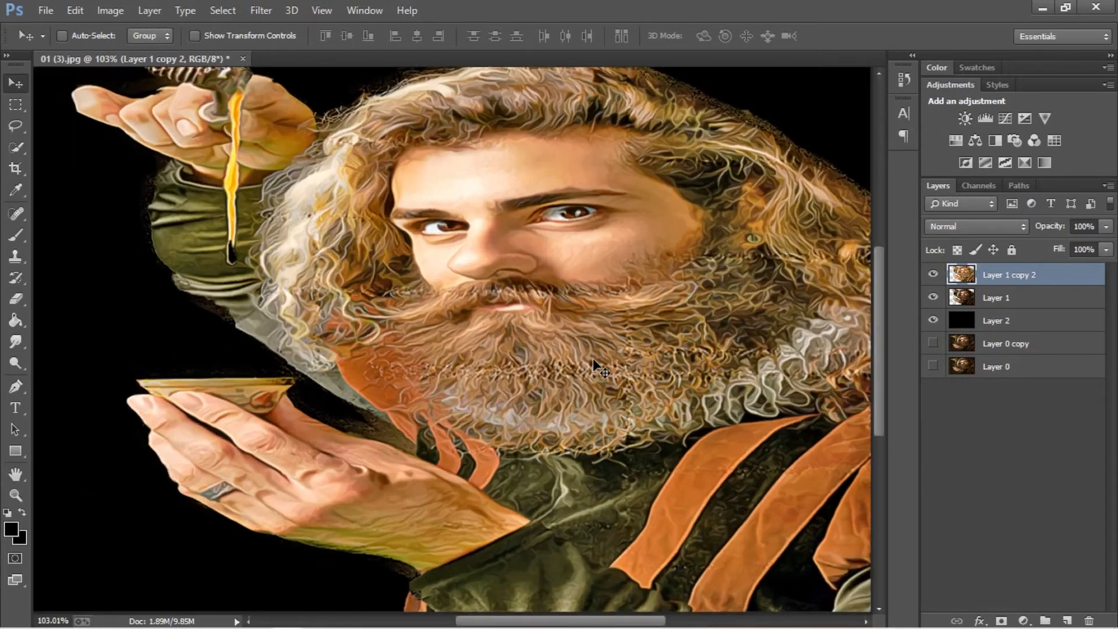
pyautogui.scroll(1, 600, 367)
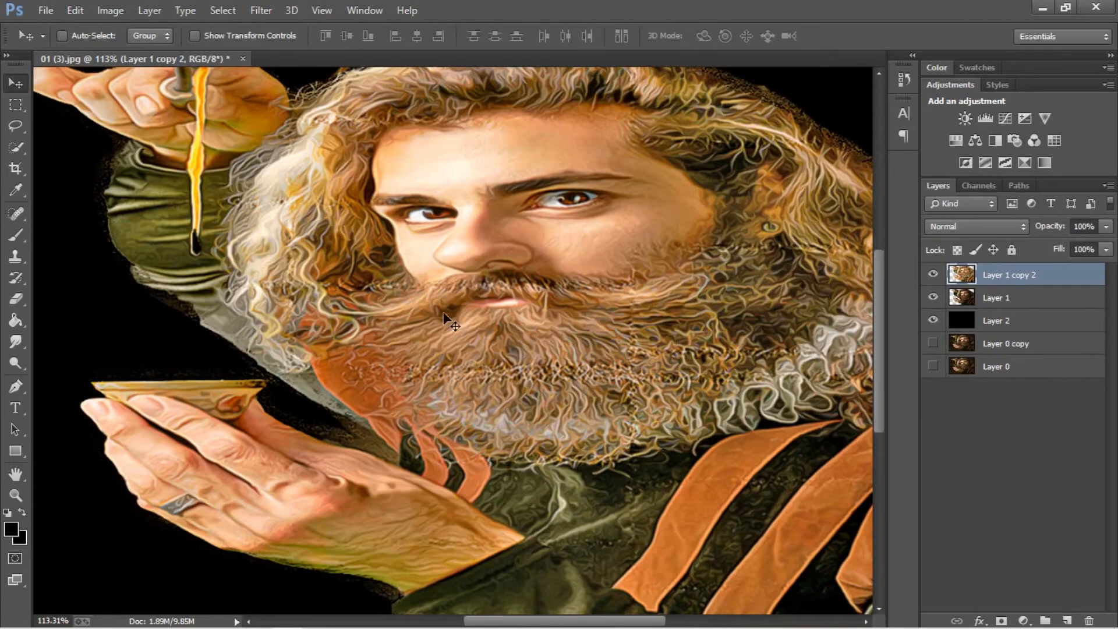
pyautogui.scroll(-5, 536, 330)
pyautogui.scroll(2, 675, 370)
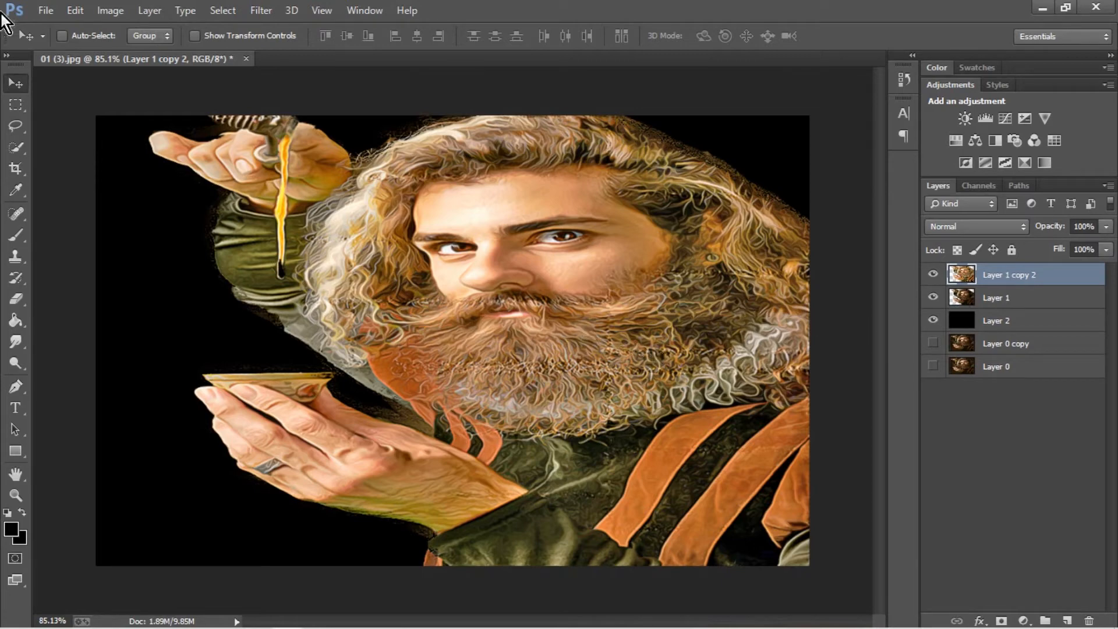
pyautogui.click(120, 10)
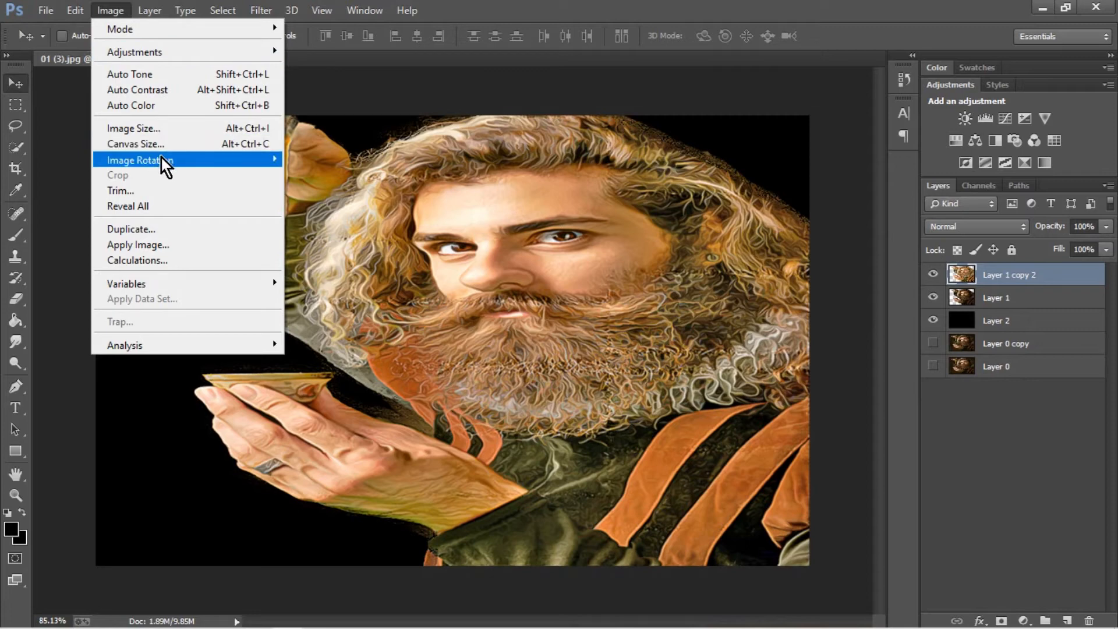
pyautogui.moveTo(162, 160)
pyautogui.click(322, 160)
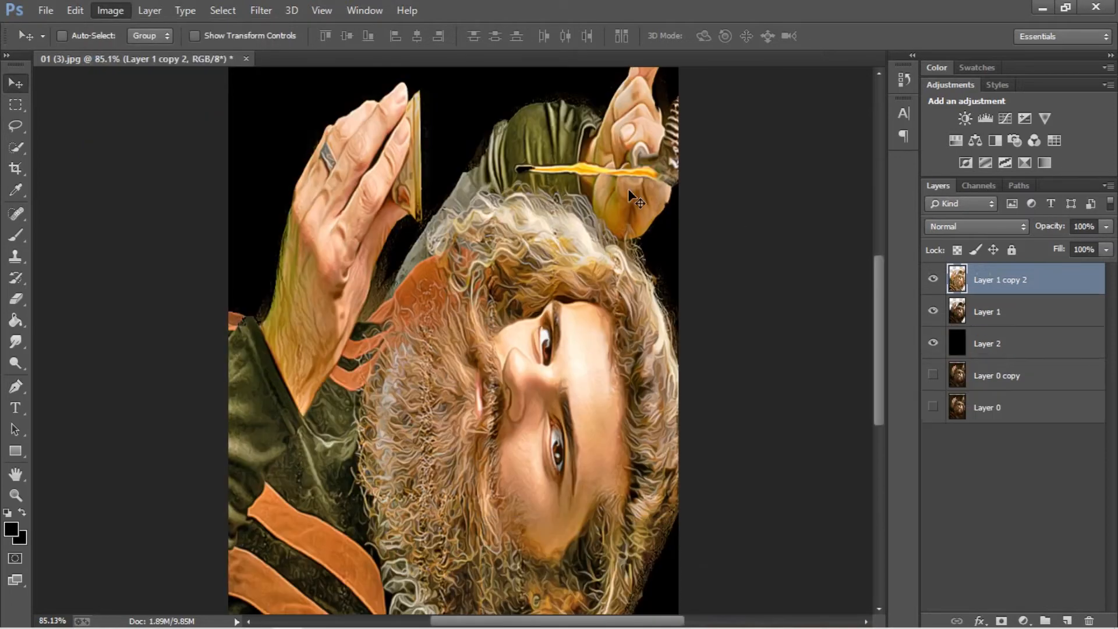
# Apply the Diffuse filter in Anisotropic mode again to Layer 1 copy 2 on the rotated image
pyautogui.click(262, 12)
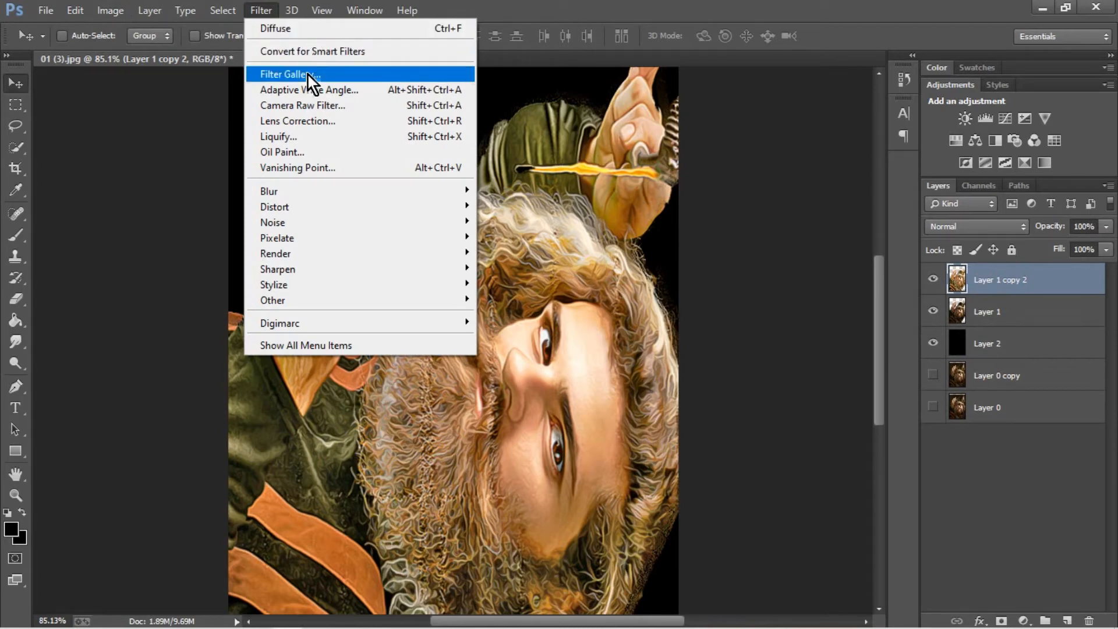
pyautogui.moveTo(319, 269)
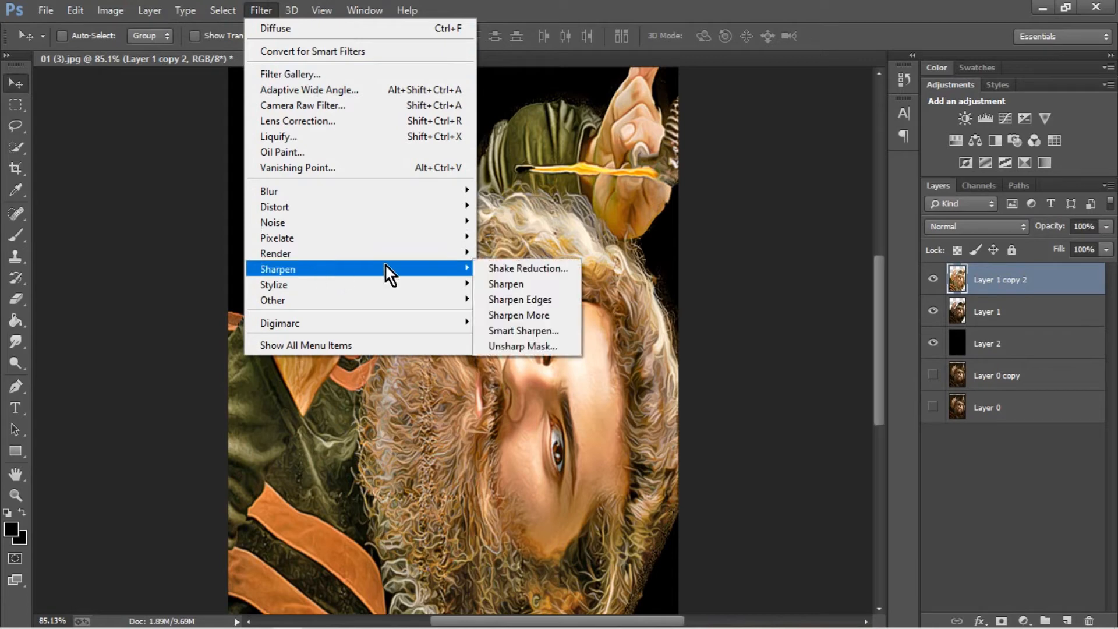
pyautogui.moveTo(429, 284)
pyautogui.click(518, 284)
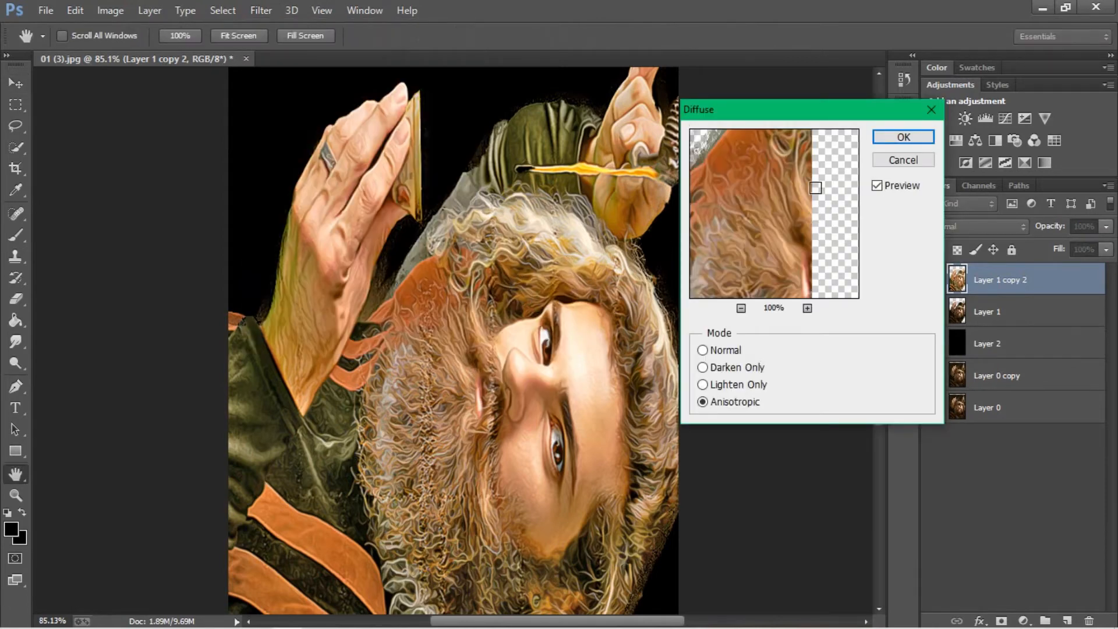
pyautogui.click(899, 139)
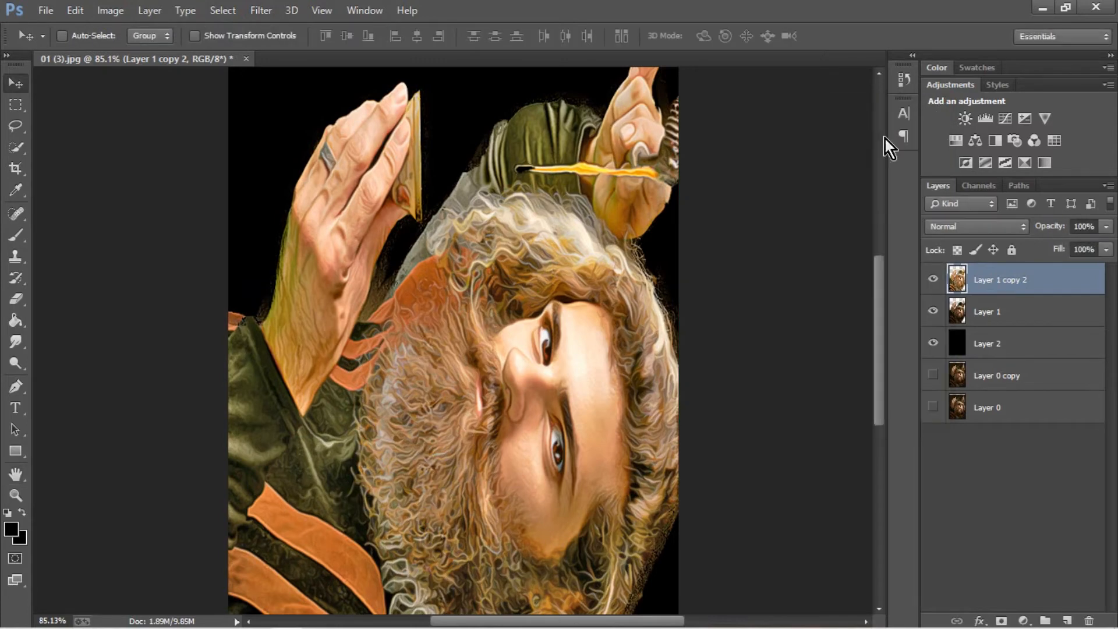
# Rotate the image another 90° clockwise and repeat the Diffuse filter on Layer 1 copy 2
pyautogui.click(119, 12)
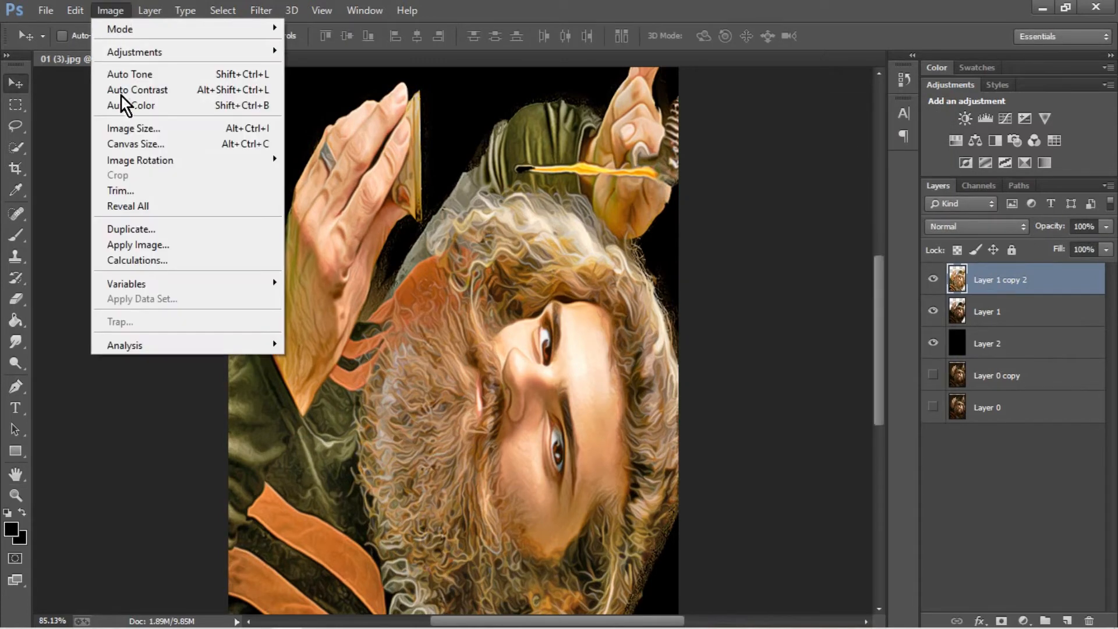
pyautogui.moveTo(149, 160)
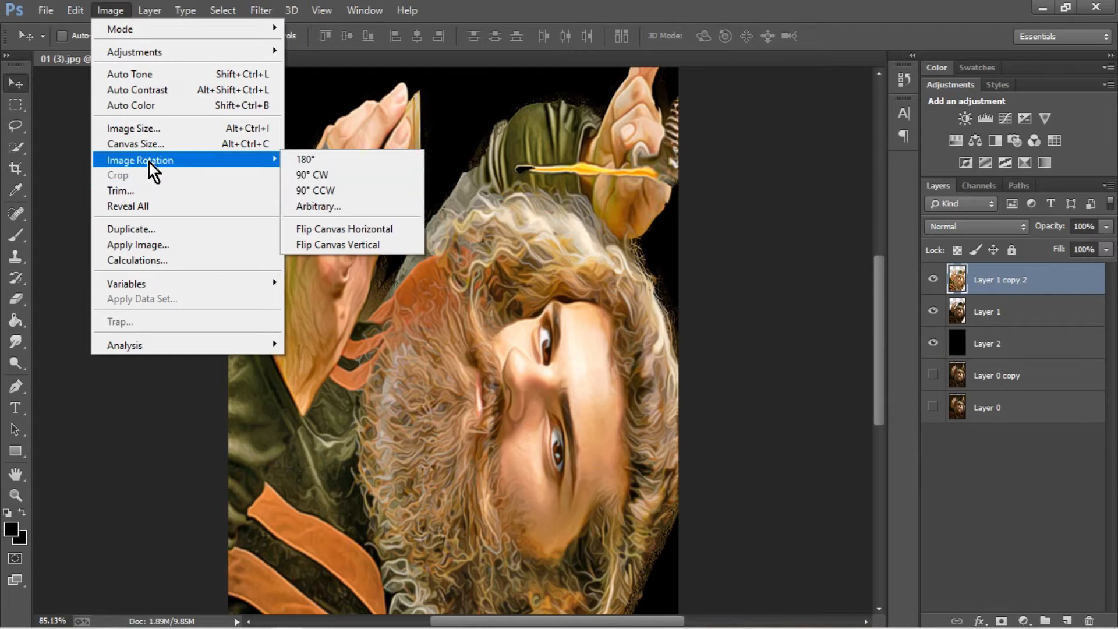
pyautogui.click(311, 177)
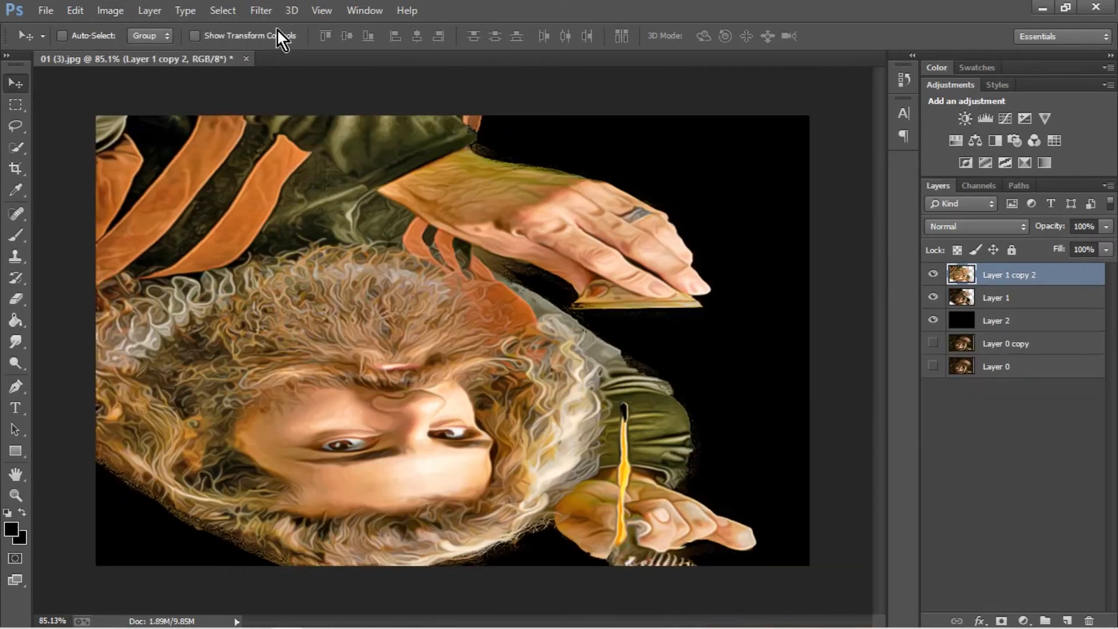
pyautogui.click(261, 12)
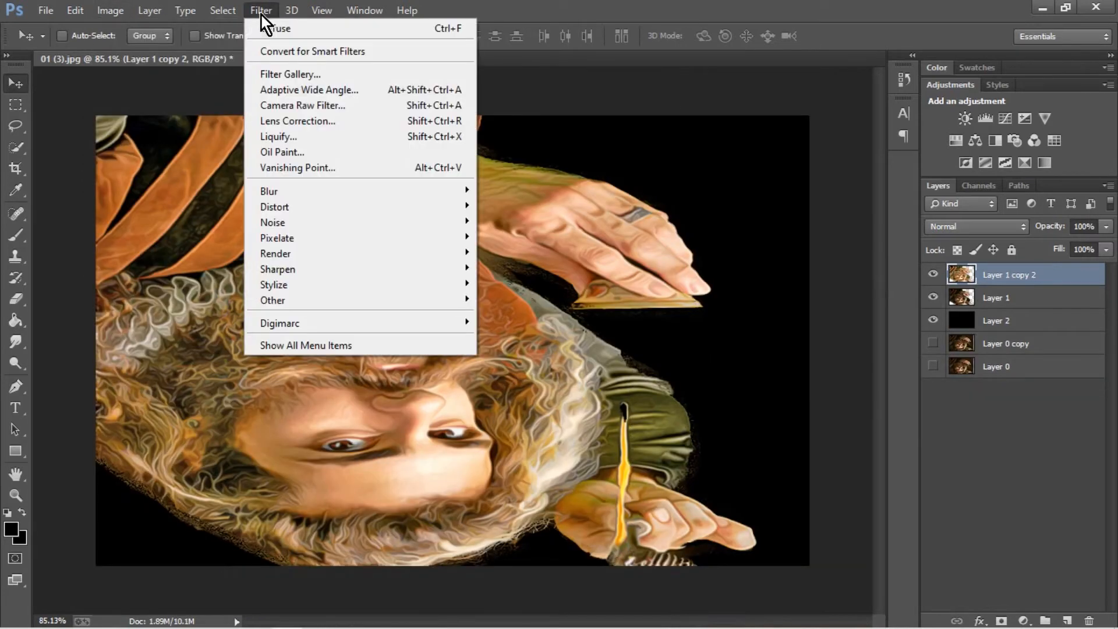
pyautogui.click(302, 35)
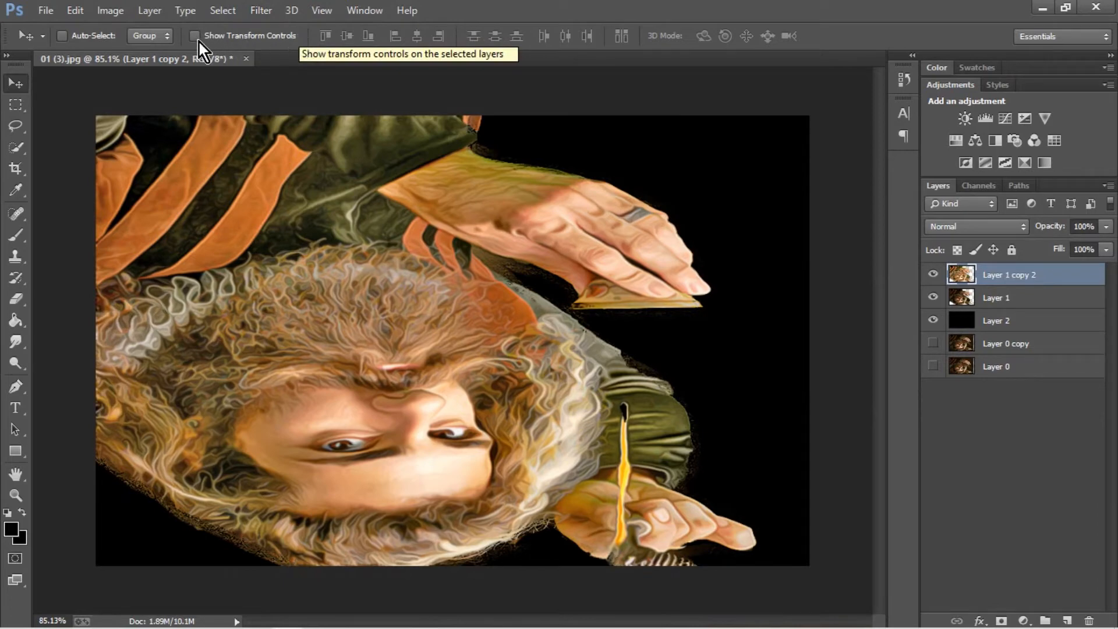
# Rotate the image 90° clockwise and repeat the Diffuse filter on Layer 1 copy 2
pyautogui.click(113, 14)
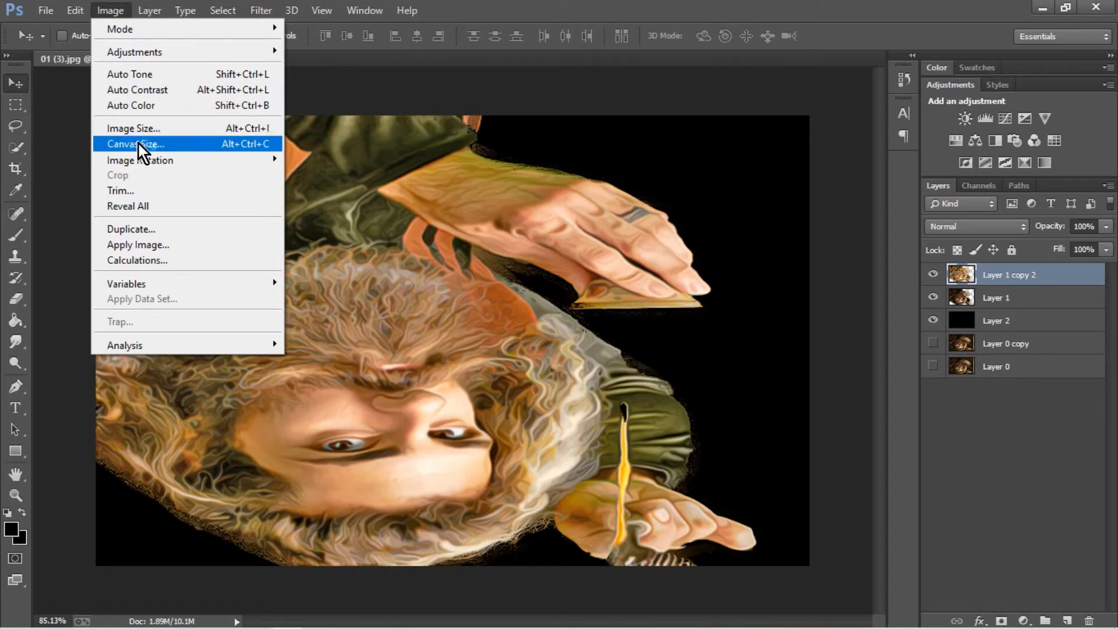
pyautogui.moveTo(138, 157)
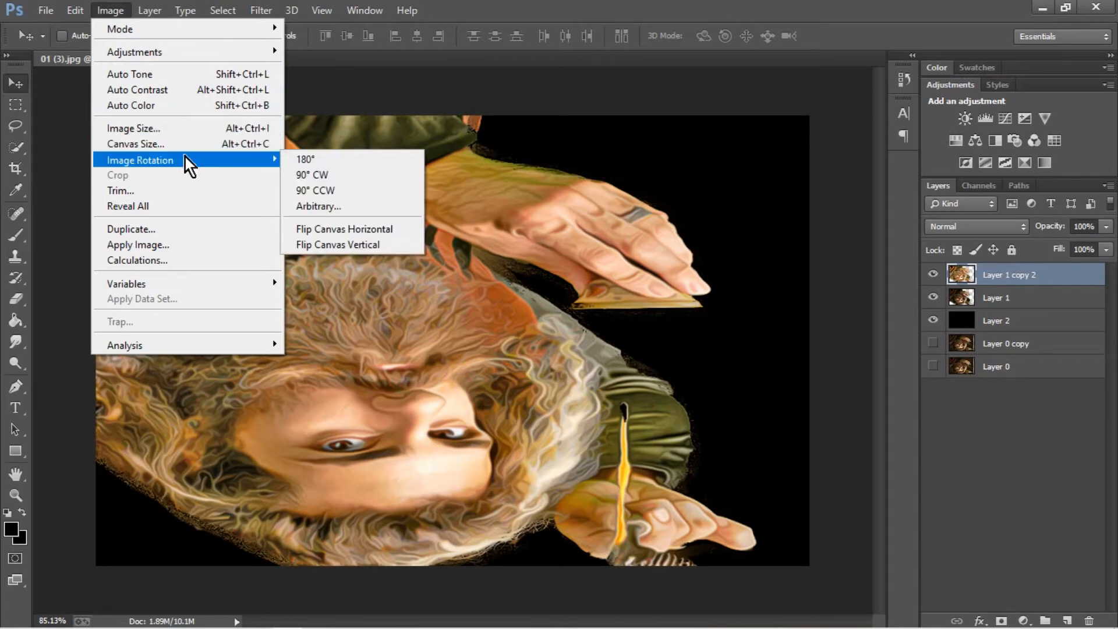
pyautogui.click(308, 167)
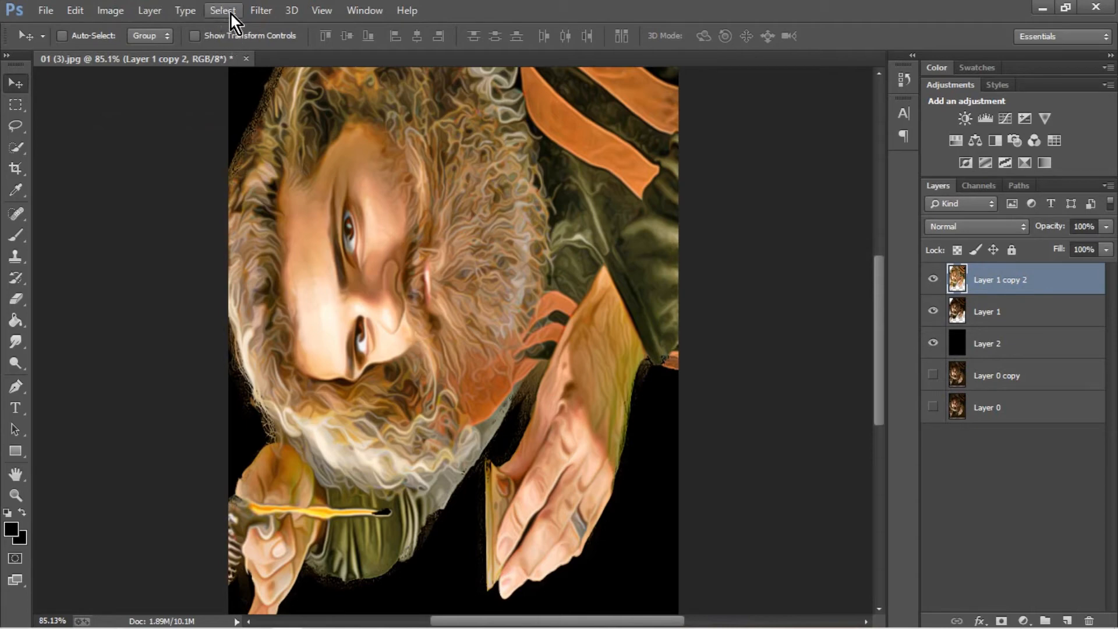
pyautogui.click(250, 13)
pyautogui.click(271, 28)
# Rotate the image a final 90° clockwise to upright and reapply the Diffuse filter to Layer 1 copy 2
pyautogui.click(121, 11)
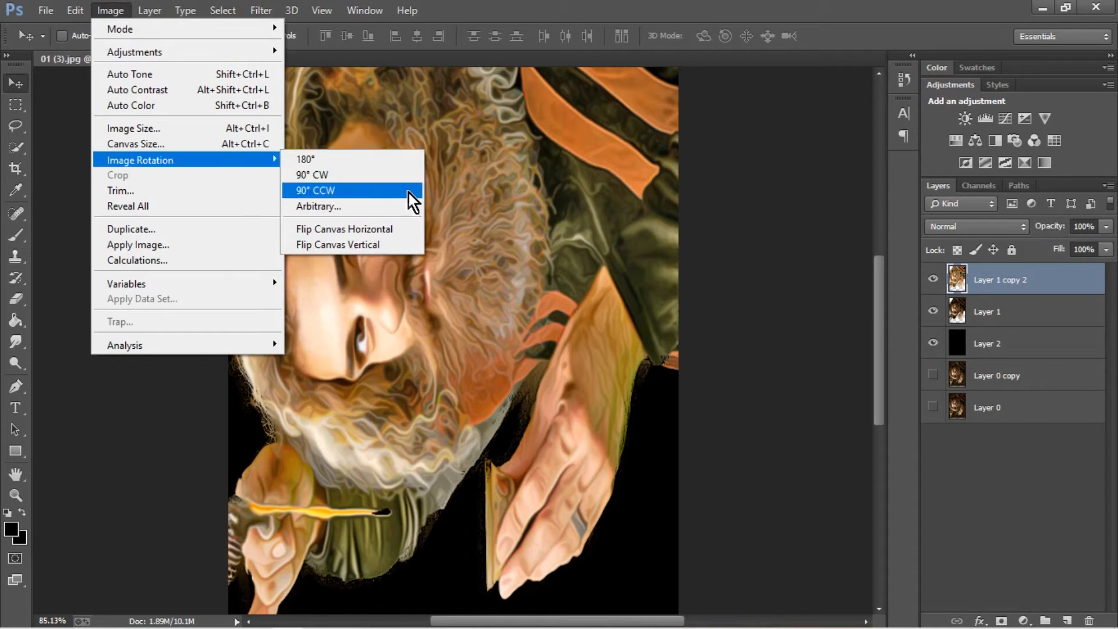
pyautogui.click(351, 174)
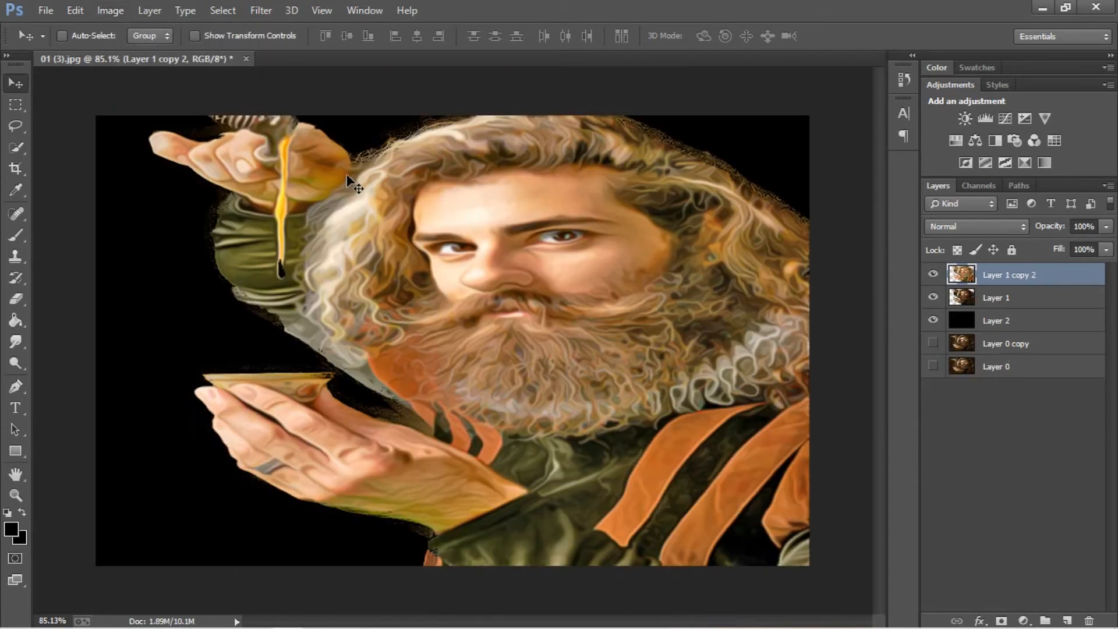
pyautogui.click(260, 13)
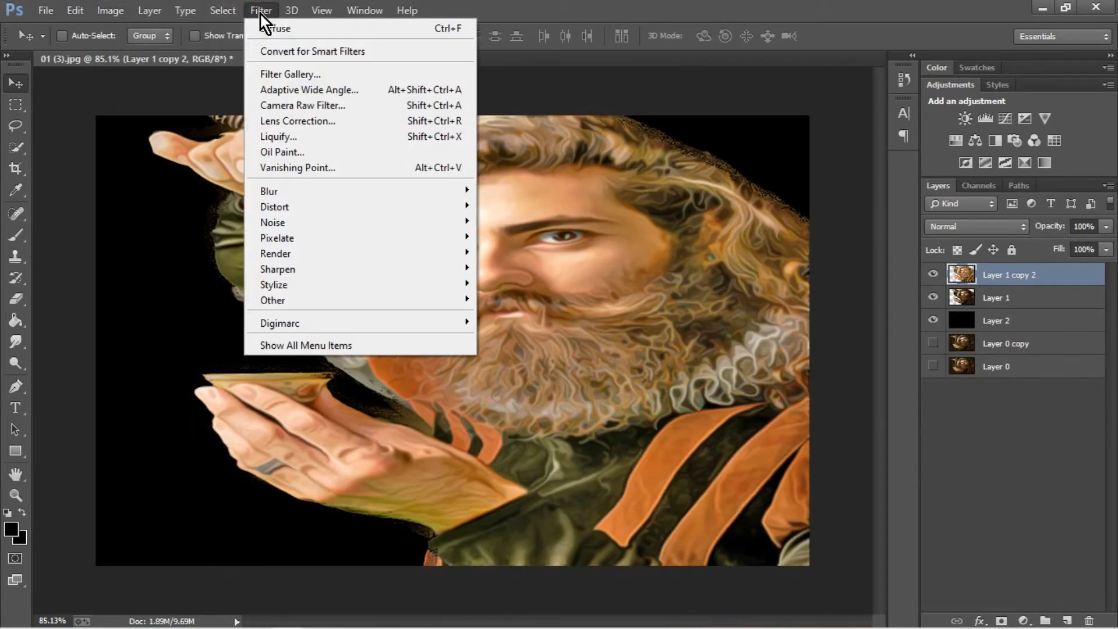
pyautogui.click(305, 33)
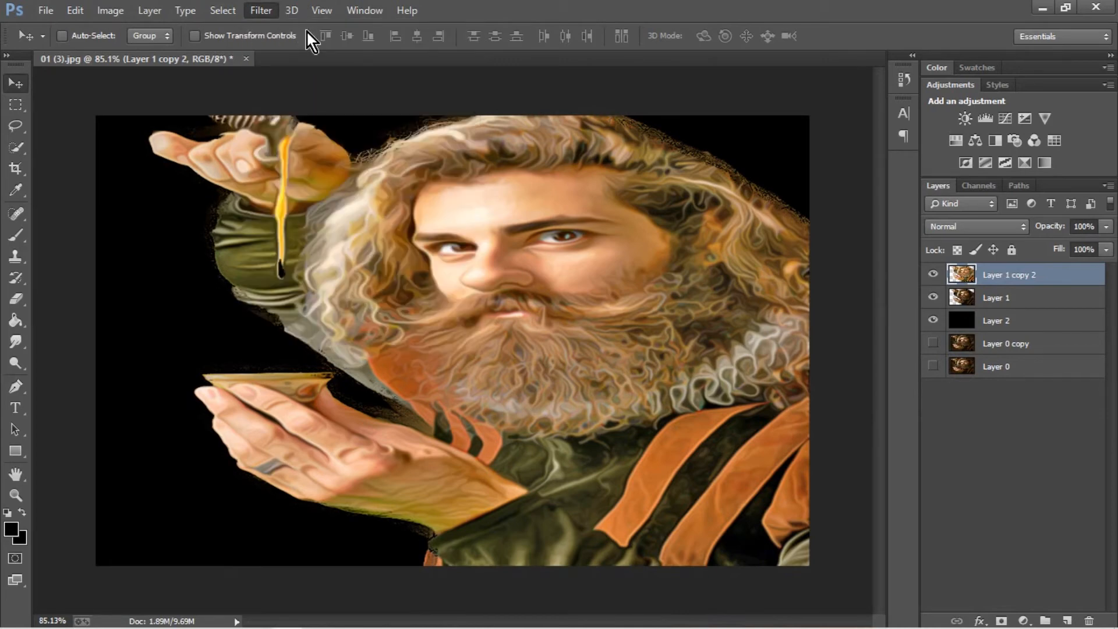
pyautogui.scroll(-2, 645, 282)
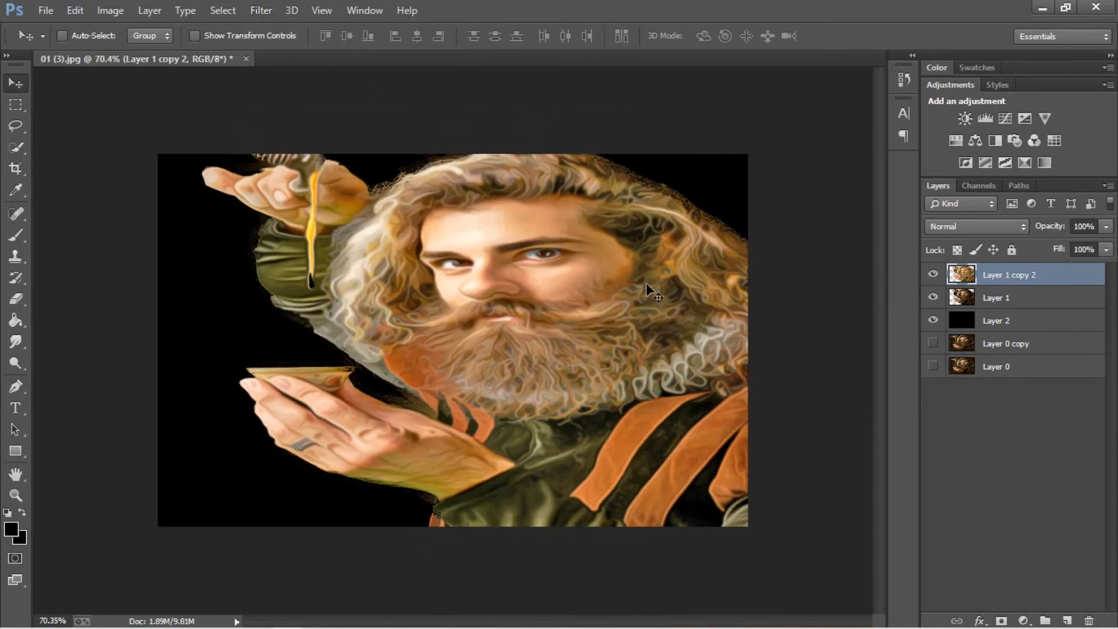
pyautogui.scroll(2, 645, 282)
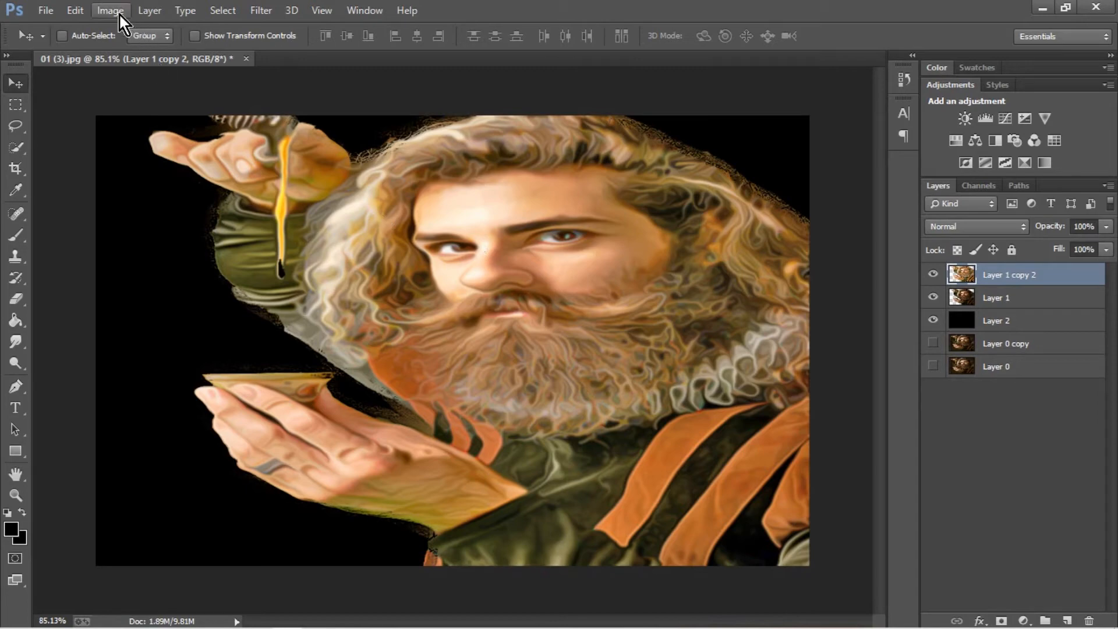
# Rotate the image 90° clockwise for another Diffuse pass and return it to its upright orientation
pyautogui.click(100, 14)
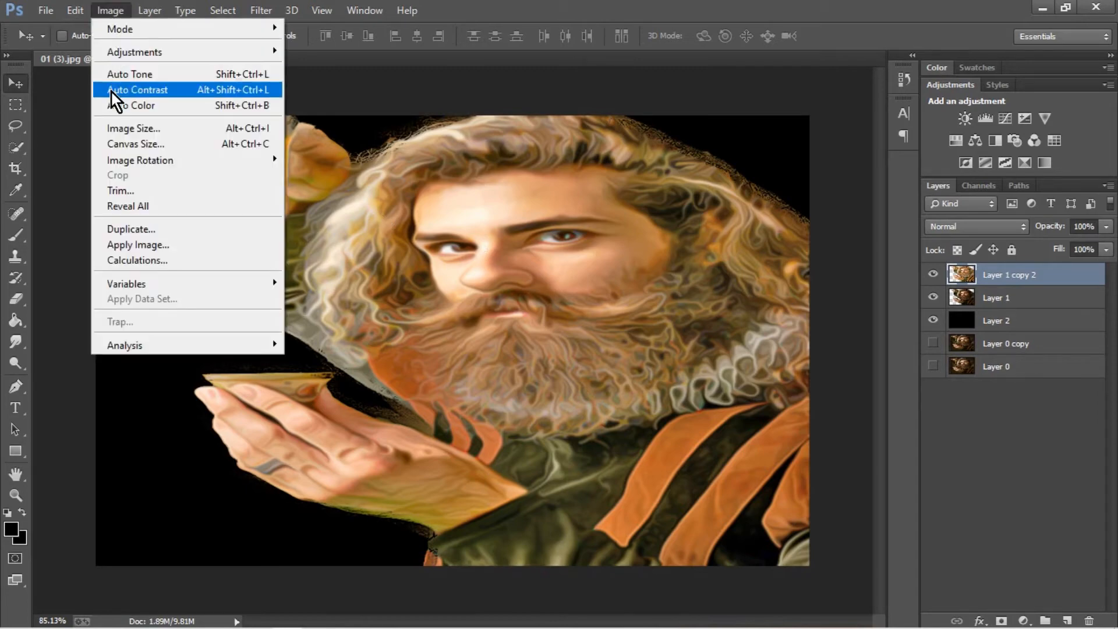
pyautogui.moveTo(131, 159)
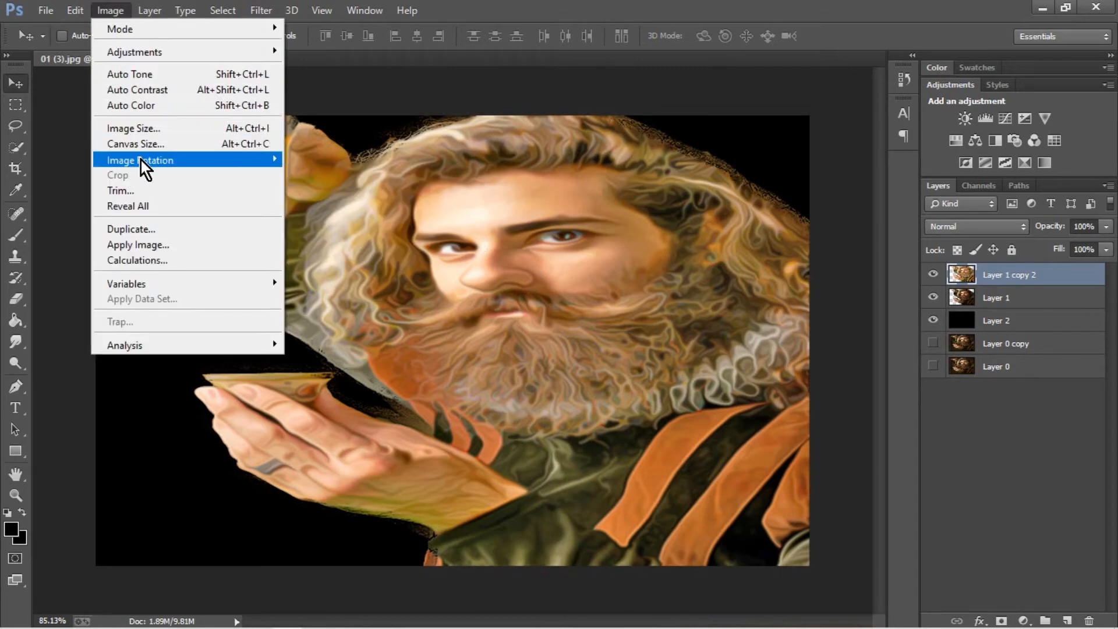
pyautogui.click(308, 172)
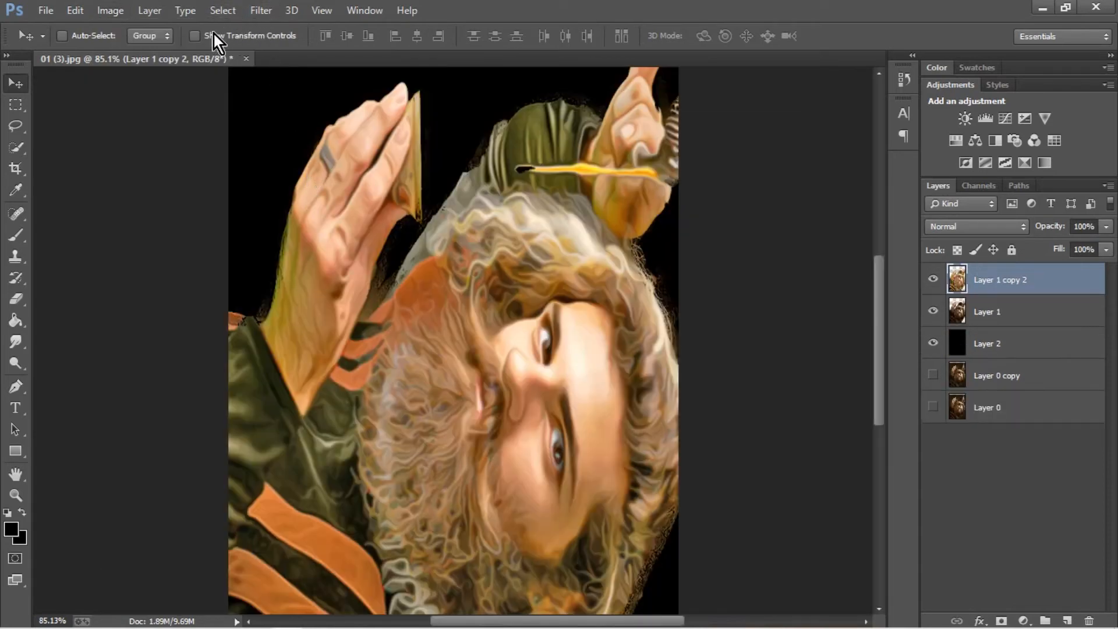
pyautogui.click(106, 12)
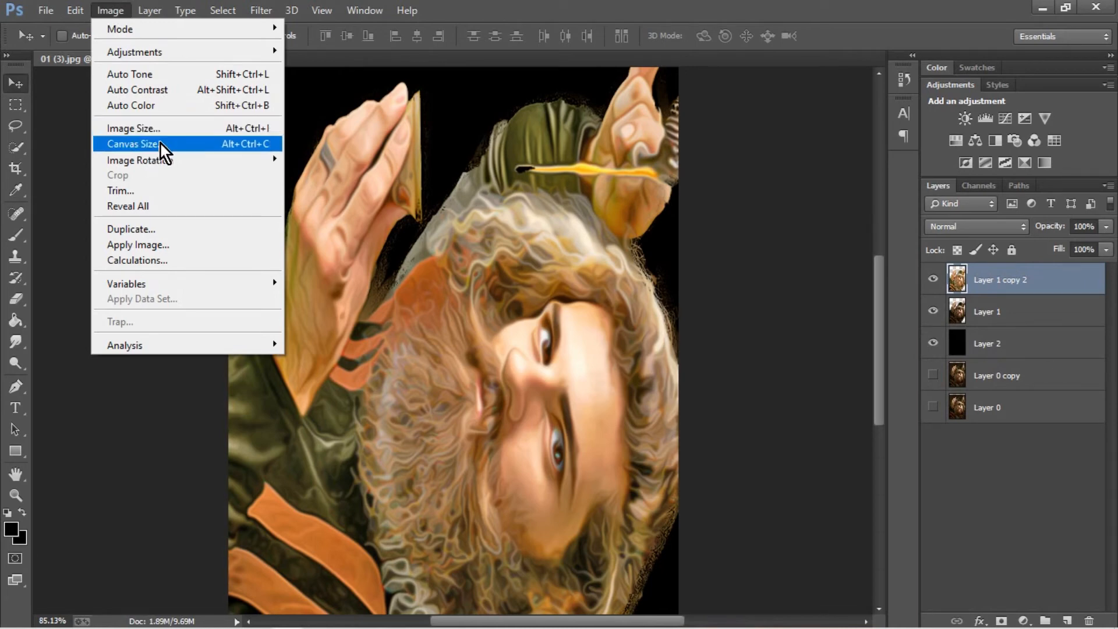
pyautogui.moveTo(163, 158)
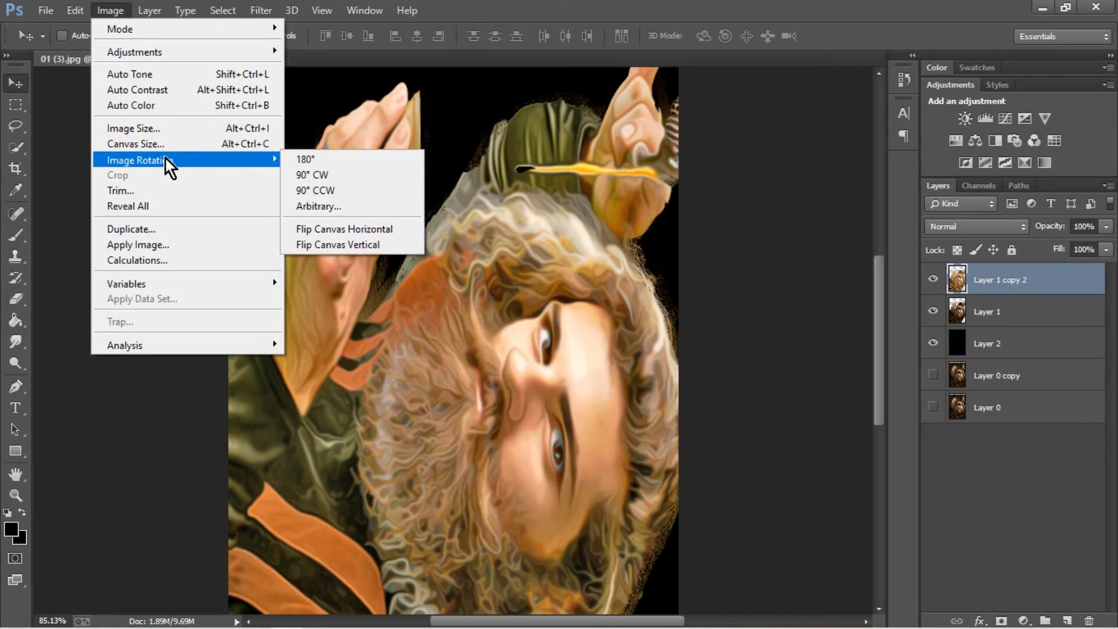
pyautogui.click(326, 175)
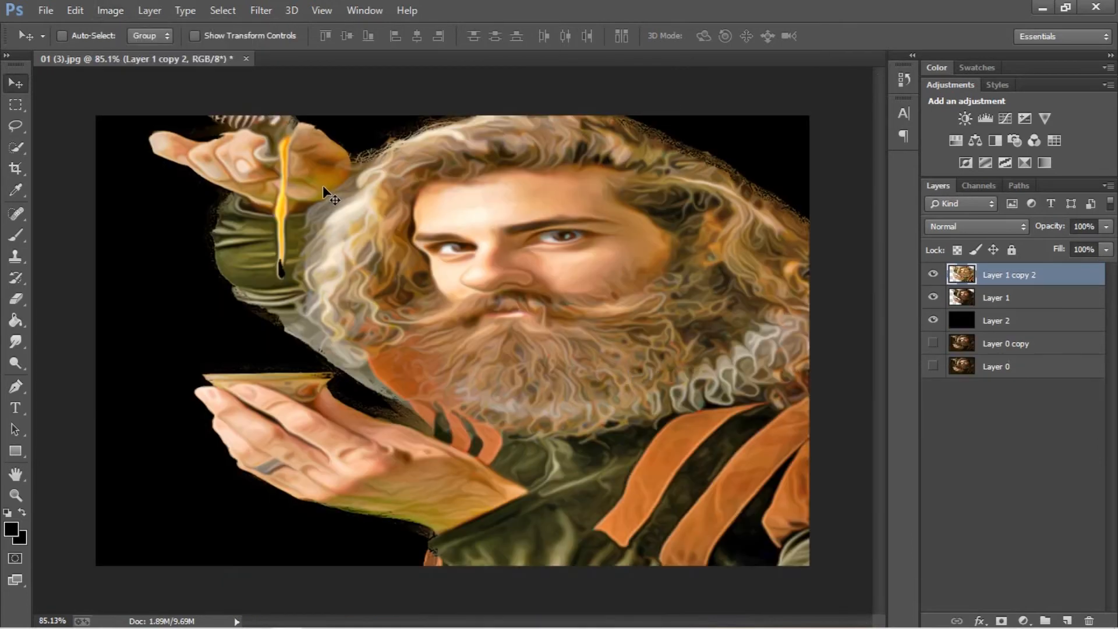
# Examine the painted face, hair and beard on the upright image, both as a whole and up close
pyautogui.scroll(-3, 768, 308)
pyautogui.scroll(3, 773, 310)
pyautogui.scroll(1, 771, 308)
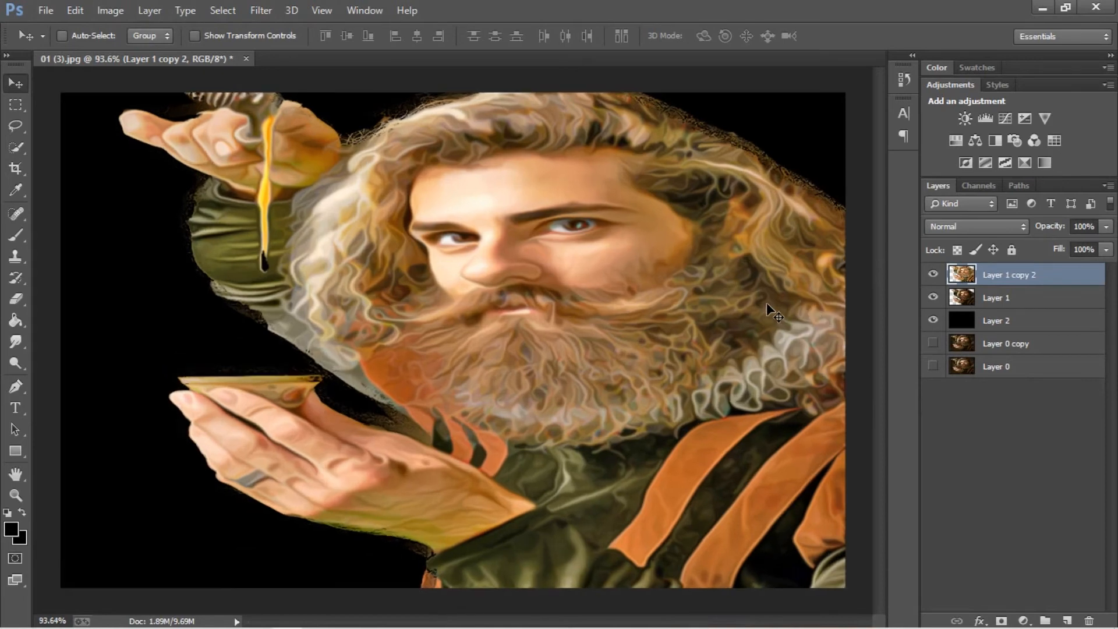
pyautogui.scroll(-3, 766, 302)
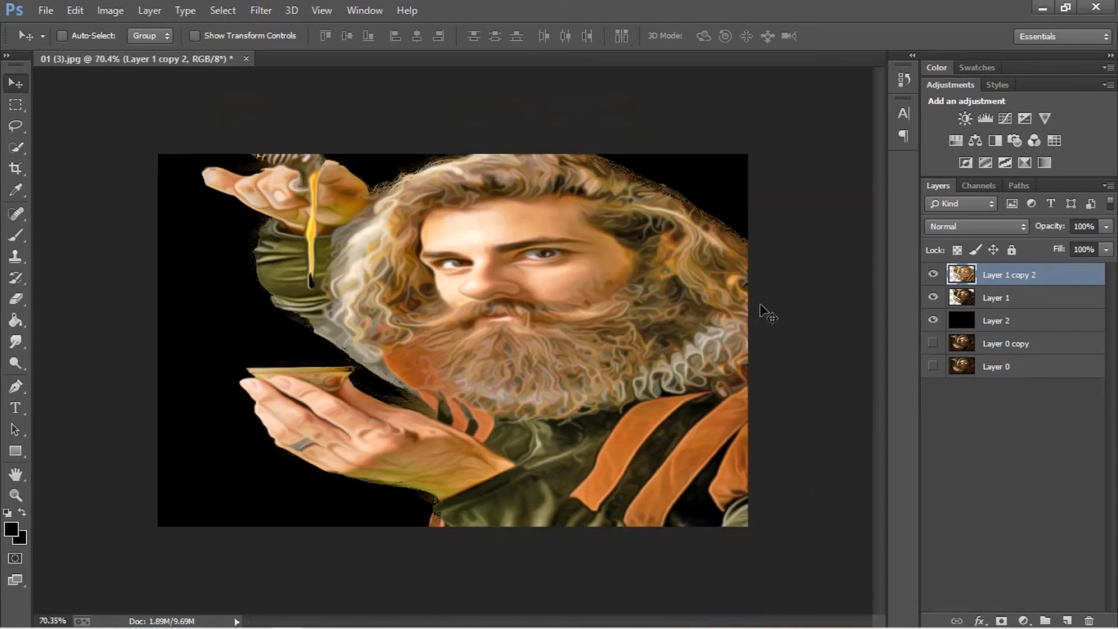
pyautogui.scroll(-1, 755, 305)
pyautogui.scroll(2, 751, 304)
pyautogui.scroll(4, 748, 312)
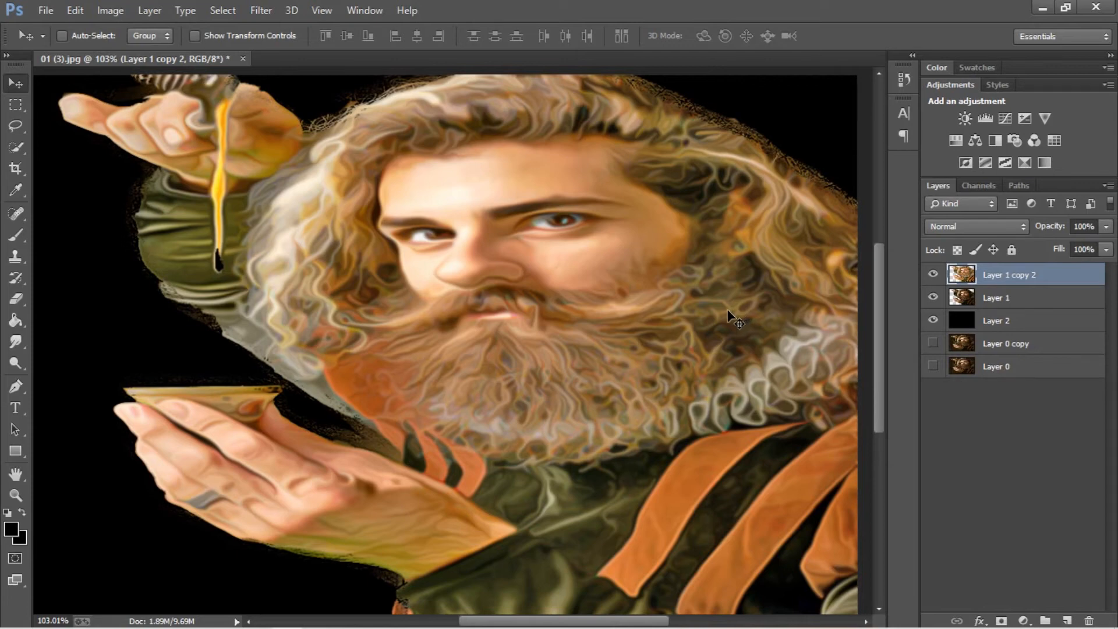
pyautogui.scroll(-3, 686, 365)
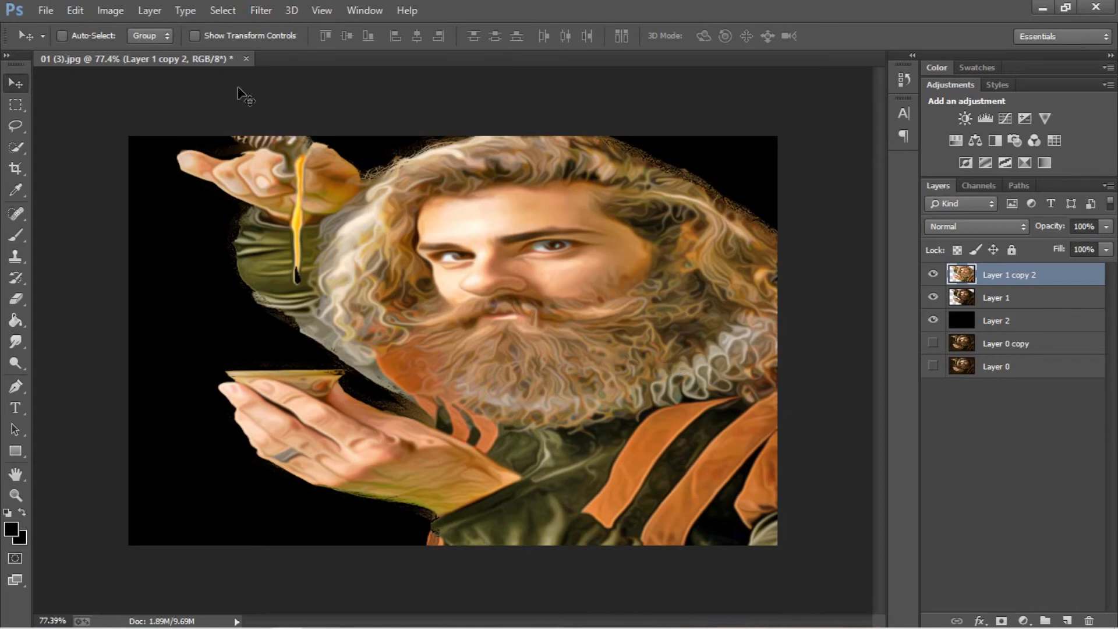
pyautogui.click(258, 13)
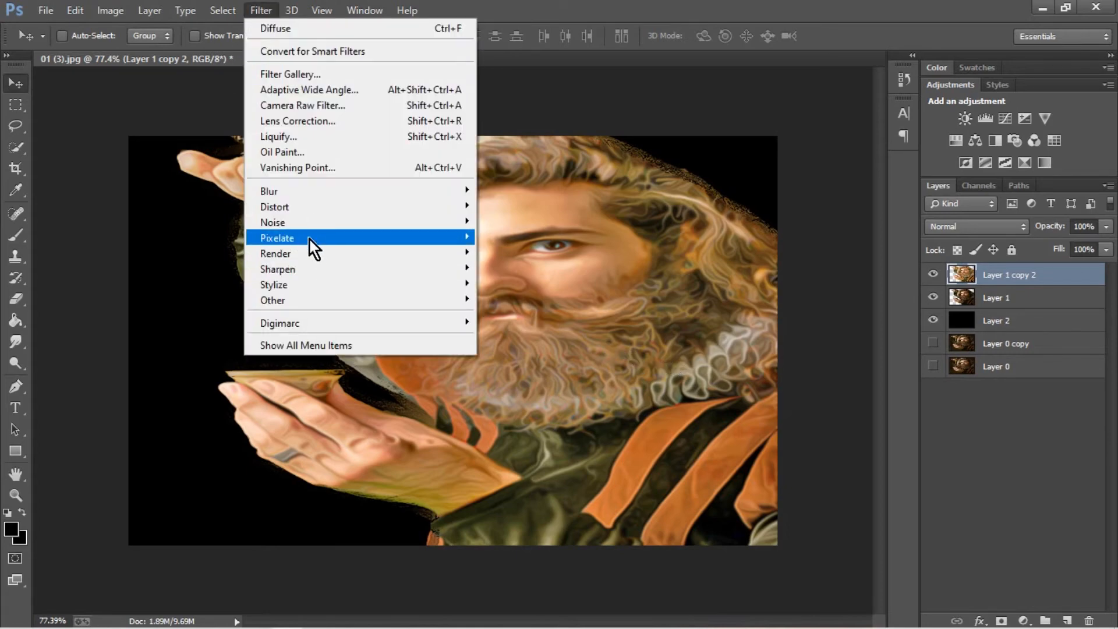
pyautogui.moveTo(309, 230)
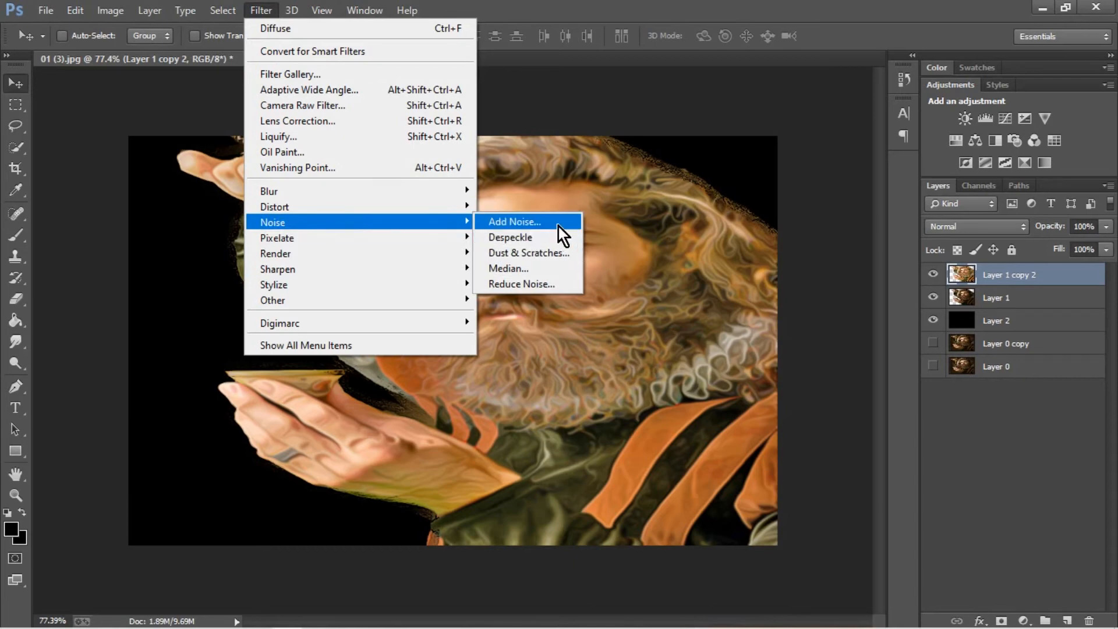
pyautogui.click(558, 225)
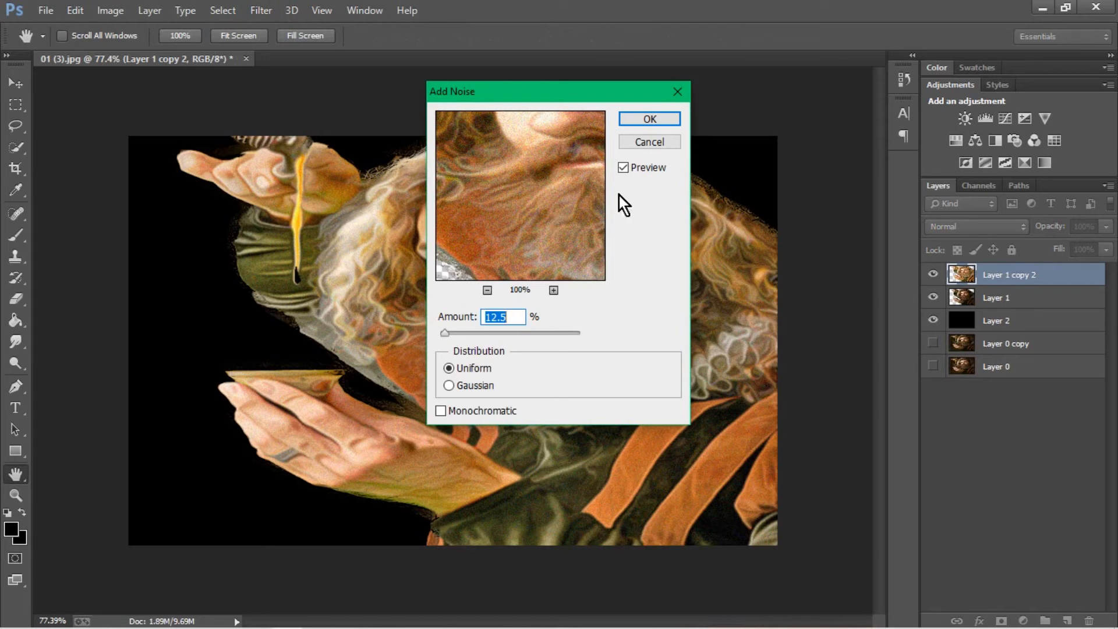
pyautogui.click(650, 142)
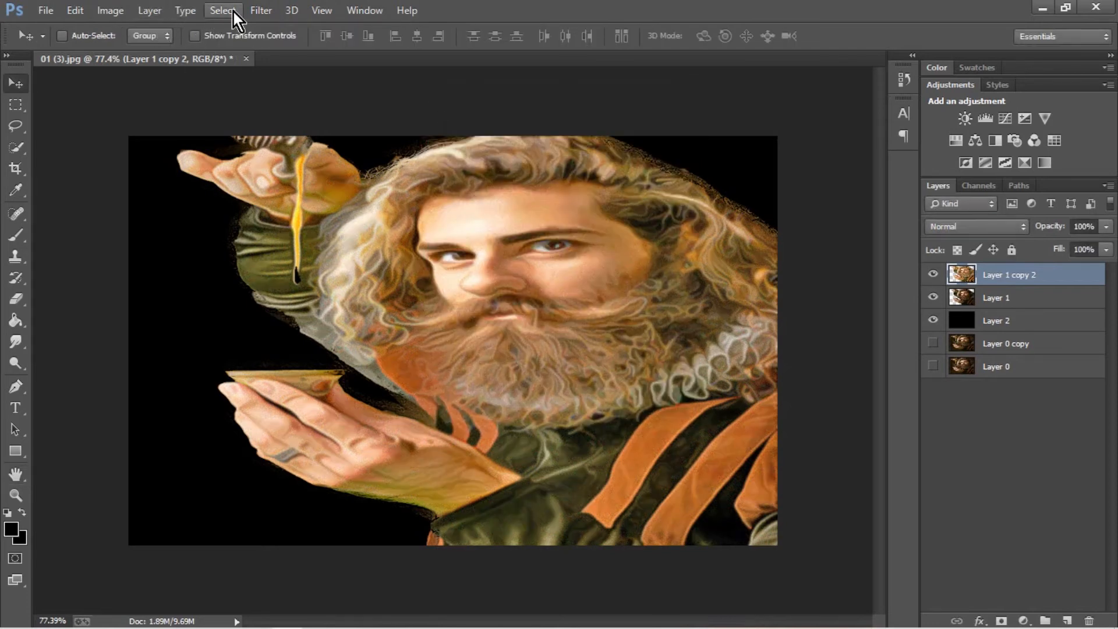
# Start the Reduce Noise filter on Layer 1 copy 2 with Strength 10 and center its preview on the man's face
pyautogui.click(261, 11)
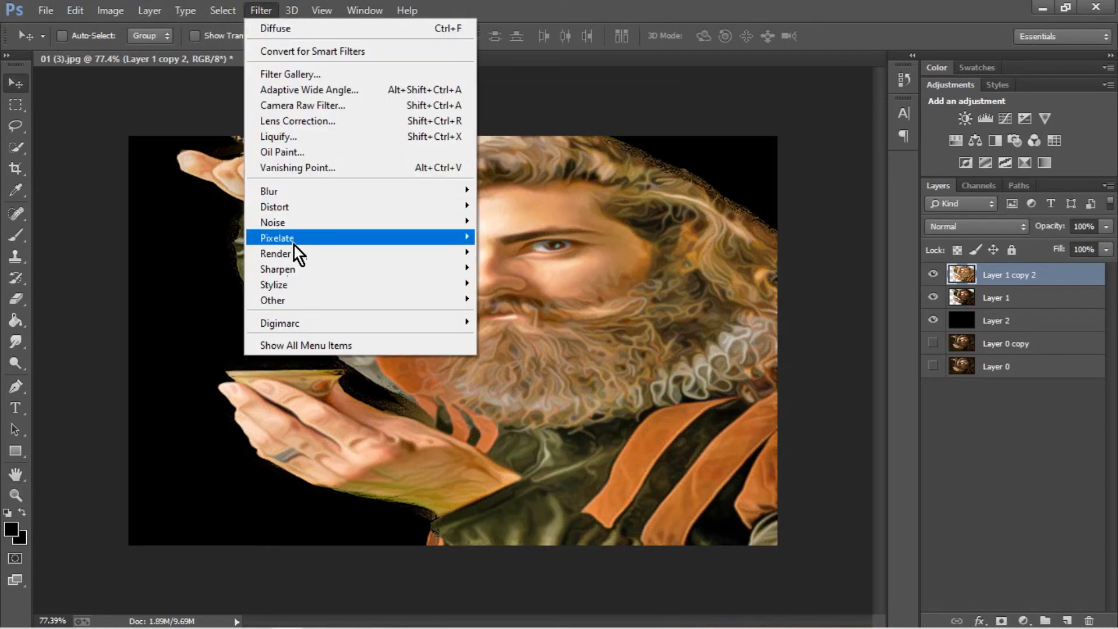
pyautogui.moveTo(310, 221)
pyautogui.click(509, 283)
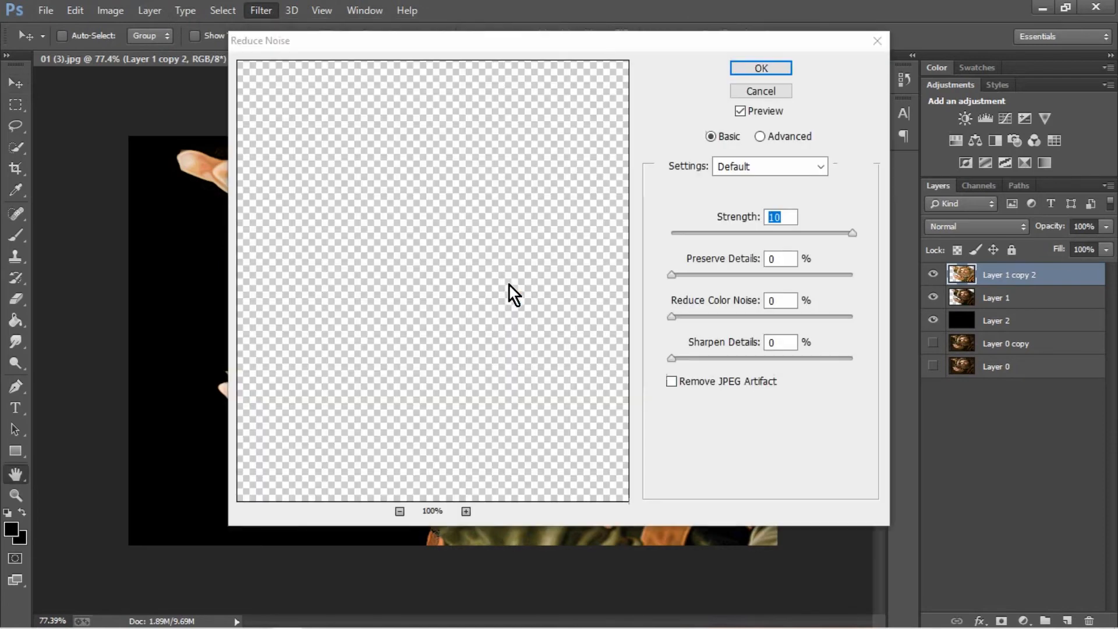
pyautogui.moveTo(543, 38); pyautogui.dragTo(584, 40)
pyautogui.moveTo(556, 196); pyautogui.dragTo(482, 242)
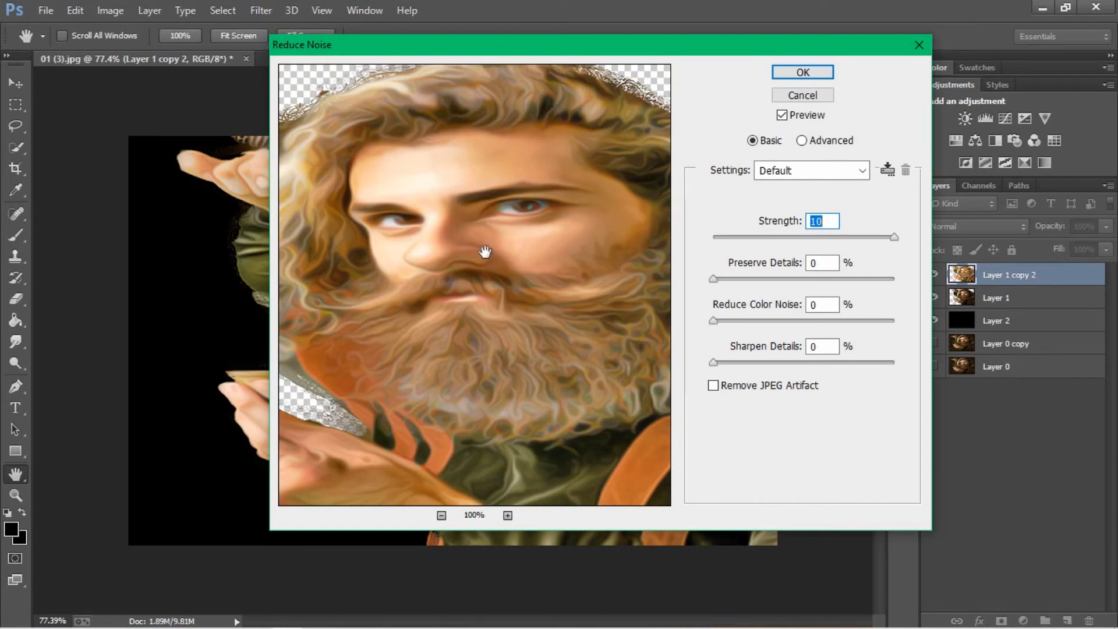
pyautogui.moveTo(891, 241); pyautogui.dragTo(874, 240)
pyautogui.moveTo(896, 236); pyautogui.dragTo(919, 236)
pyautogui.moveTo(576, 240); pyautogui.dragTo(547, 262)
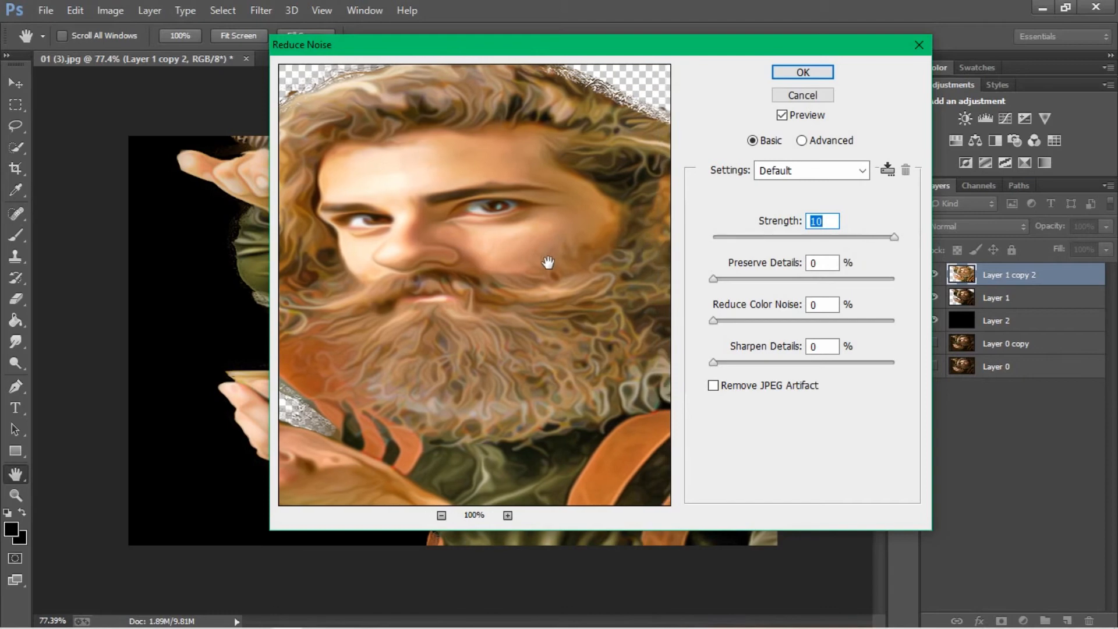
# Examine the noise reduction on the face and beard in the filter preview at several magnifications
pyautogui.click(441, 517)
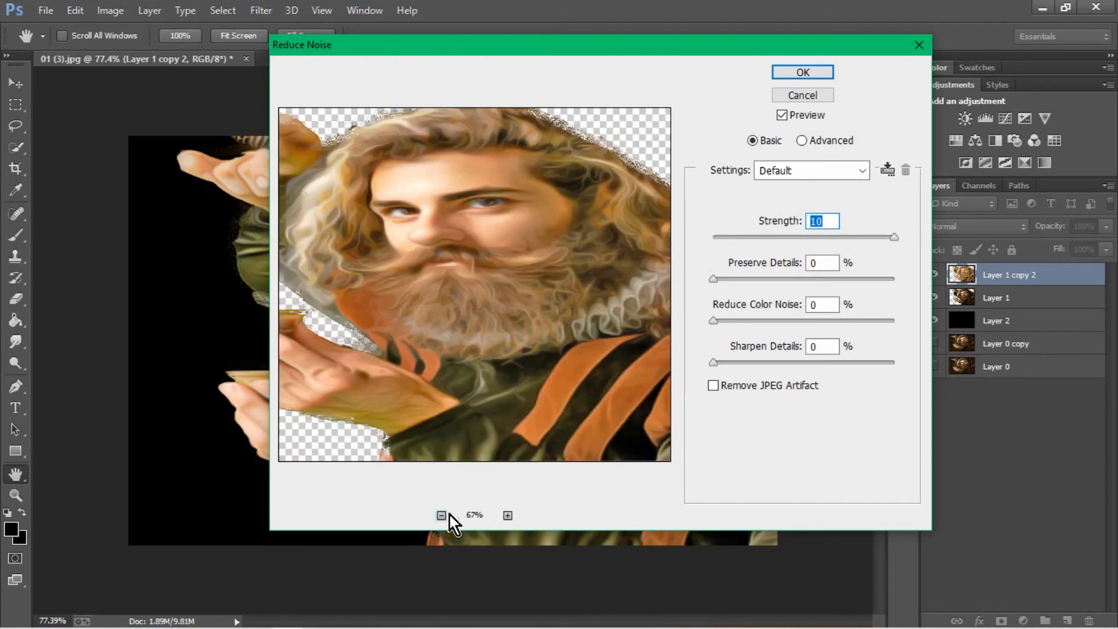
pyautogui.click(508, 514)
pyautogui.click(508, 515)
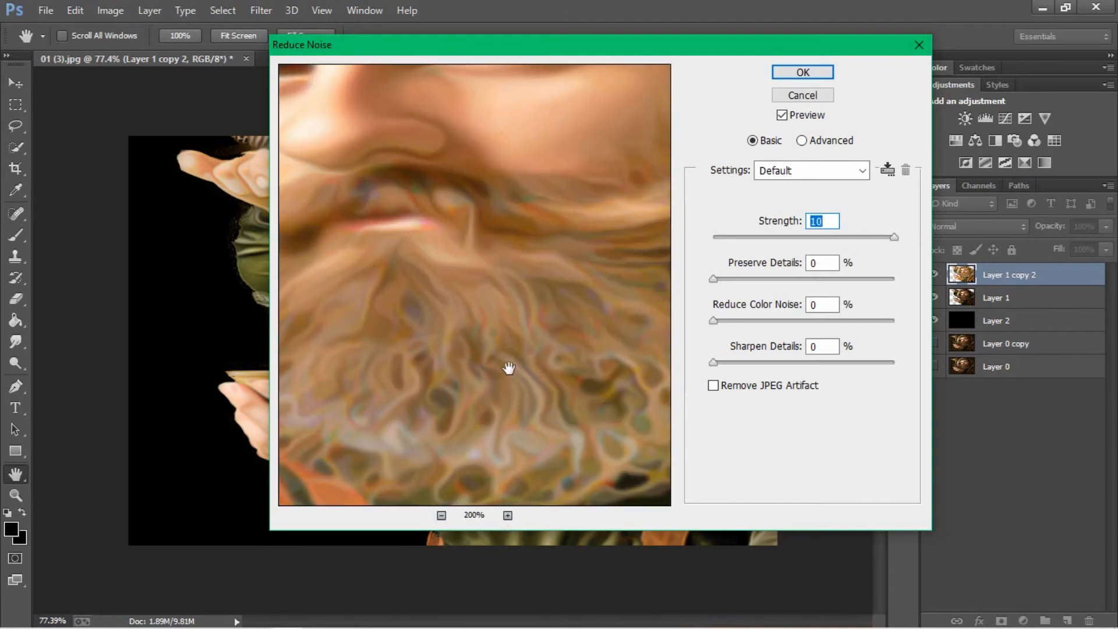
pyautogui.moveTo(507, 369); pyautogui.dragTo(494, 419)
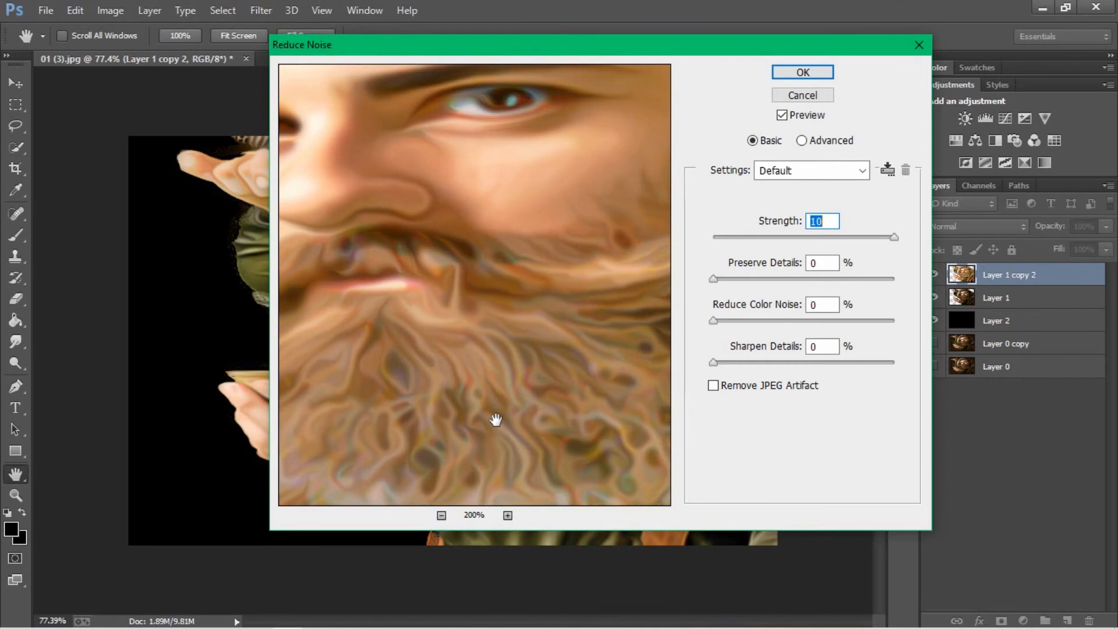
pyautogui.click(442, 516)
pyautogui.click(442, 516)
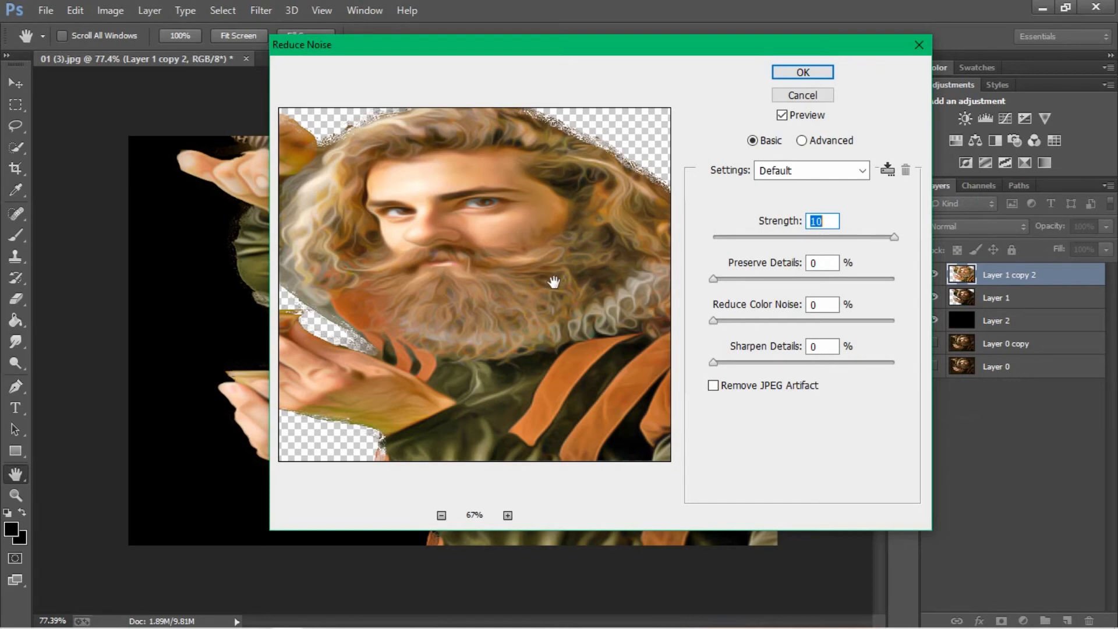
pyautogui.click(507, 514)
pyautogui.click(507, 515)
pyautogui.moveTo(534, 235); pyautogui.dragTo(522, 324)
# Try lower Reduce Noise strengths such as 8 and 6 on the face, and return Strength to 10
pyautogui.press('Down')
pyautogui.press('Down')
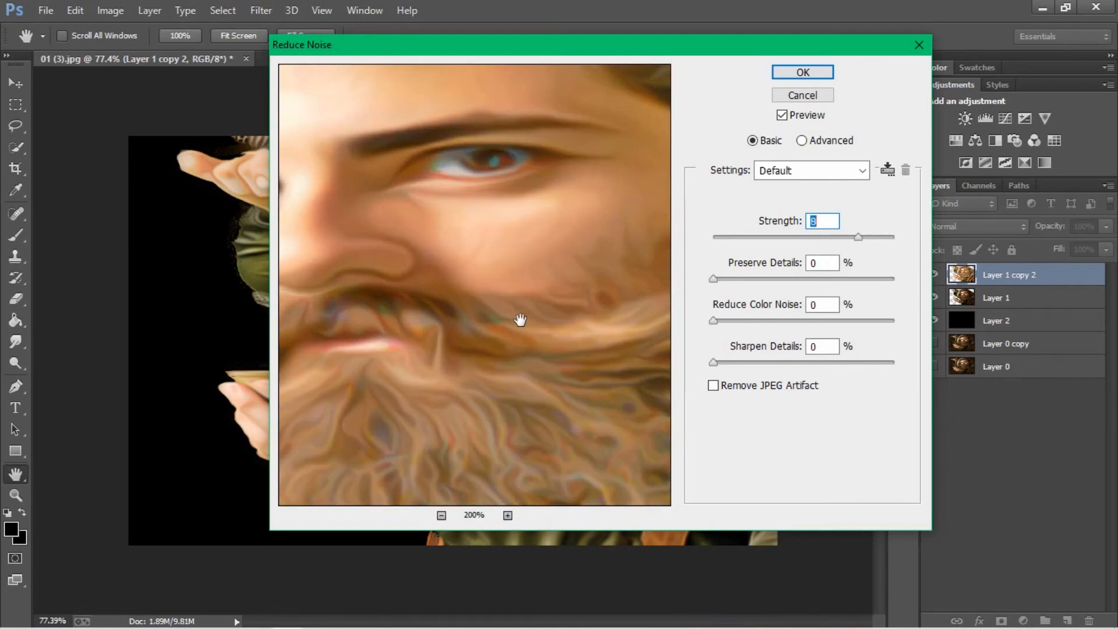
pyautogui.press('Down')
pyautogui.press('Down')
pyautogui.moveTo(467, 229); pyautogui.dragTo(516, 244)
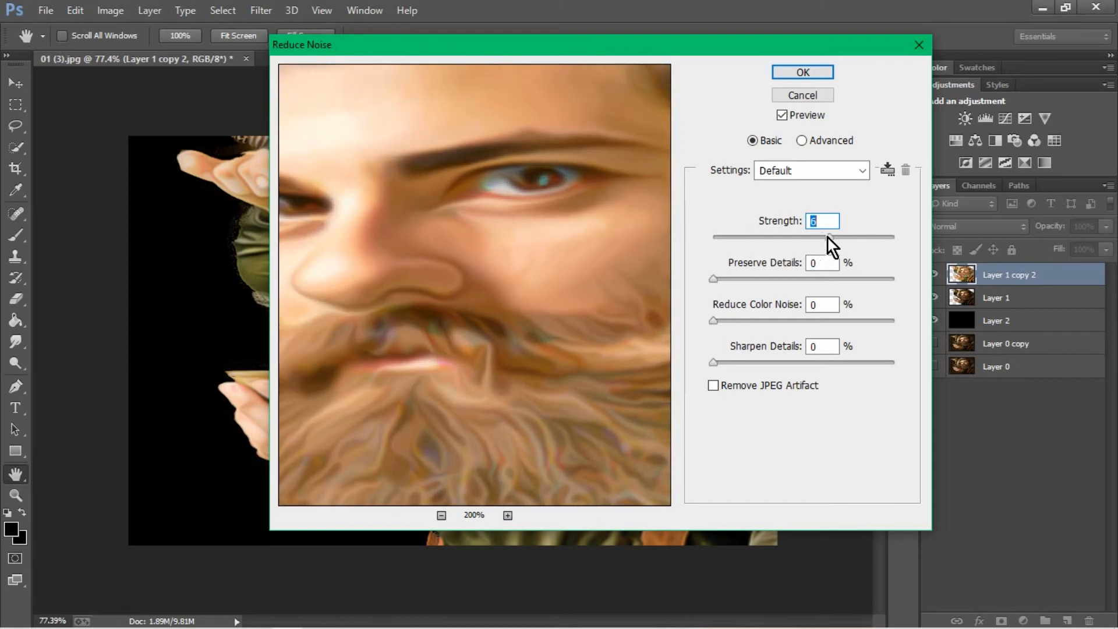
pyautogui.press('Down')
pyautogui.press('Down')
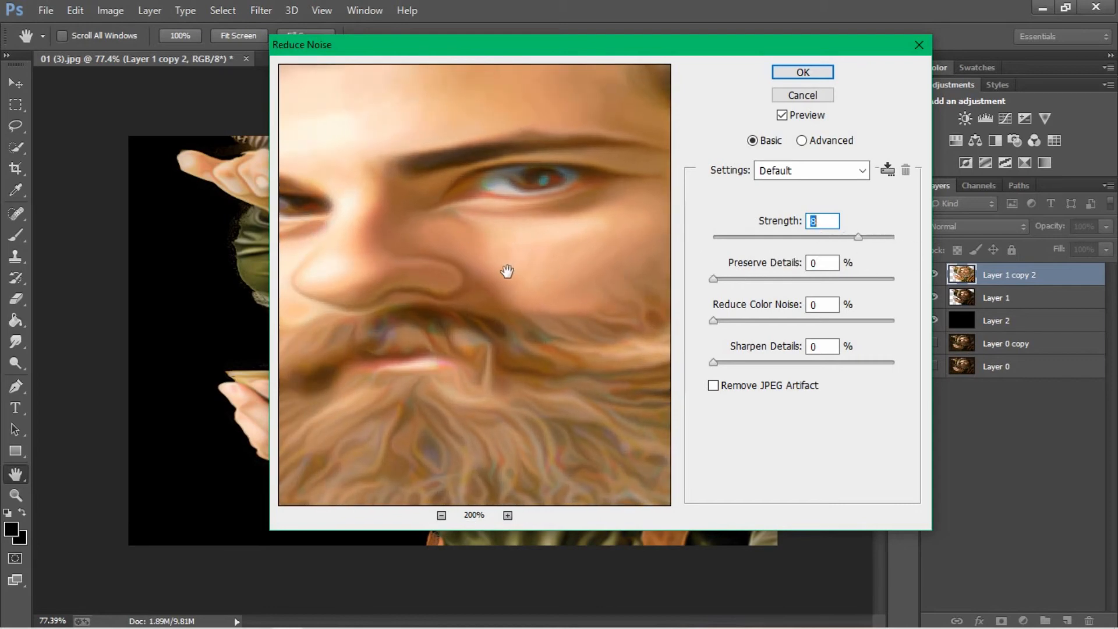
pyautogui.press('Up')
pyautogui.press('Up')
pyautogui.click(443, 516)
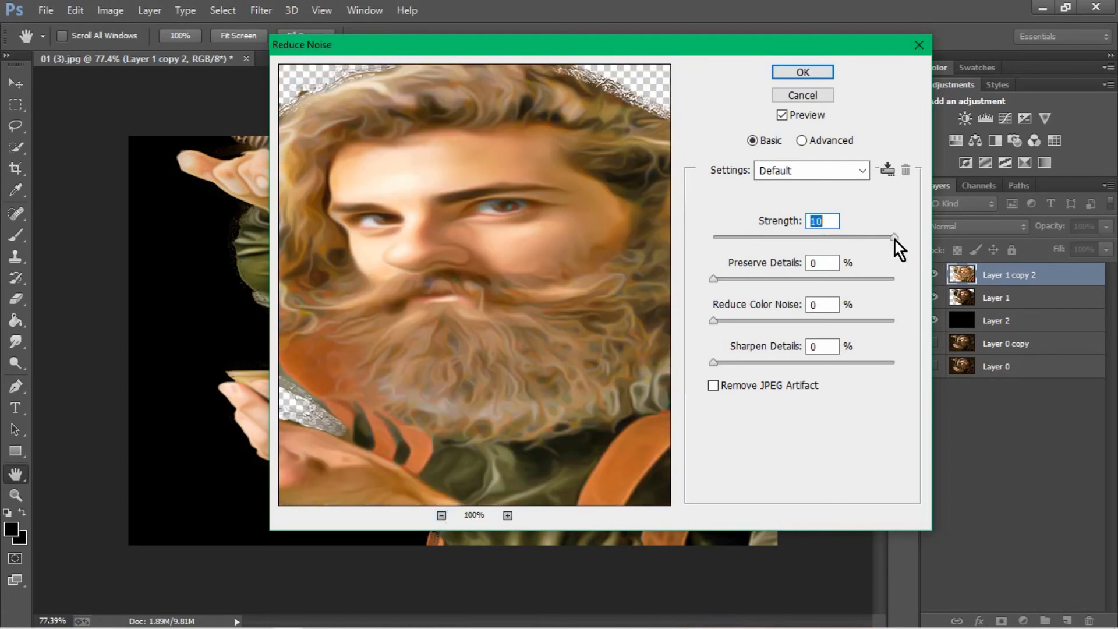
# Apply the Reduce Noise filter and start Unsharp Mask on the layer with Amount 135%, Radius 2.0 and the face in its preview
pyautogui.click(817, 77)
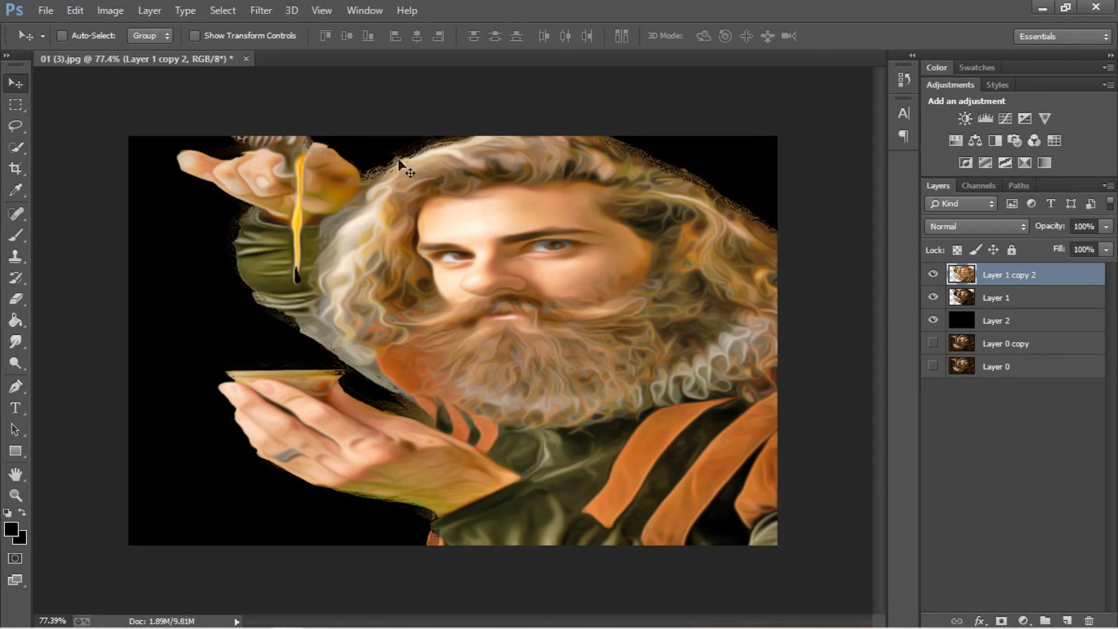
pyautogui.click(260, 11)
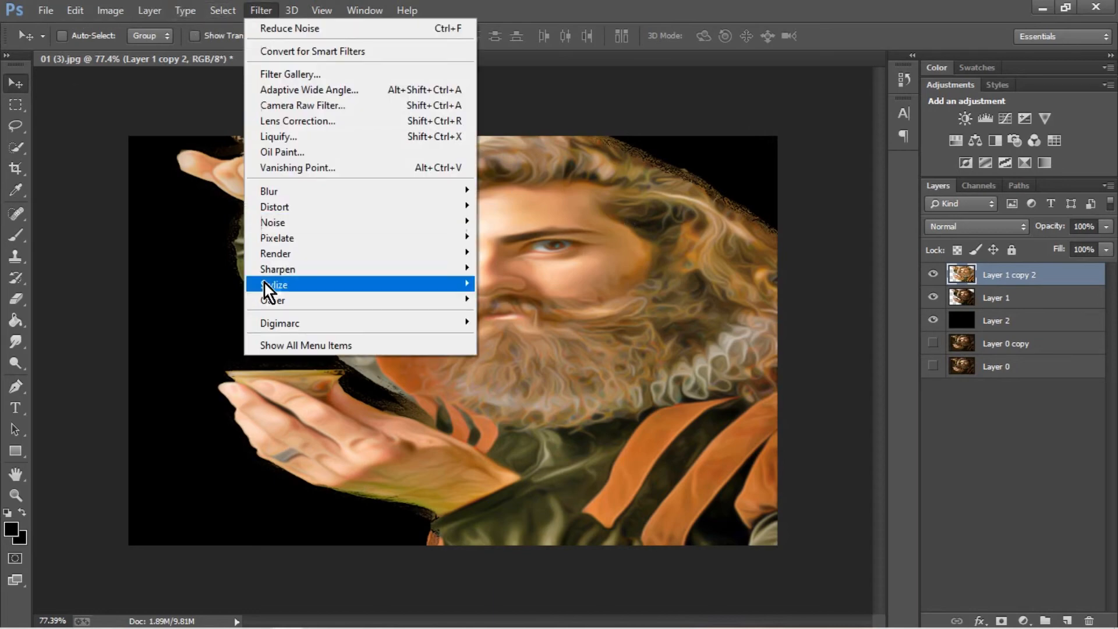
pyautogui.moveTo(300, 267)
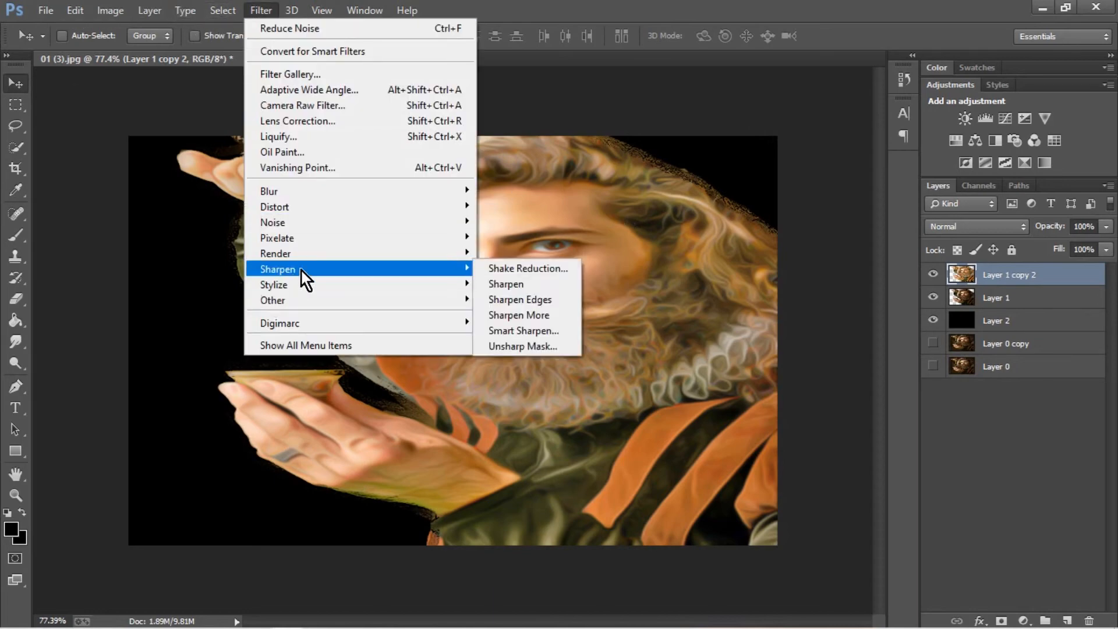
pyautogui.click(523, 346)
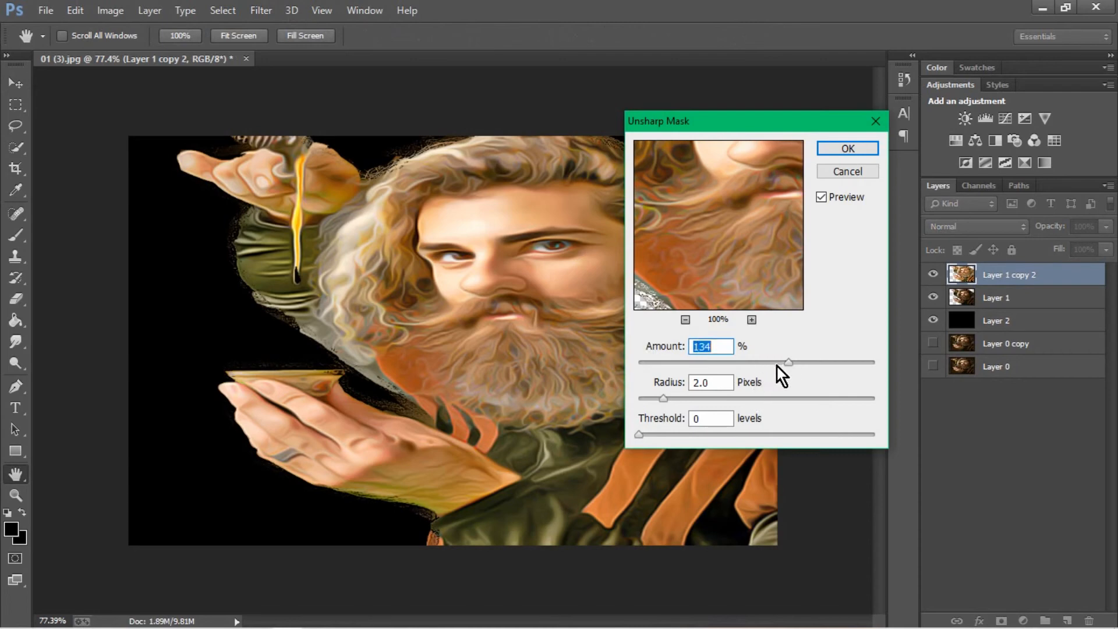
pyautogui.press('Up')
pyautogui.moveTo(708, 224); pyautogui.dragTo(674, 291)
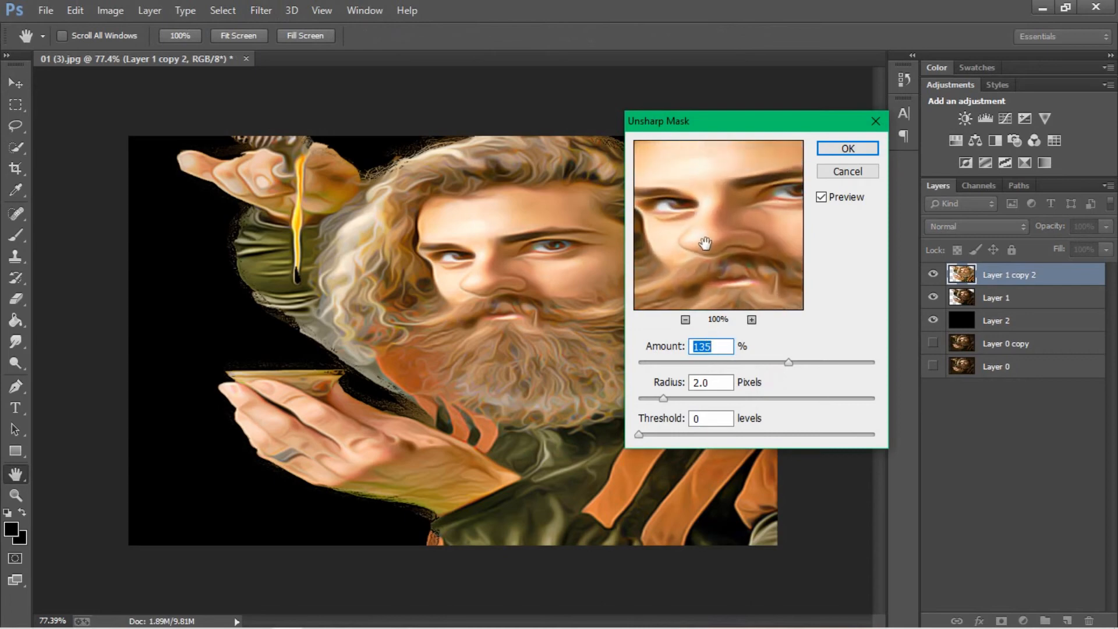
pyautogui.moveTo(733, 227); pyautogui.dragTo(714, 235)
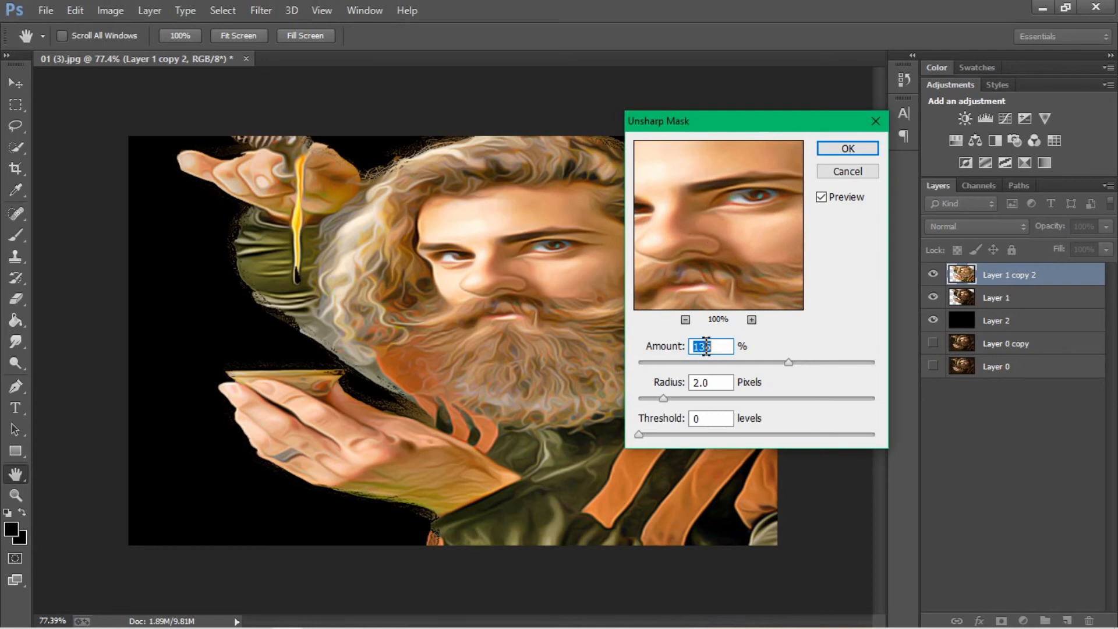
# Lower the Unsharp Mask amount while judging the face, and apply the sharpening to the painted layer
pyautogui.scroll(-17, 706, 347)
pyautogui.scroll(-20, 710, 346)
pyautogui.scroll(4, 710, 347)
pyautogui.scroll(3, 710, 347)
pyautogui.press('v')
pyautogui.click(848, 149)
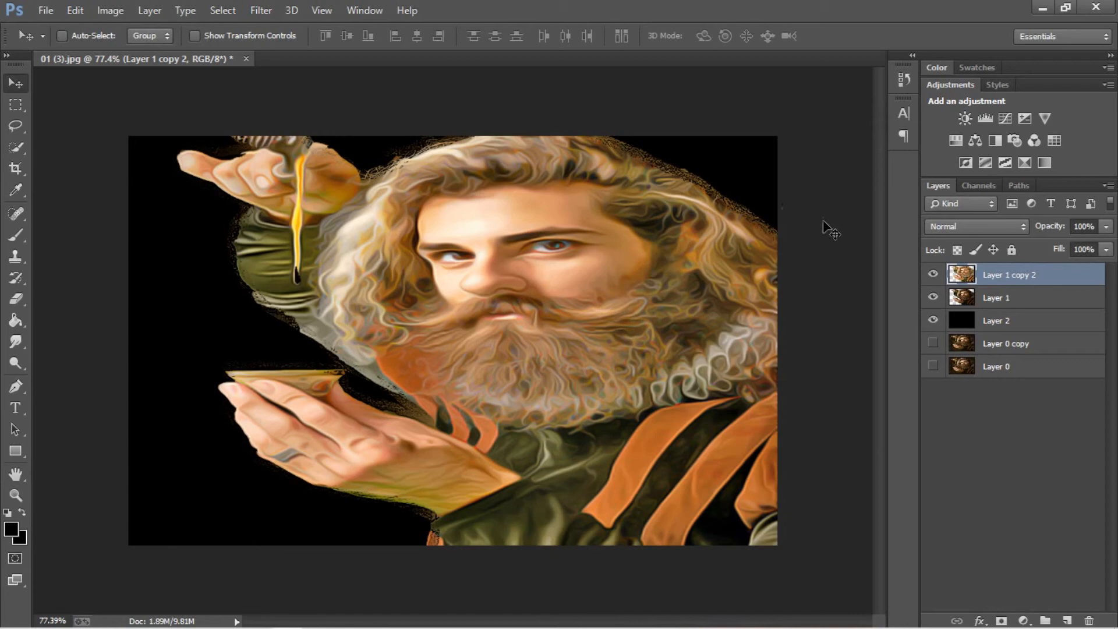
# Rename Layer 1 copy 2 as OIL PAINTING and deselect it
pyautogui.doubleClick(1010, 275)
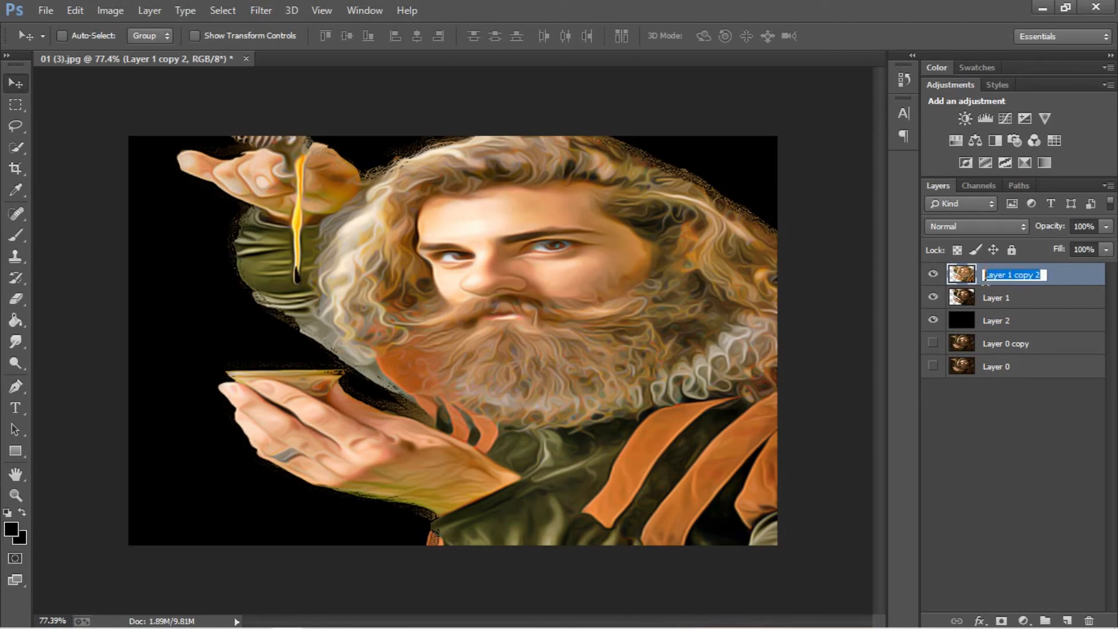
pyautogui.write('b')
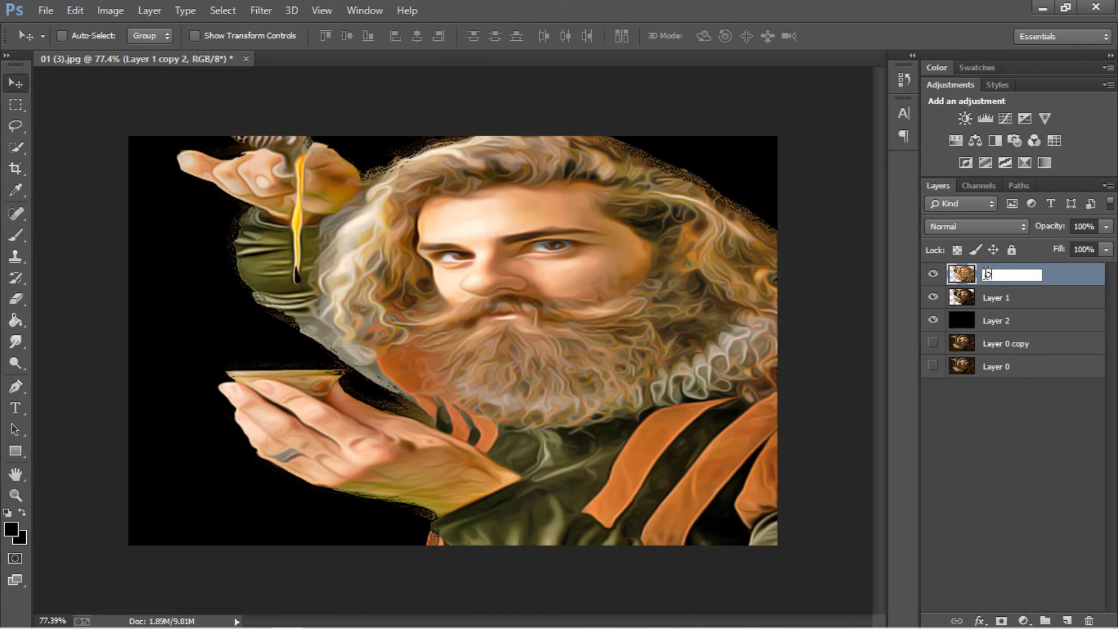
pyautogui.write('IL PAINTING')
pyautogui.click(989, 431)
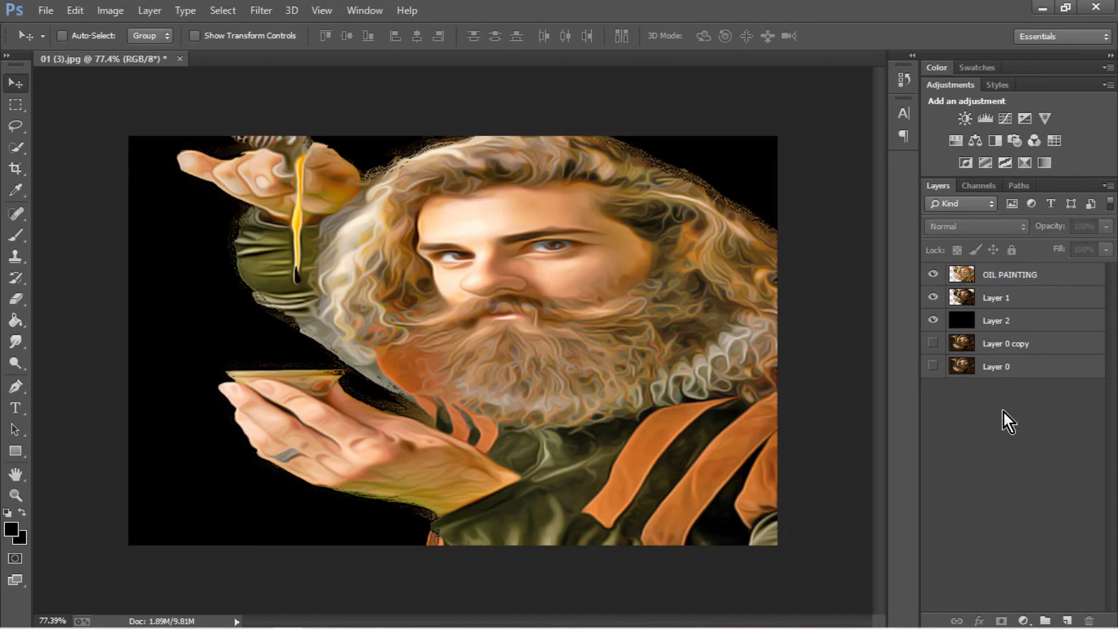
# Duplicate the OIL PAINTING layer and check the cutout by briefly hiding the black Layer 2
pyautogui.moveTo(1036, 277)
pyautogui.mouseDown()
pyautogui.moveTo(1060, 406)
pyautogui.moveTo(1060, 610)
pyautogui.moveTo(1086, 618)
pyautogui.moveTo(1067, 618)
pyautogui.mouseUp()
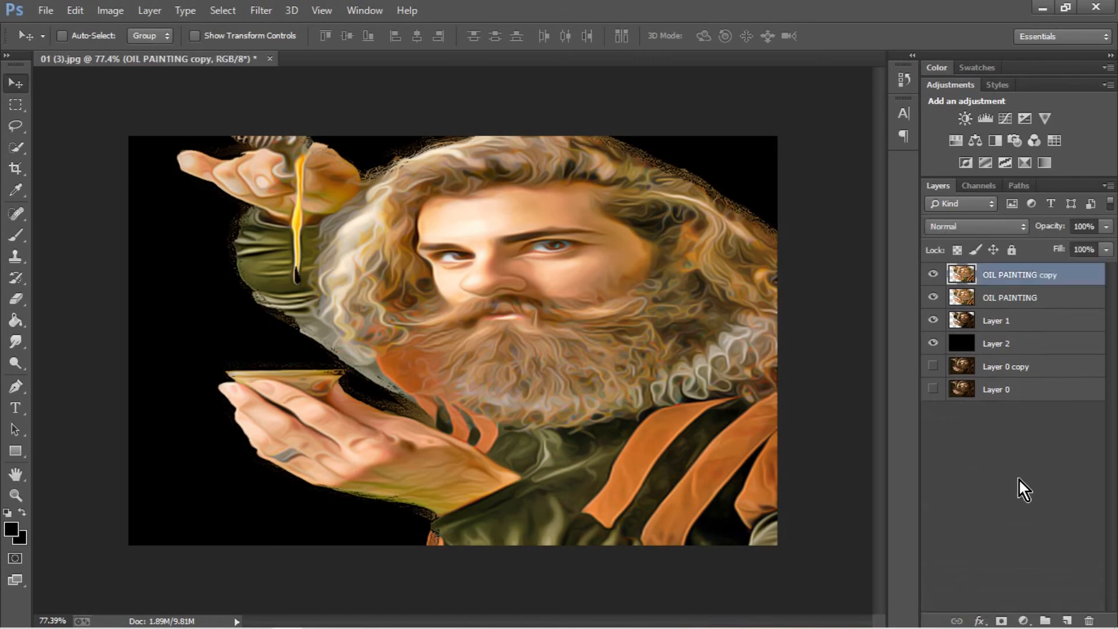
pyautogui.click(933, 343)
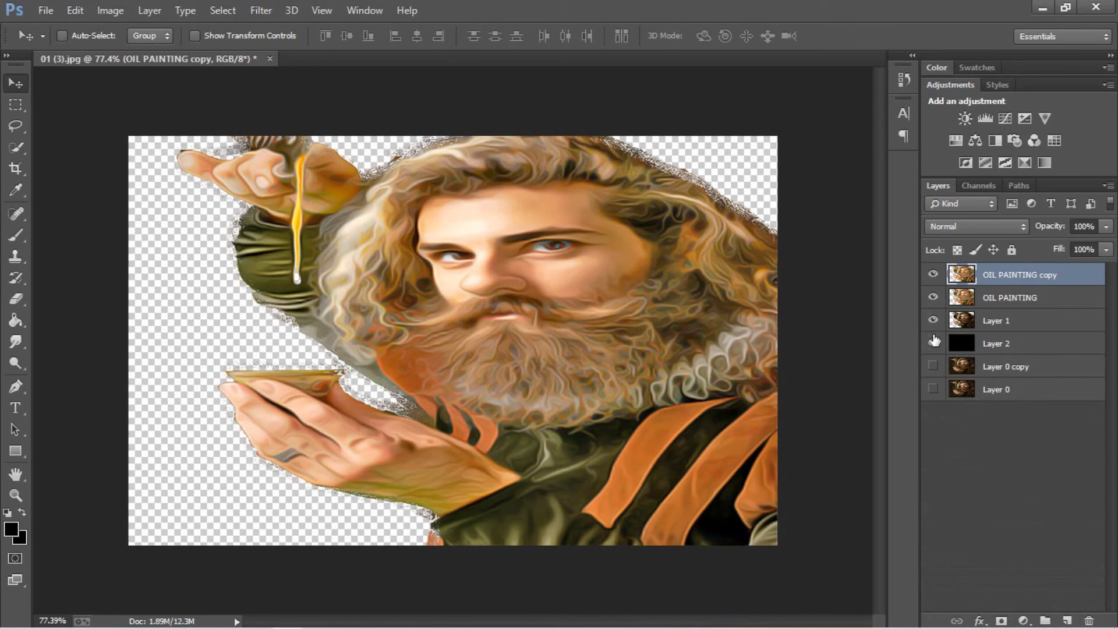
pyautogui.click(932, 343)
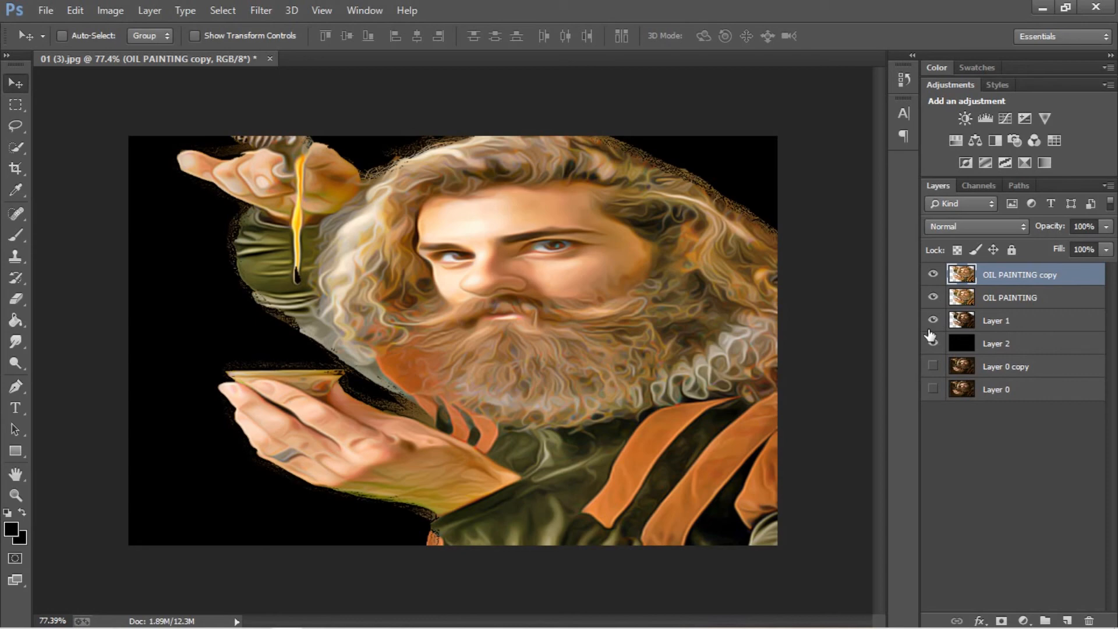
# Apply a High Pass filter with a 2.0 pixel radius to the OIL PAINTING copy
pyautogui.click(263, 8)
pyautogui.moveTo(359, 269)
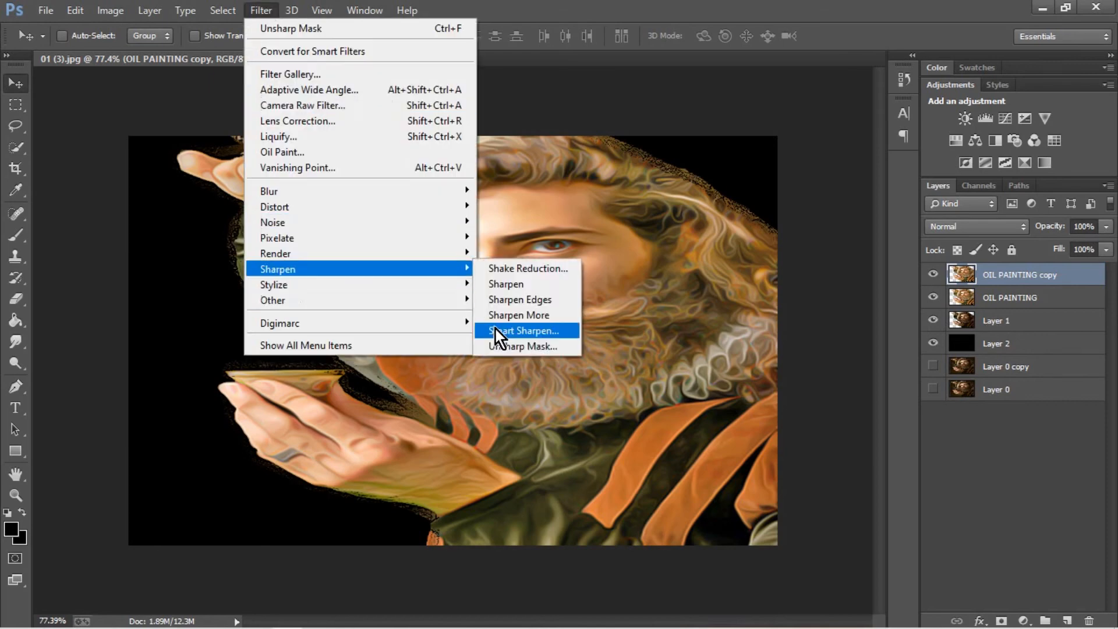
pyautogui.moveTo(406, 300)
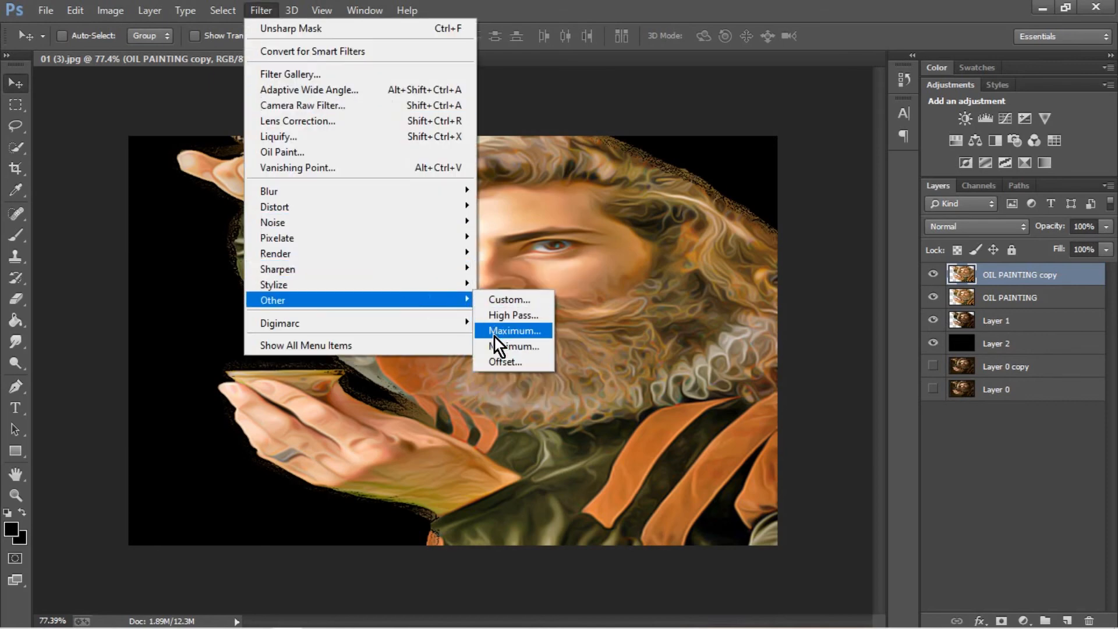
pyautogui.click(499, 315)
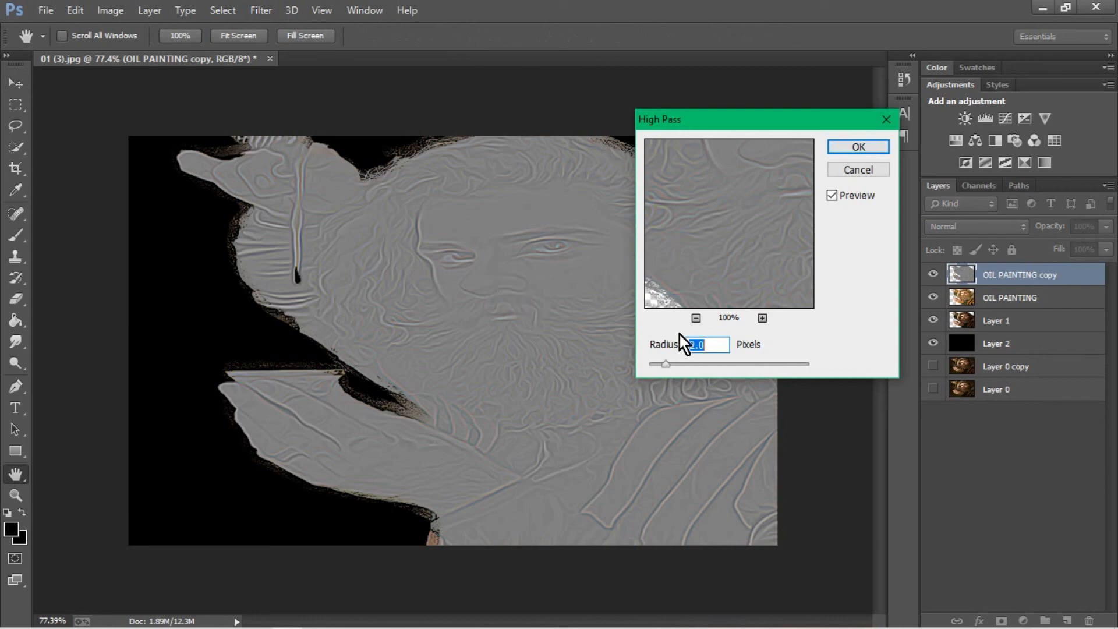
pyautogui.press('Up')
pyautogui.press('Down')
pyautogui.click(859, 147)
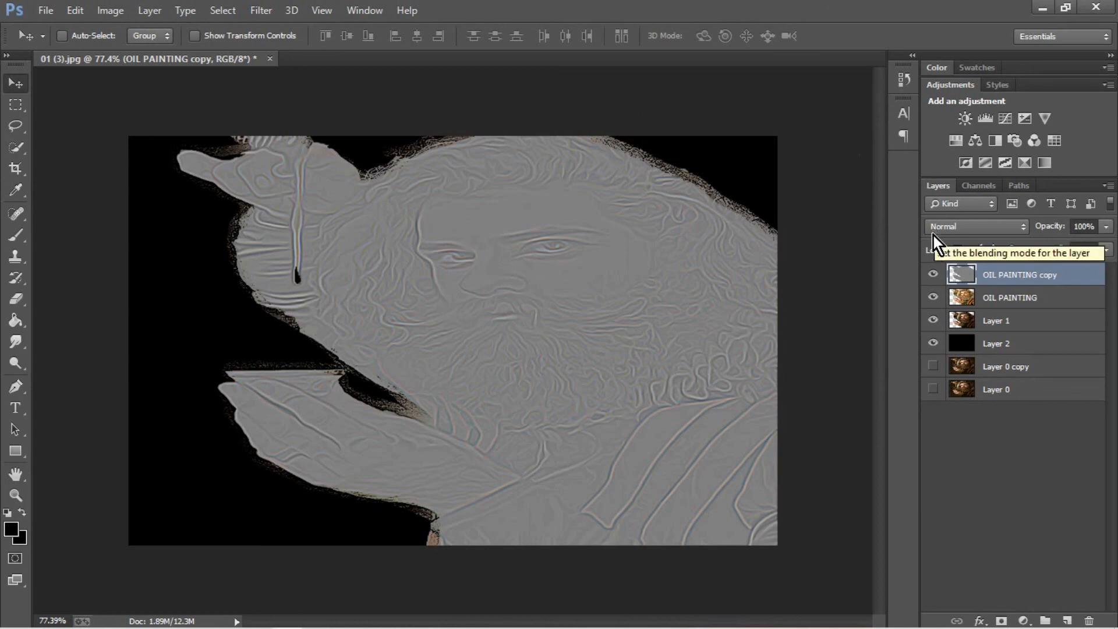
# Set the High Pass layer's blending mode to Overlay and compare the image with the layer hidden and shown
pyautogui.click(998, 226)
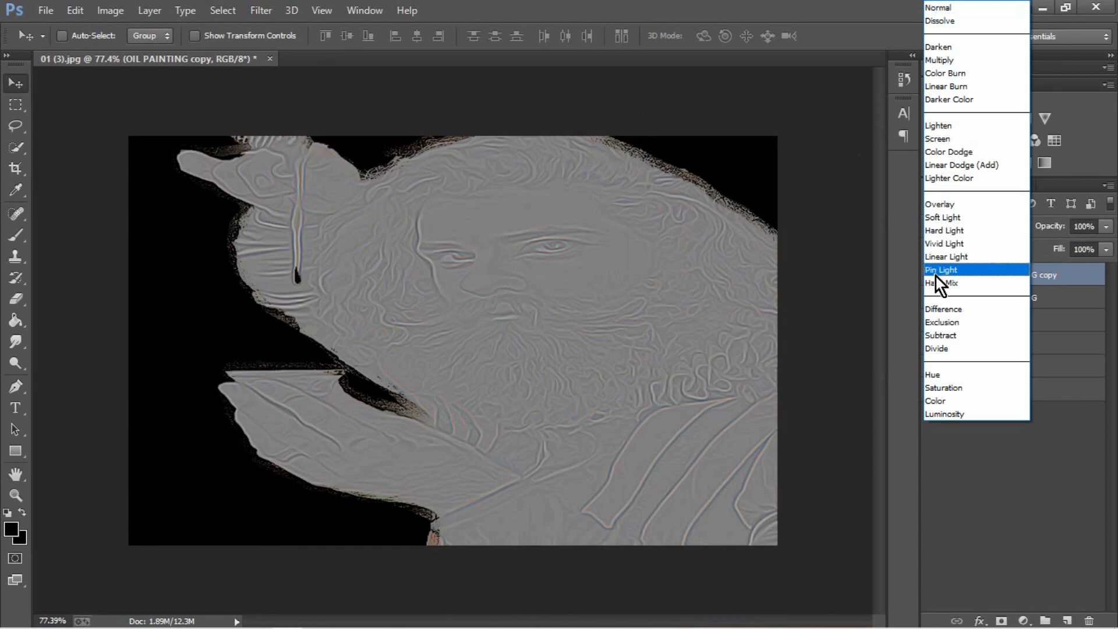
pyautogui.click(943, 204)
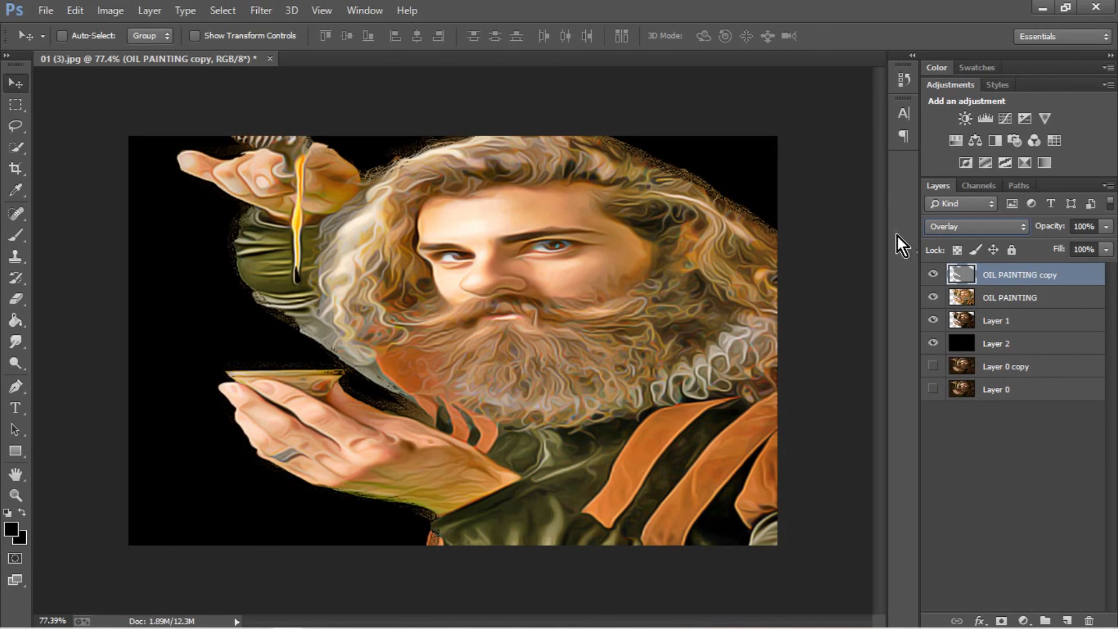
pyautogui.click(933, 275)
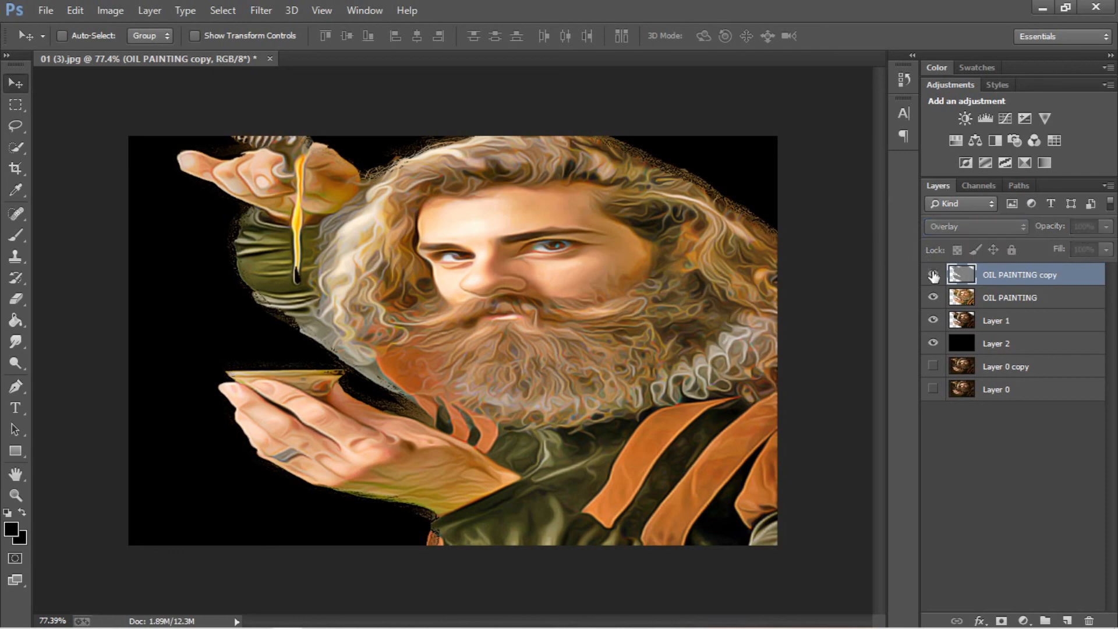
pyautogui.click(934, 275)
pyautogui.click(934, 275)
pyautogui.scroll(2, 605, 268)
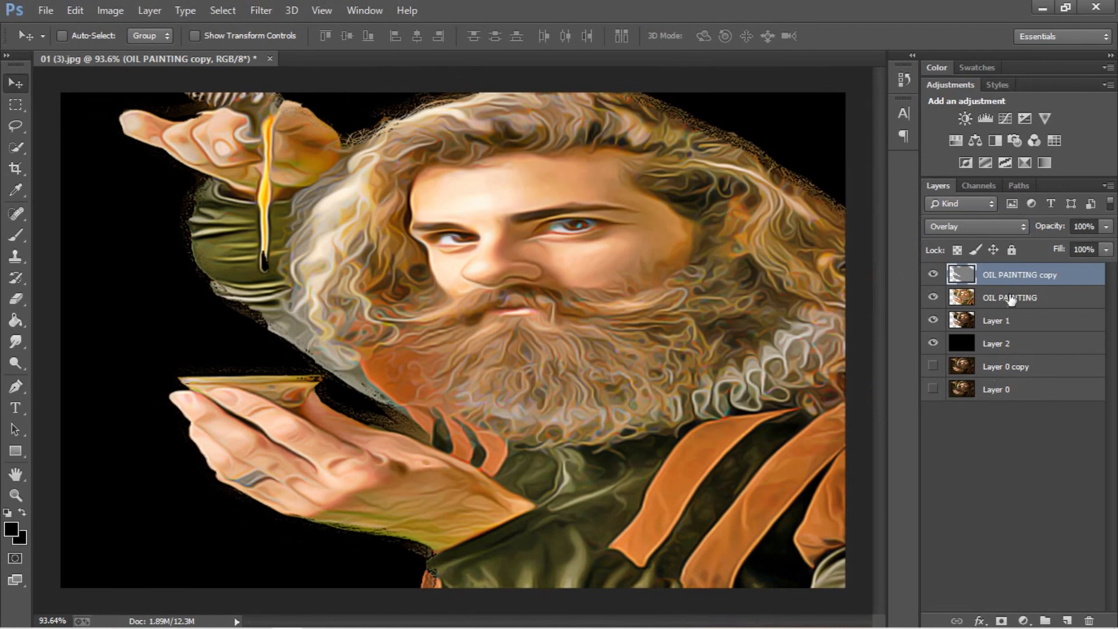
# Rename the OIL PAINTING copy layer as DETAILS
pyautogui.doubleClick(1010, 275)
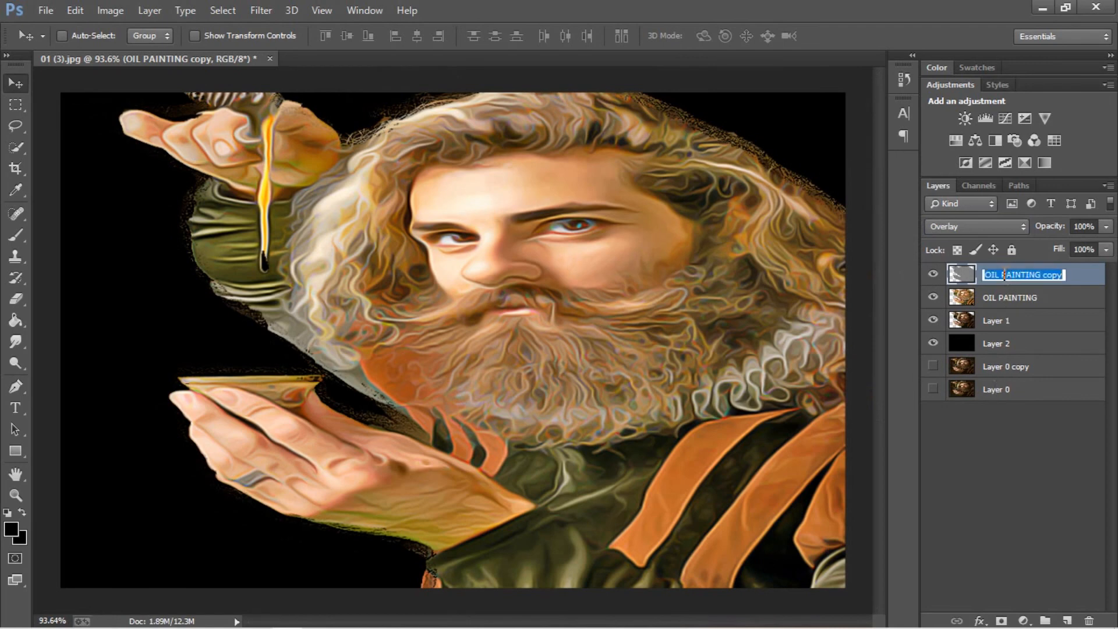
pyautogui.write('DET')
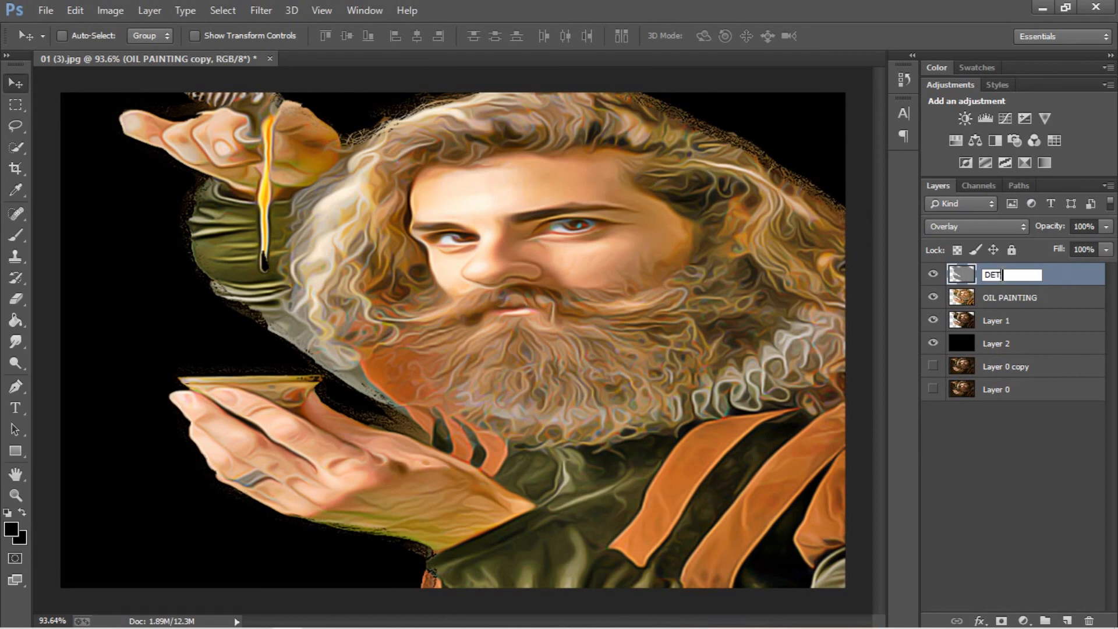
pyautogui.write('AILS')
pyautogui.click(997, 459)
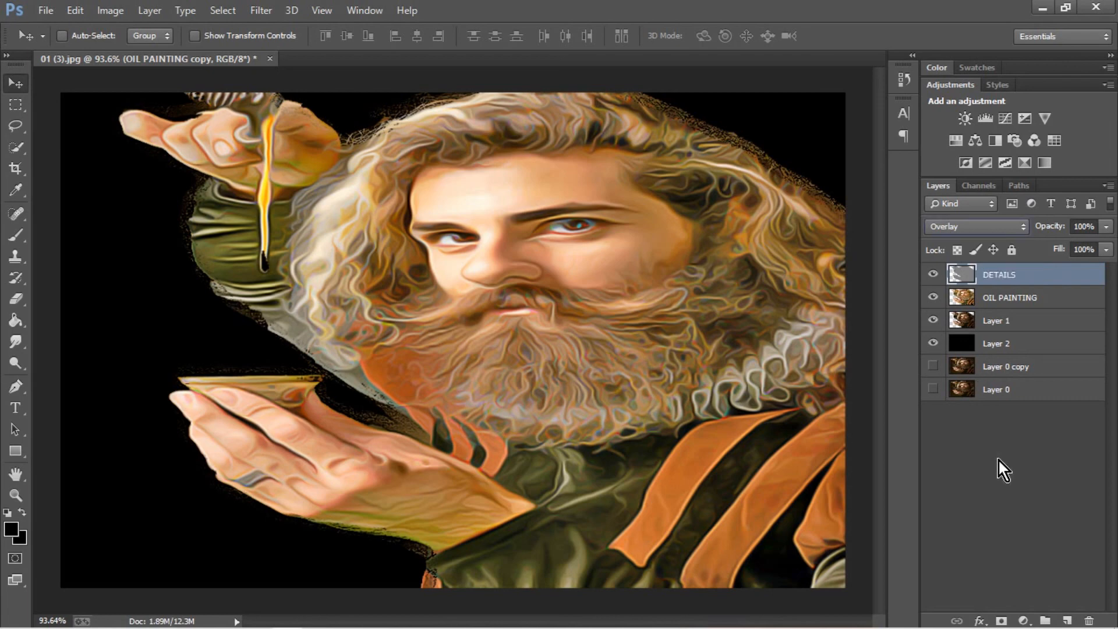
pyautogui.click(997, 458)
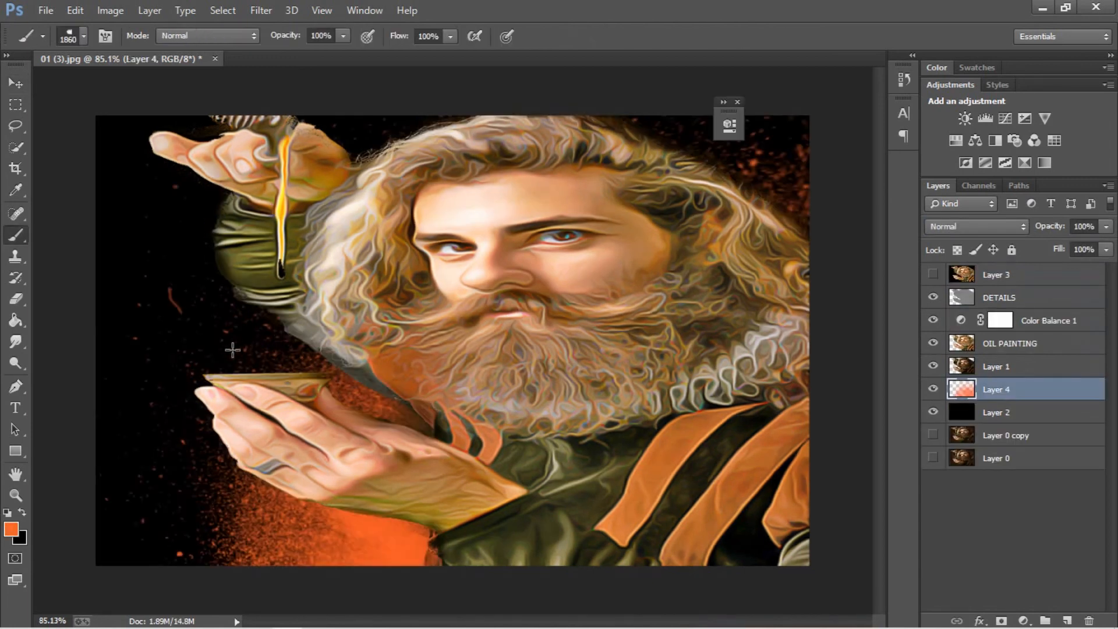
# Delete the orange-splattered Layer 4 and add a new empty layer above the black Layer 2
pyautogui.click(686, 135)
pyautogui.hotkey('ctrl', 'z')
pyautogui.moveTo(1047, 399); pyautogui.dragTo(1087, 620)
pyautogui.click(1066, 619)
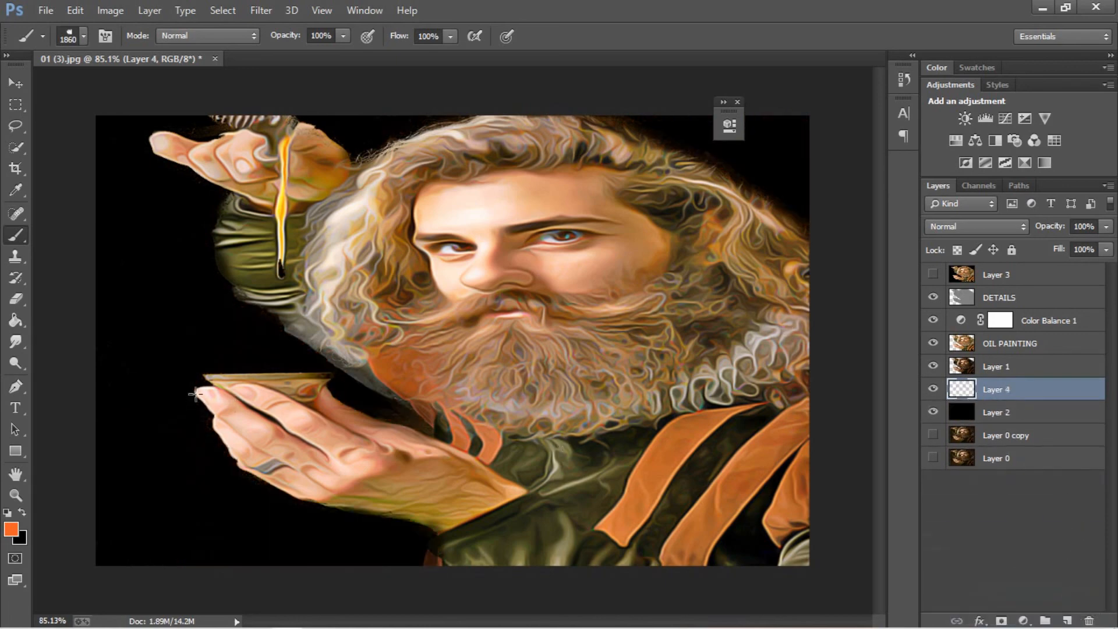
# Stamp an orange splatter behind the man on Layer 4 with the 1860-pixel brush, and close the floating brush panel
pyautogui.click(242, 347)
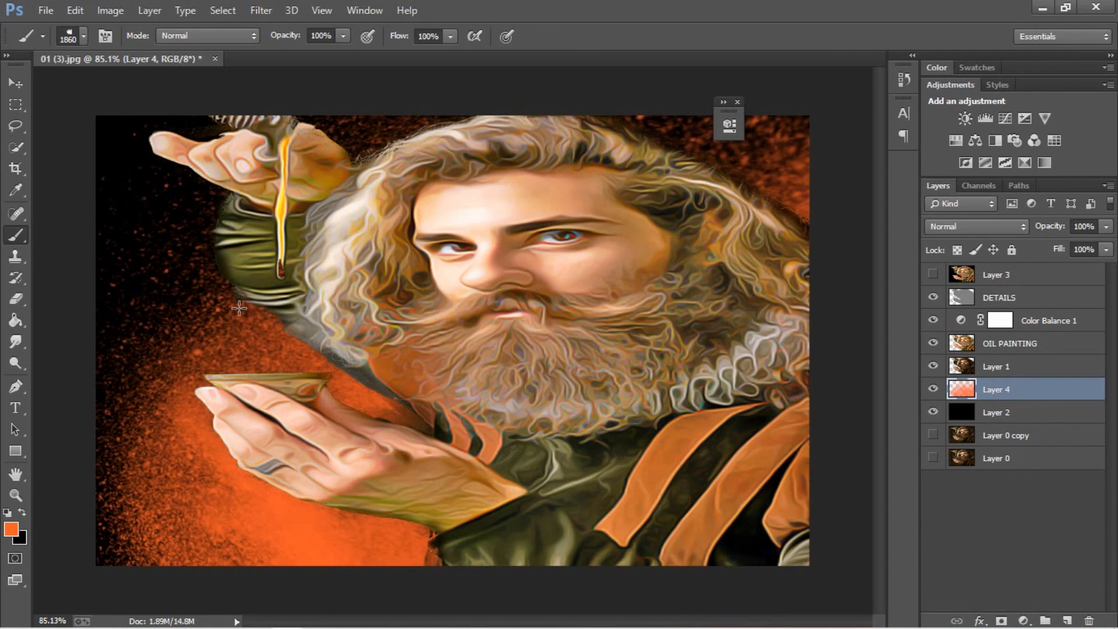
pyautogui.click(17, 85)
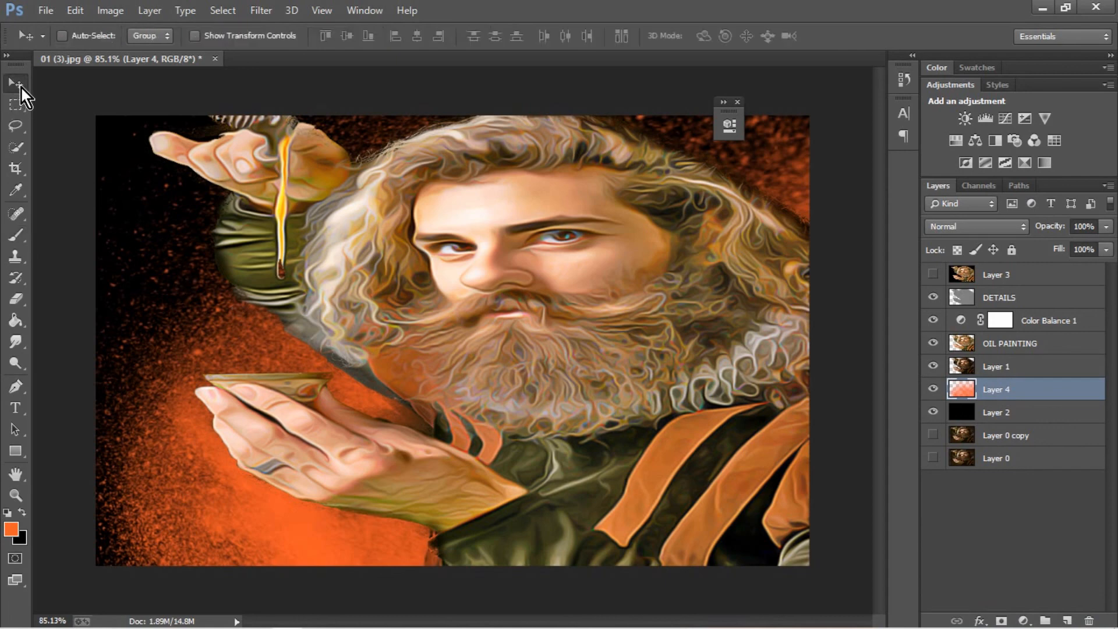
pyautogui.click(737, 102)
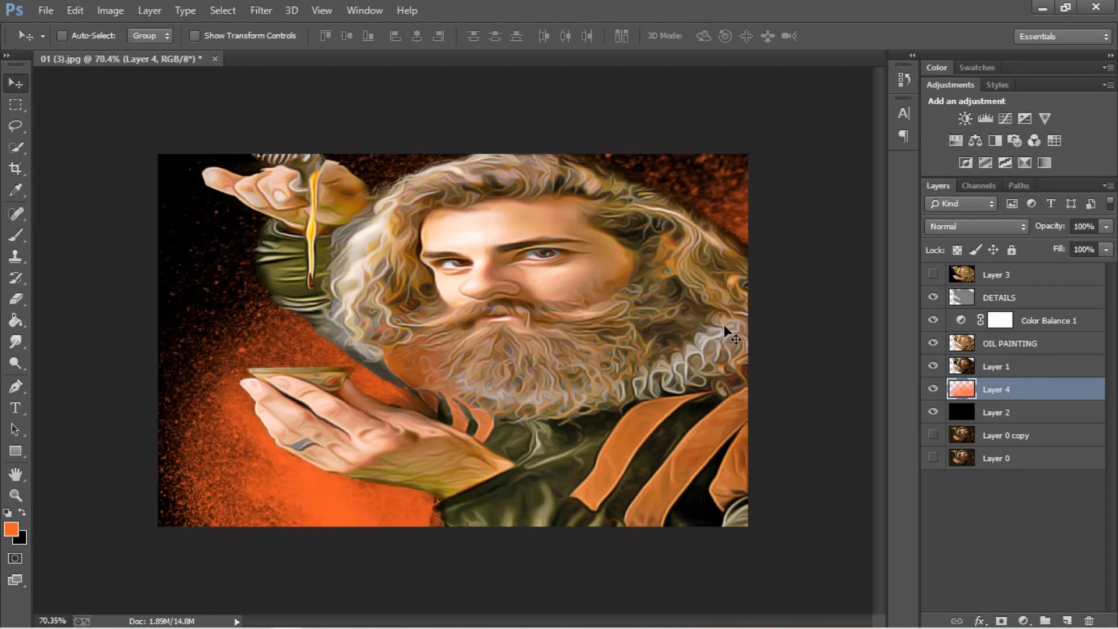